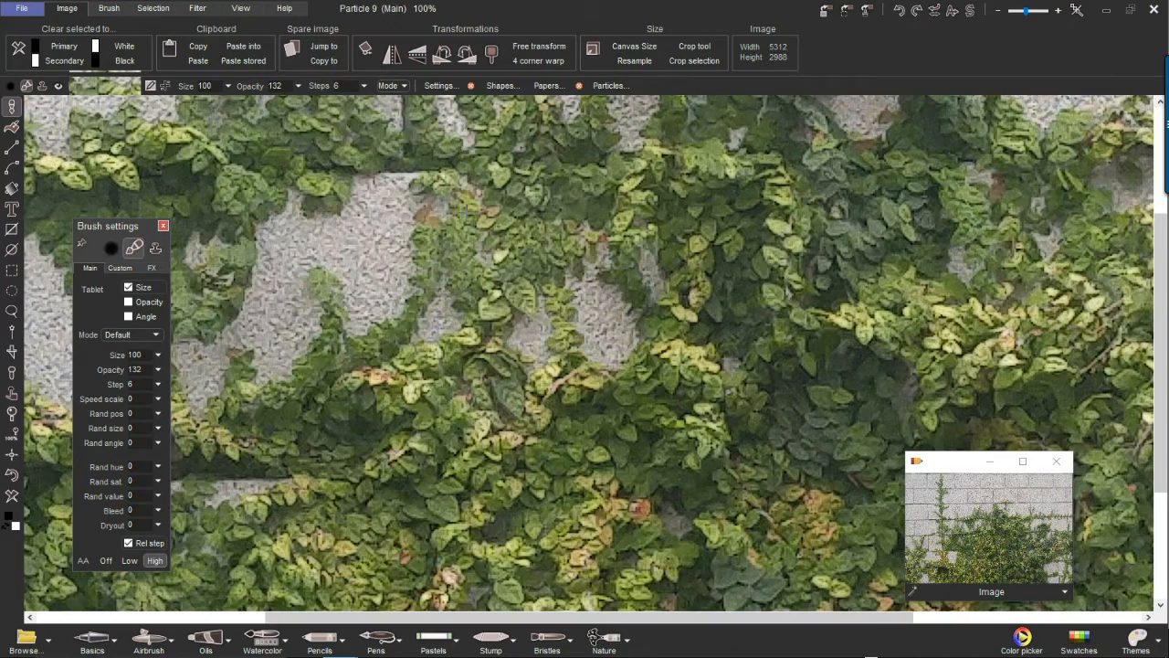
Examine the ivy-covered wall photo at several magnifications, from the dense foliage to the sparse vines on the blocks.
left_click_drag(600, 280, 535, 292)
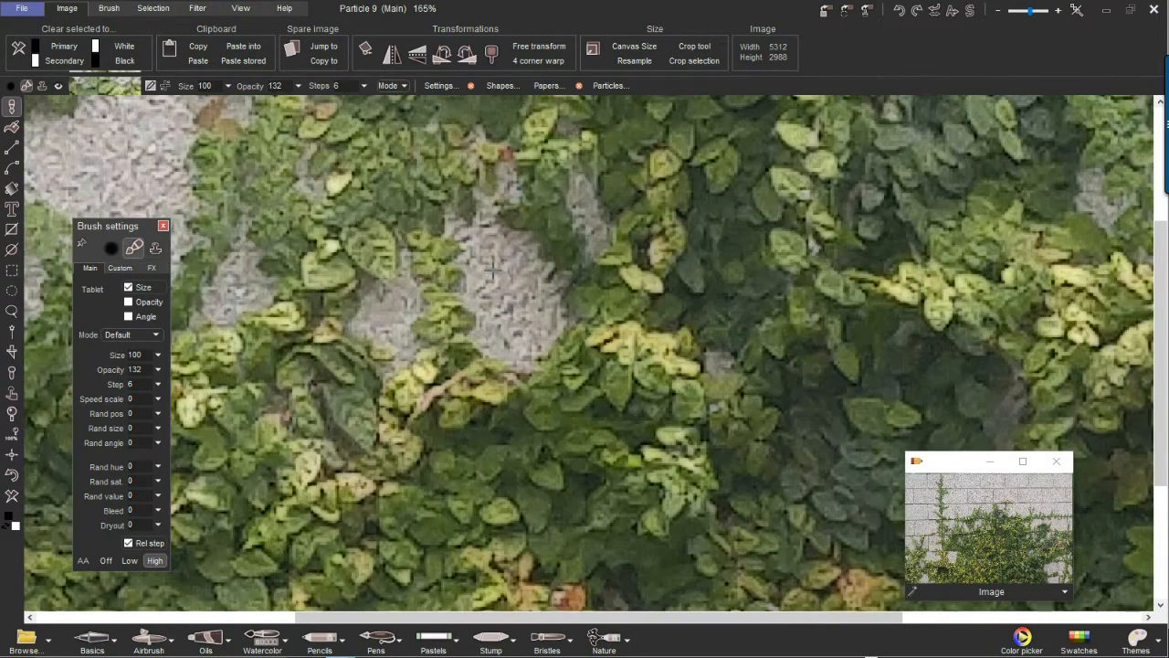
scroll(576, 258, "down", 2)
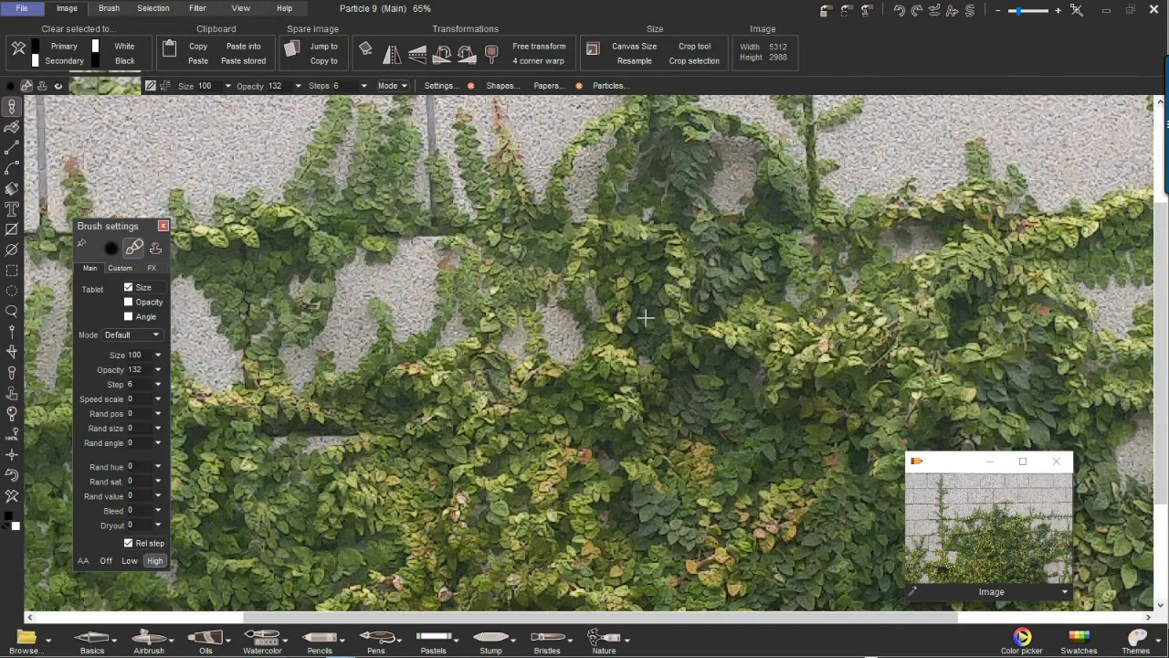
scroll(647, 315, "down", 2)
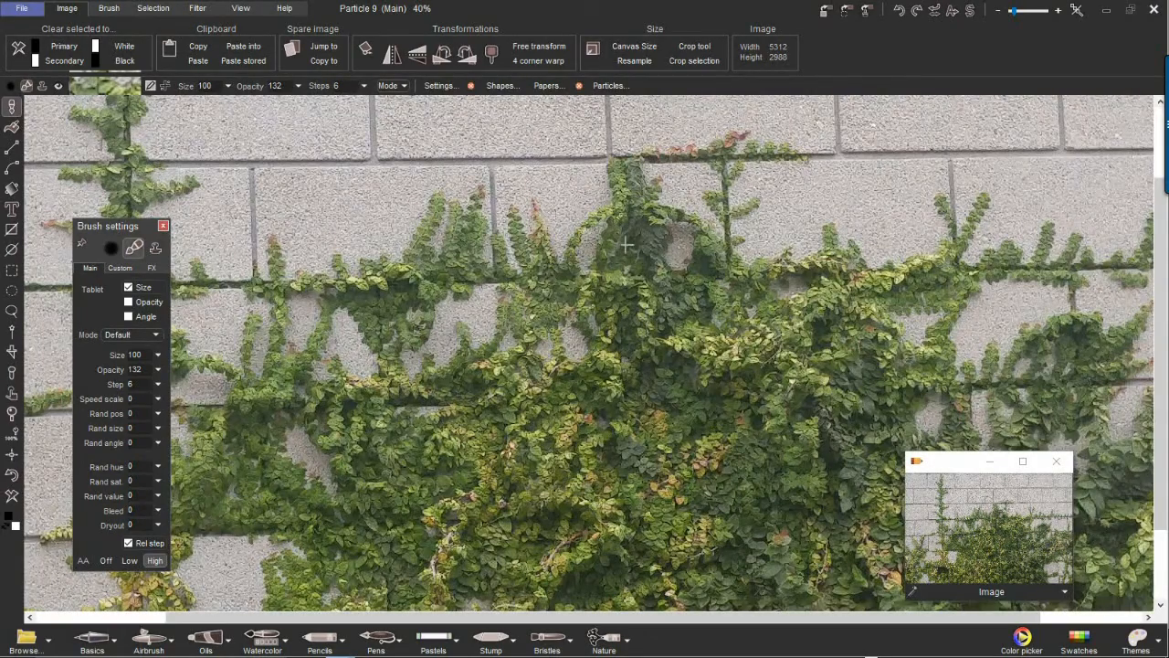
left_click_drag(562, 287, 282, 246)
left_click_drag(527, 356, 555, 258)
left_click_drag(427, 301, 522, 268)
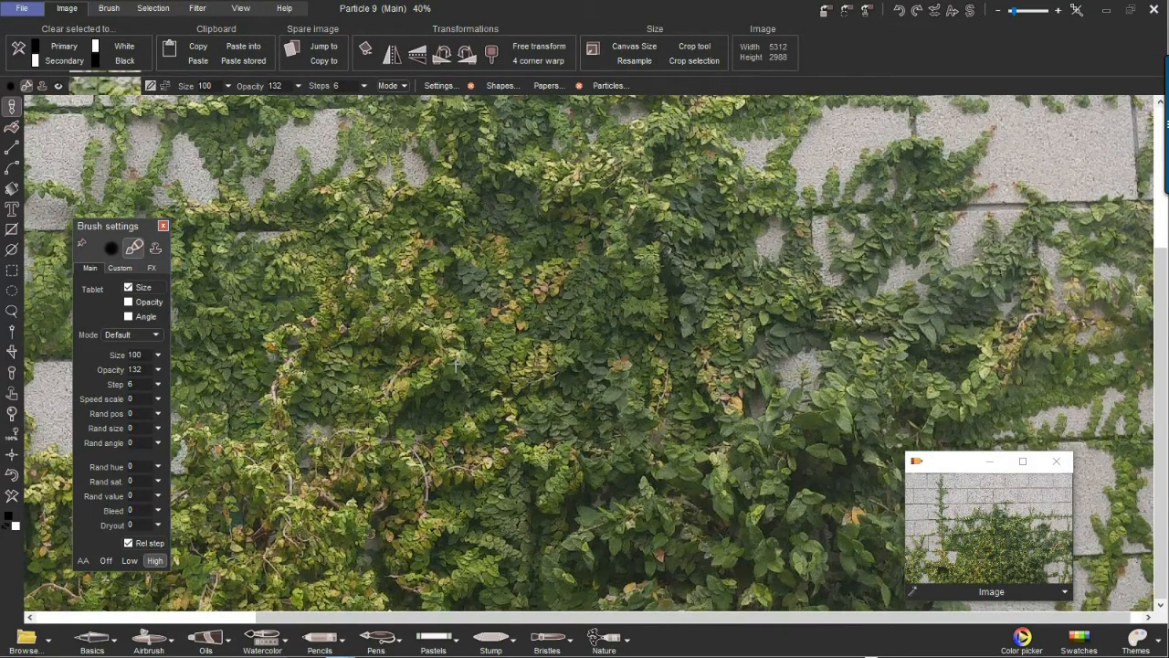
left_click_drag(691, 288, 671, 443)
left_click_drag(355, 314, 929, 292)
left_click_drag(528, 187, 483, 280)
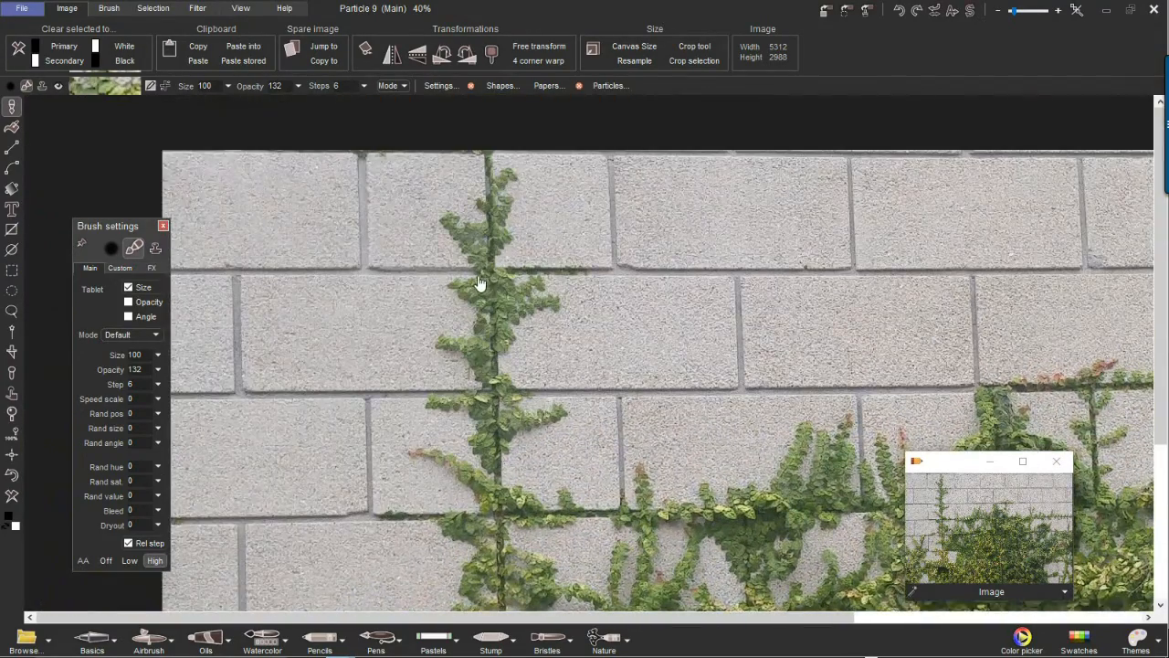
scroll(483, 279, "up", 1)
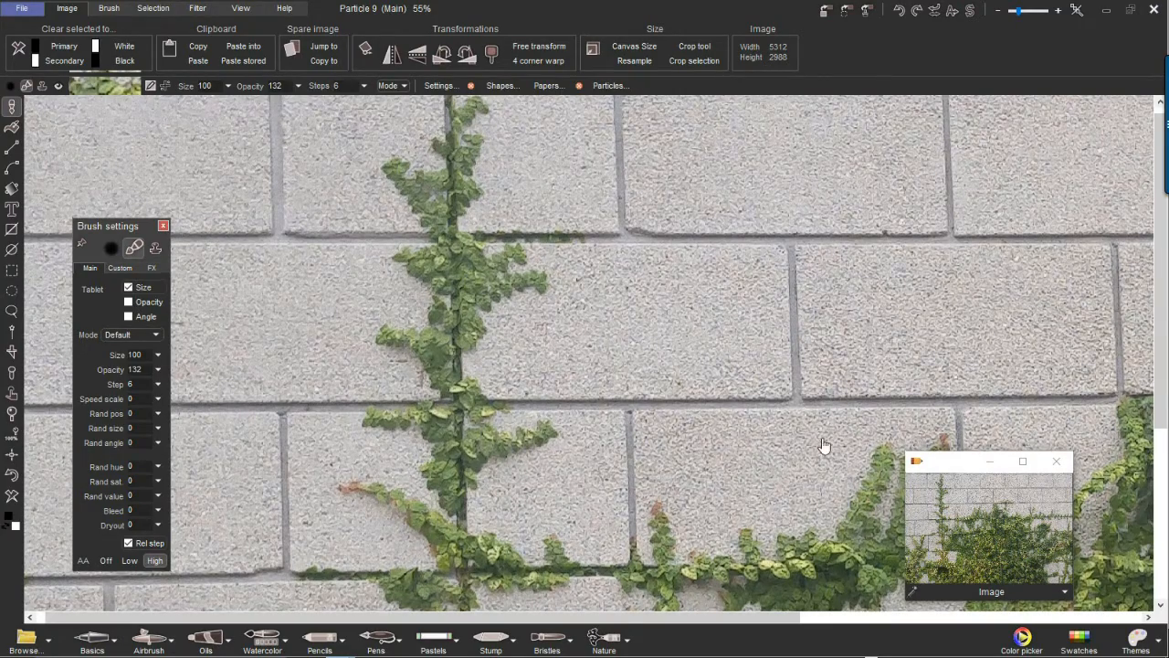
left_click_drag(825, 444, 488, 261)
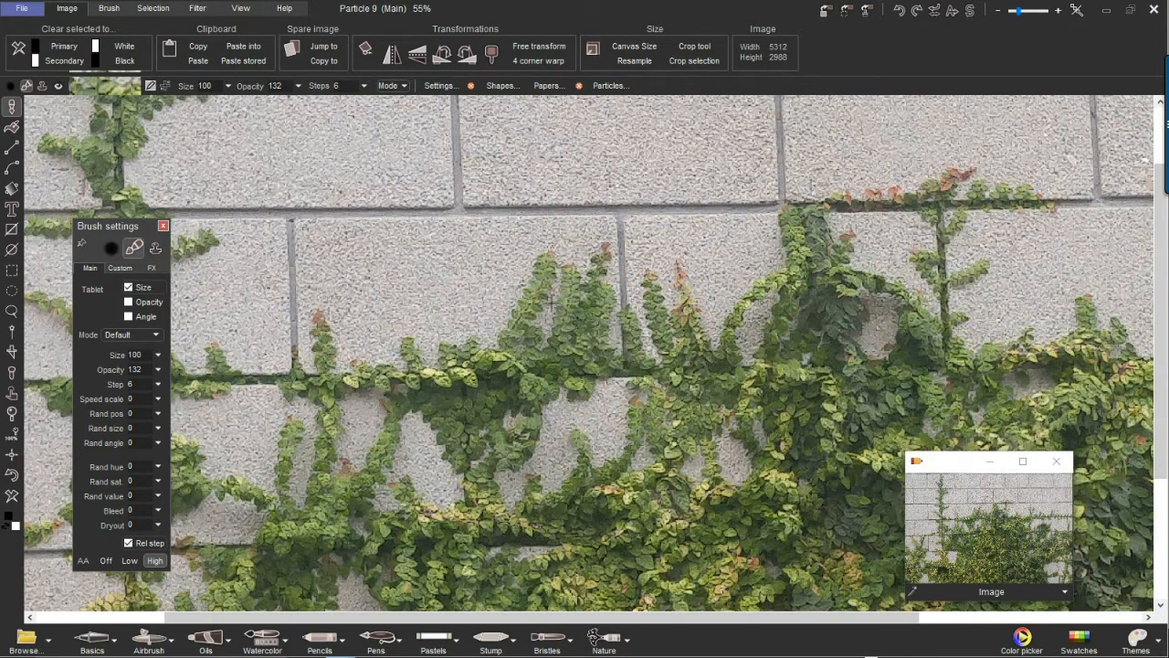
Enable particle painting and paint a looping test stroke across the wall with the Line style.
left_click(620, 86)
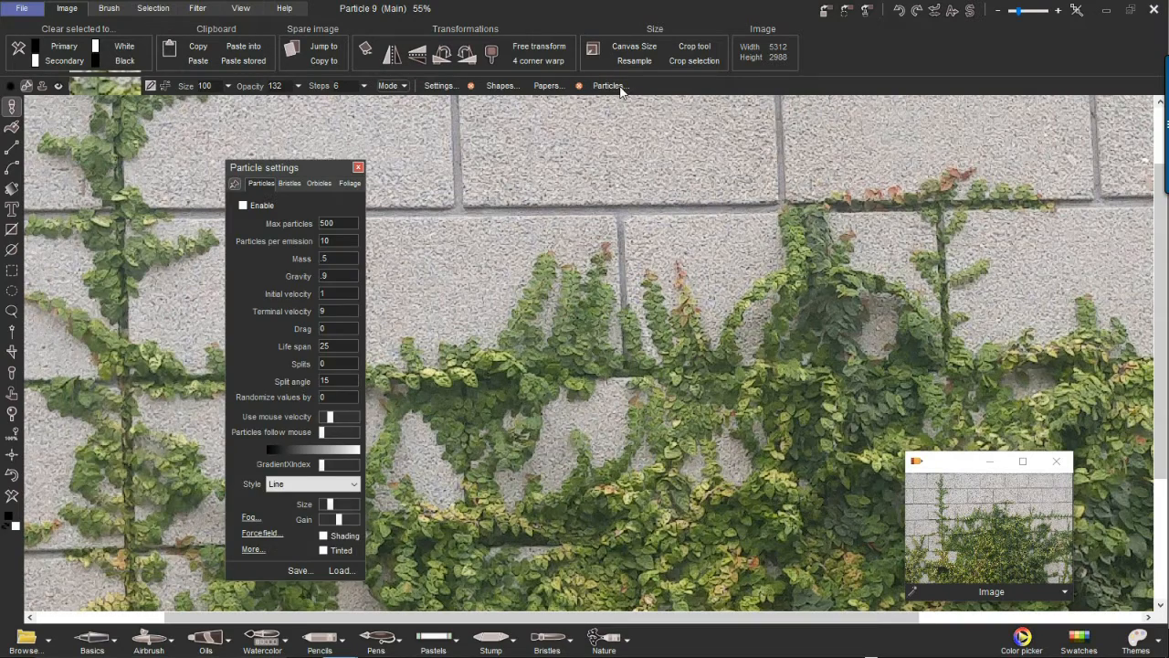
left_click(243, 206)
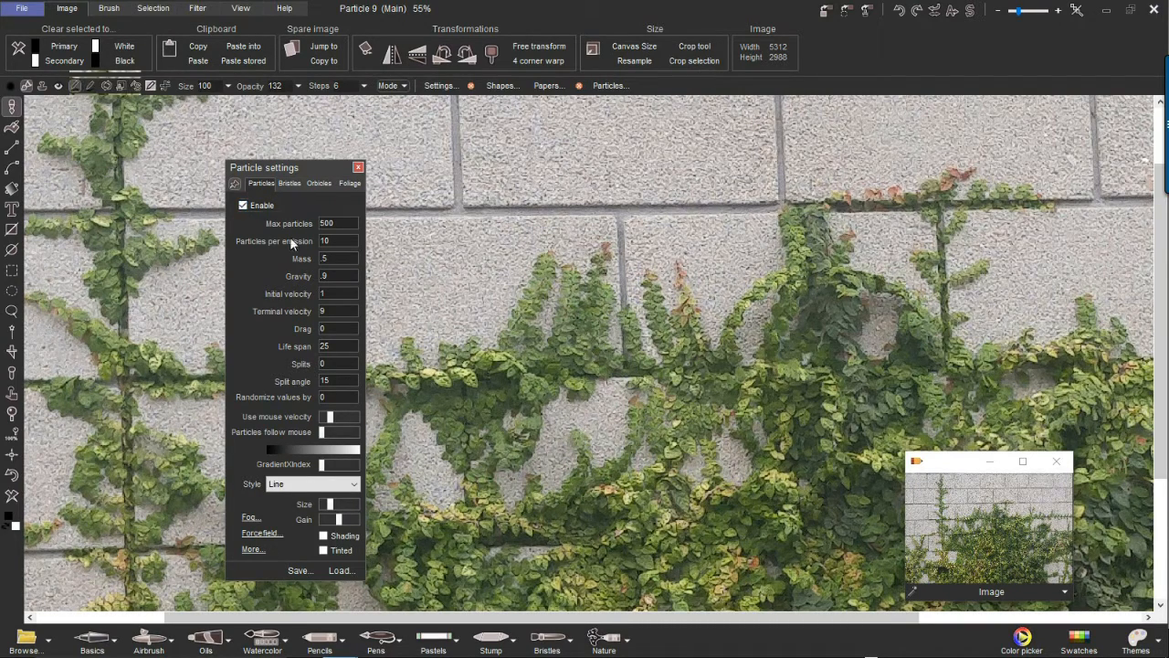
mouse_move(440, 196)
left_mouse_down()
mouse_move(642, 295)
mouse_move(726, 305)
mouse_move(797, 270)
mouse_move(715, 337)
mouse_move(676, 358)
left_mouse_up()
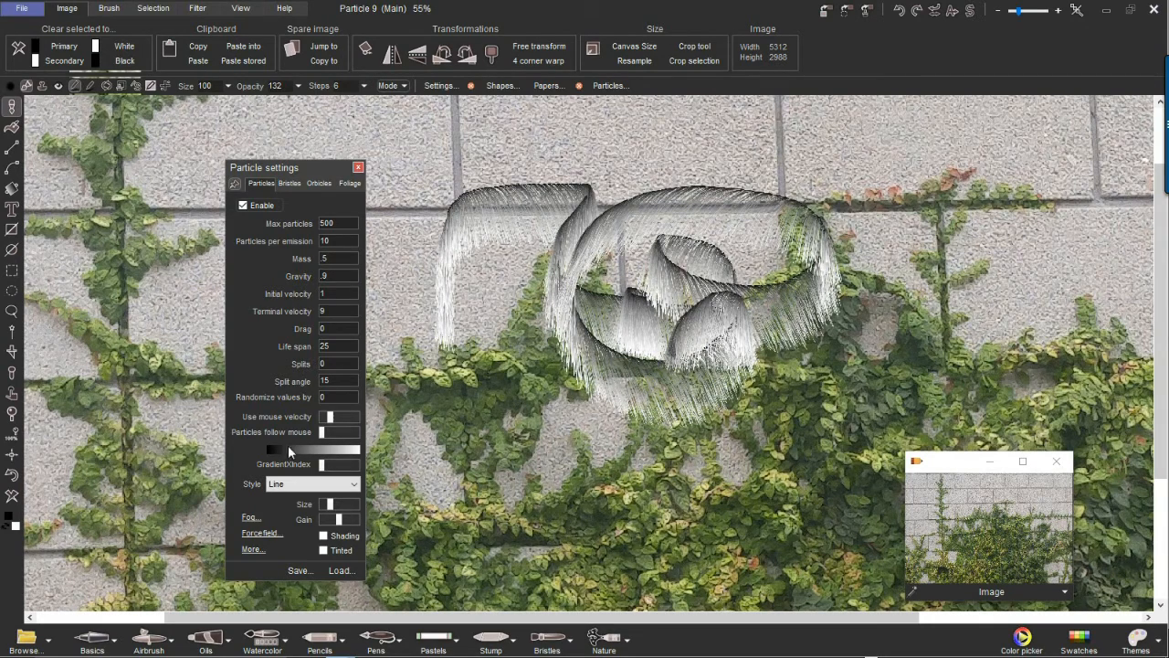
Load the JoshuaTree.opt particle preset, paint a test stroke with it, and undo the particle test strokes.
left_click(341, 570)
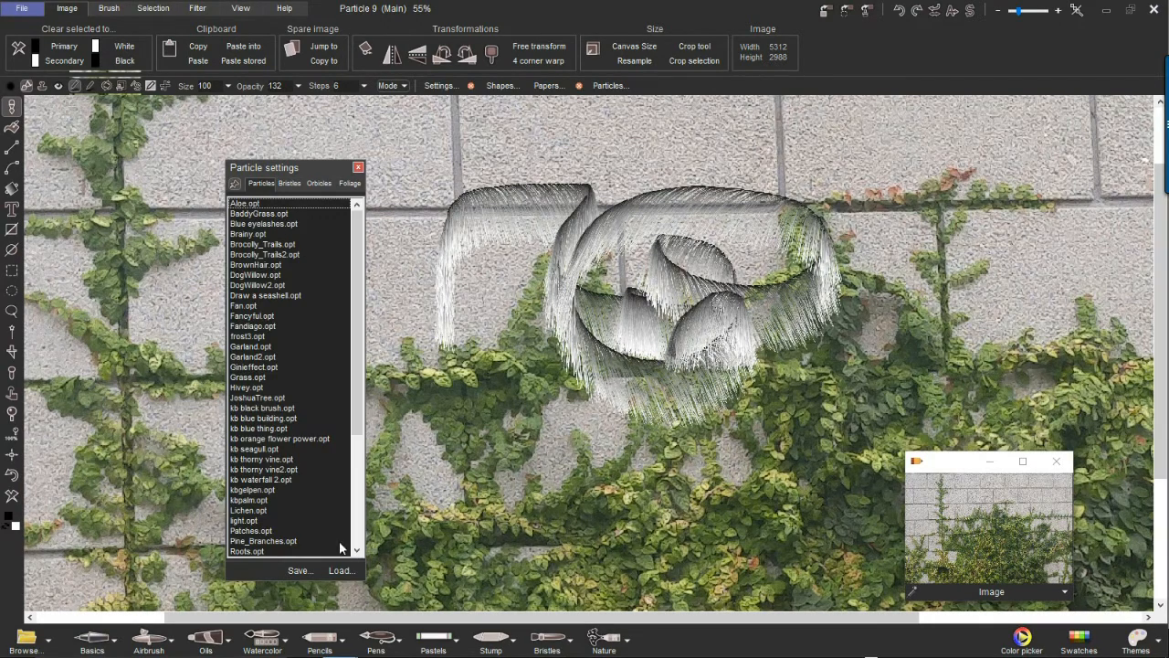
left_click(253, 398)
mouse_move(546, 416)
left_mouse_down()
mouse_move(681, 171)
mouse_move(673, 331)
mouse_move(756, 398)
left_mouse_up()
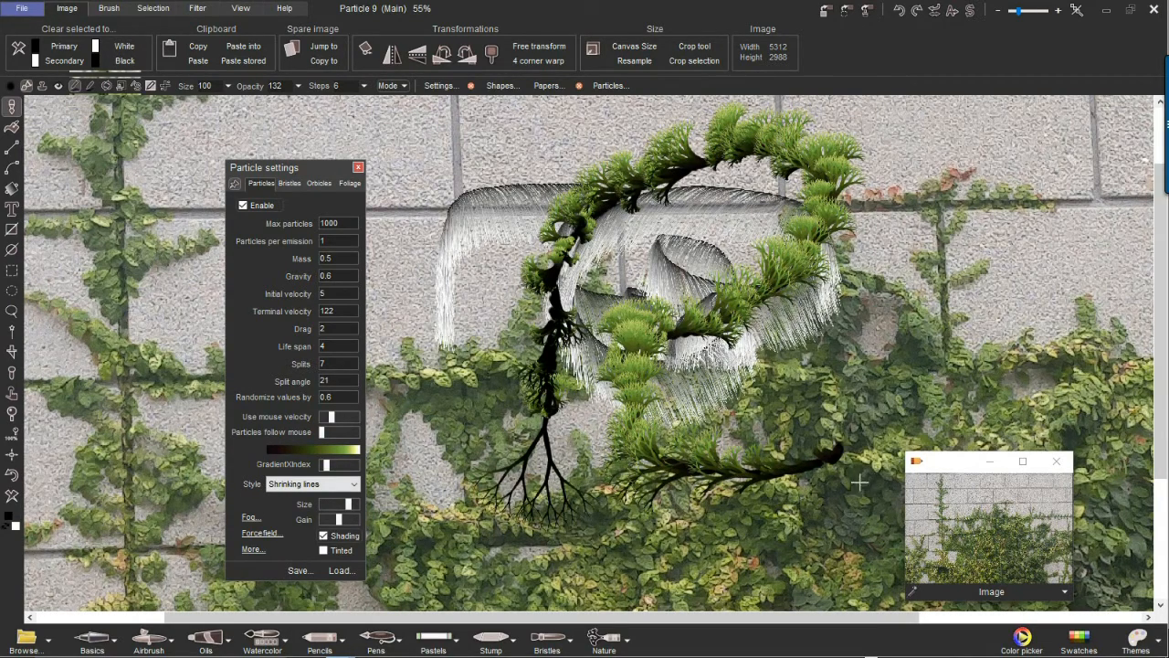
left_click(989, 494)
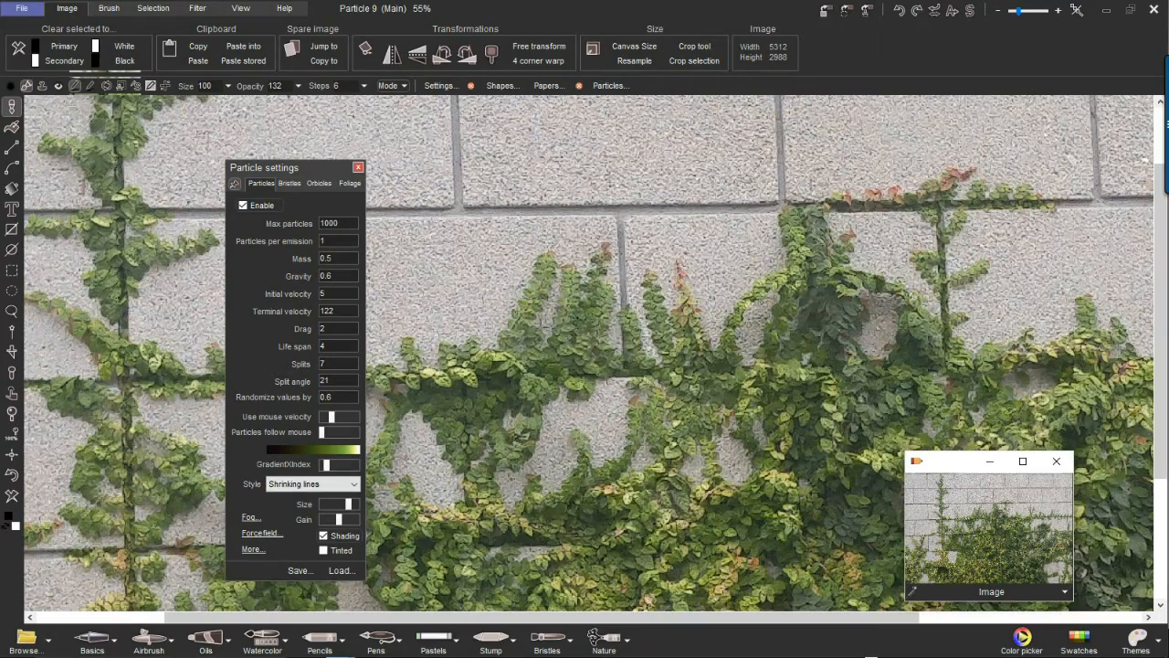
Disable particle painting and close the particle settings.
scroll(531, 343, "up", 5)
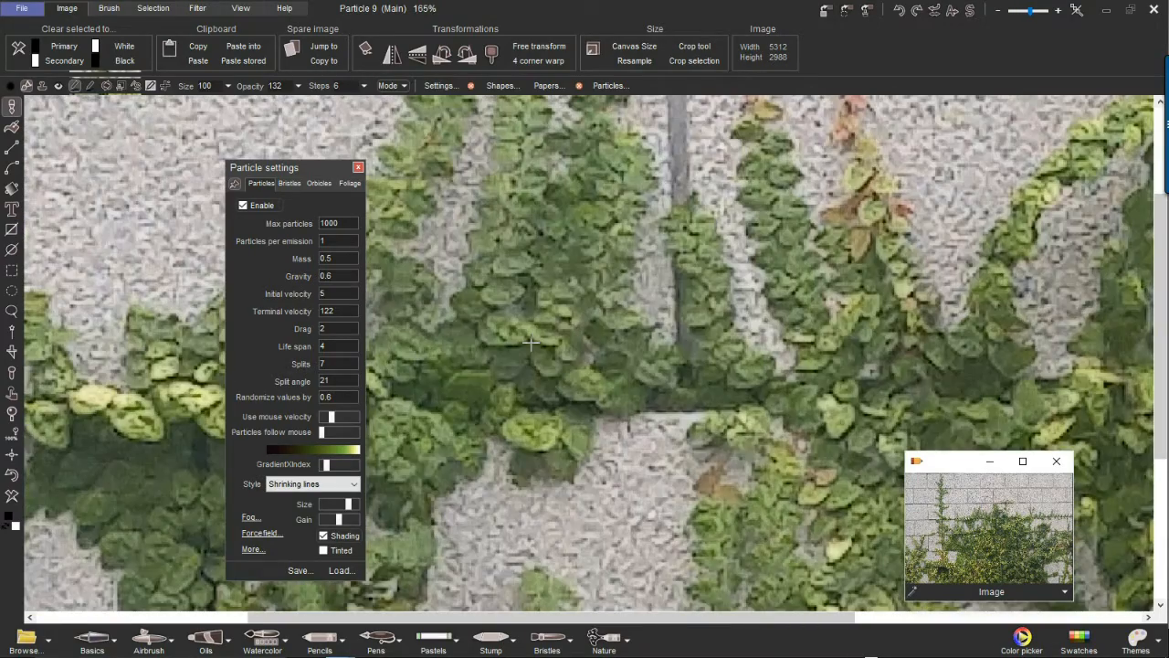
left_click(243, 206)
left_click_drag(319, 169, 197, 186)
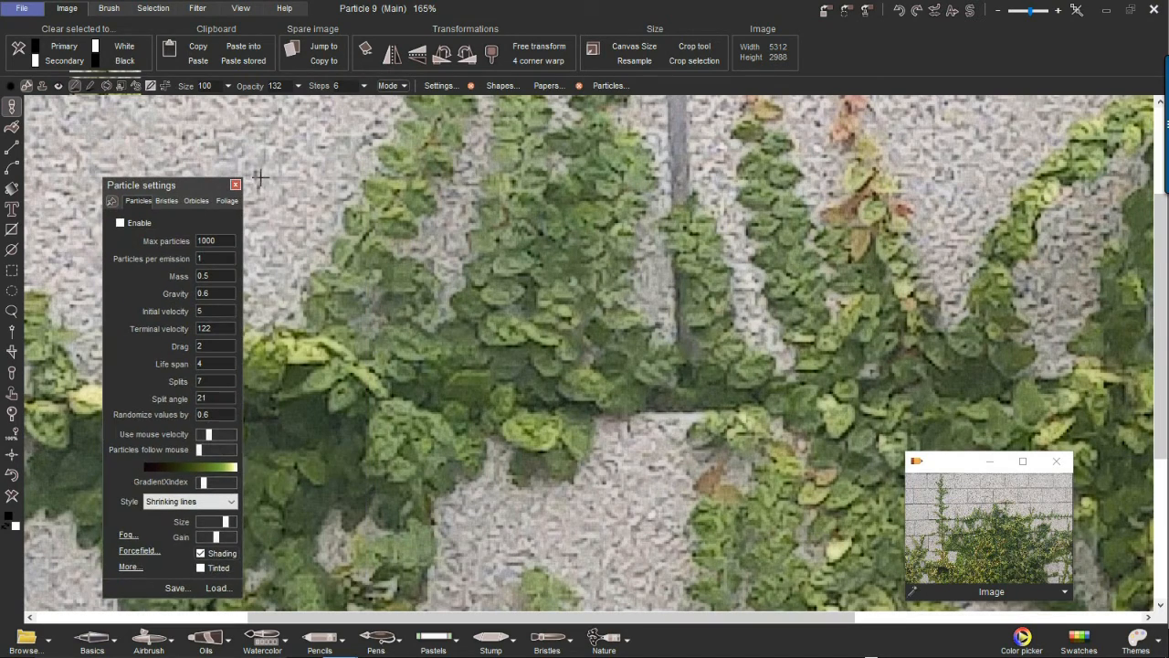
left_click(238, 185)
Inspect the ivy foliage up close for individual leaves suitable for cutting out.
left_click_drag(522, 247, 310, 255)
left_click_drag(668, 305, 410, 228)
left_click_drag(696, 435, 504, 251)
left_click_drag(607, 444, 506, 149)
left_click_drag(378, 395, 625, 252)
left_click_drag(319, 422, 625, 255)
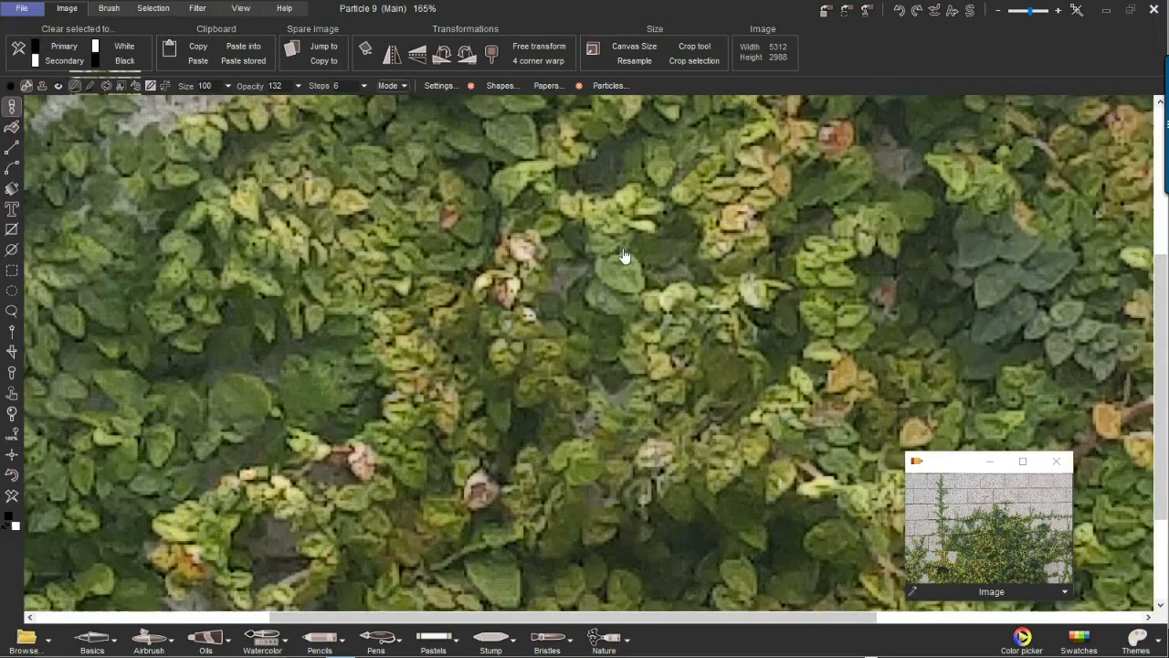
left_click_drag(346, 341, 578, 334)
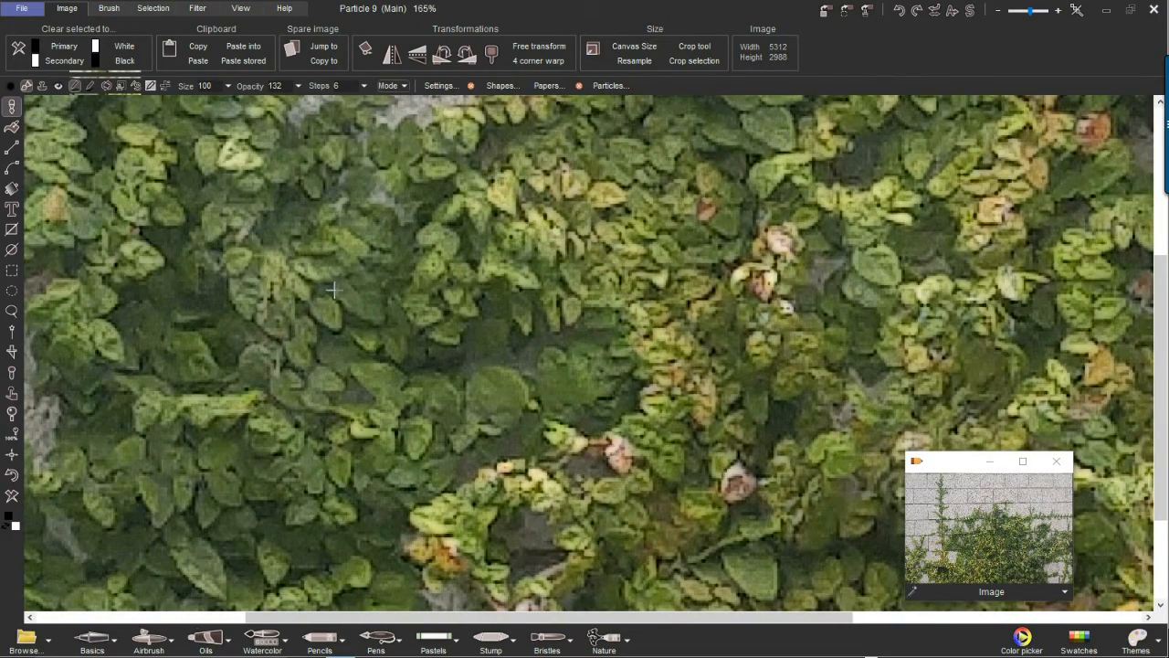
left_click_drag(401, 421, 344, 255)
left_click_drag(696, 389, 368, 347)
scroll(491, 373, "up", 2)
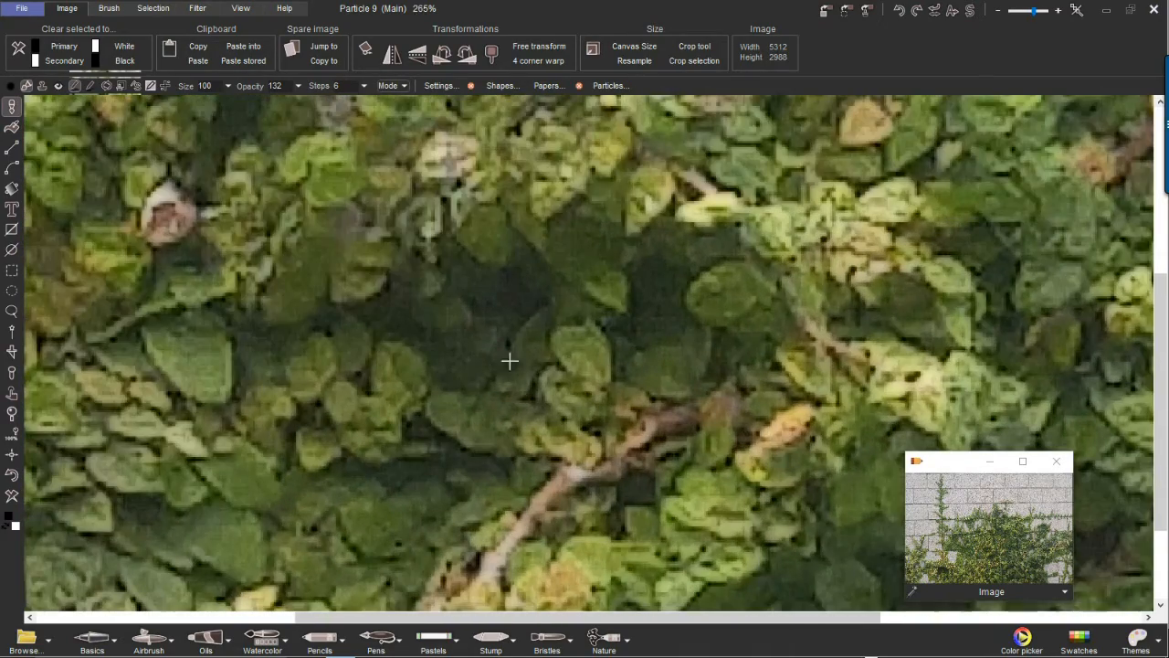
left_click_drag(256, 334, 523, 318)
left_click_drag(715, 208, 246, 362)
left_click_drag(708, 355, 179, 434)
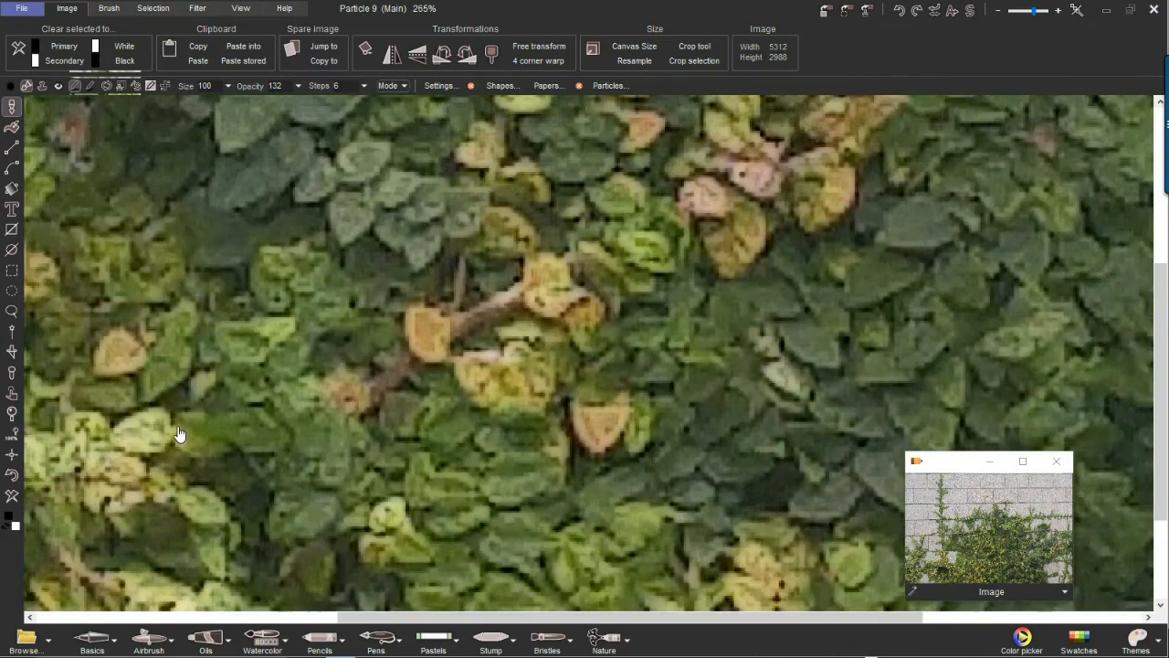
left_click_drag(444, 295, 560, 503)
left_click_drag(357, 290, 450, 371)
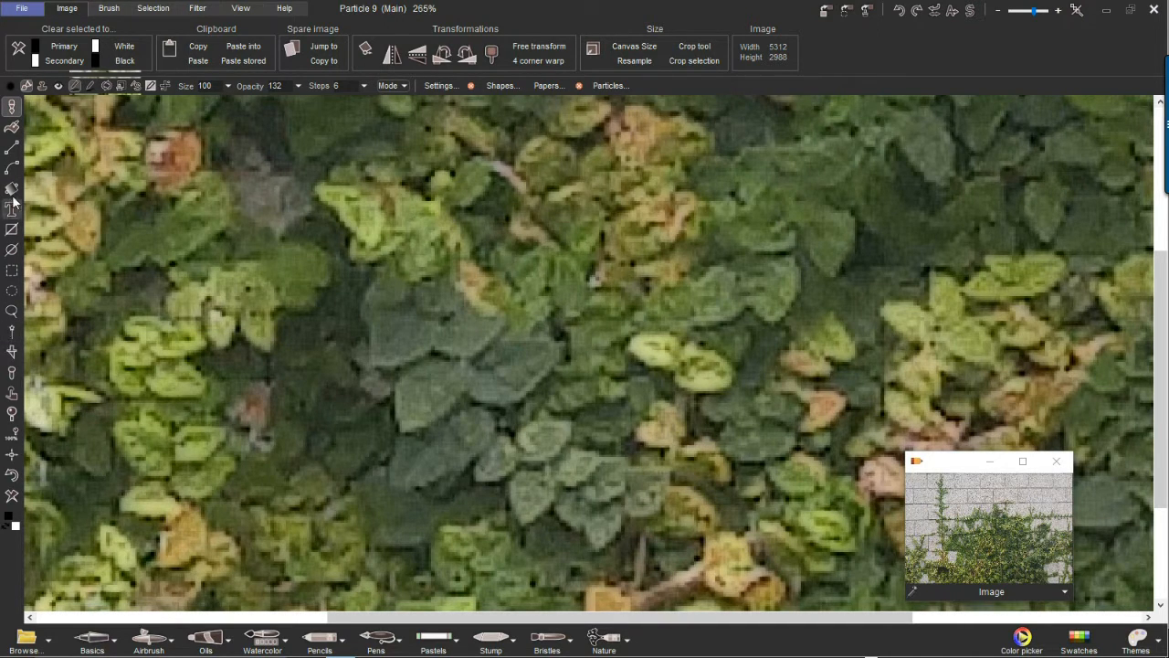
Lasso the dark green leaf below the yellow-green cluster and display the selection with a color overlay.
left_click(12, 311)
mouse_move(382, 311)
left_mouse_down()
mouse_move(374, 372)
mouse_move(423, 356)
mouse_move(440, 317)
mouse_move(382, 309)
left_mouse_up()
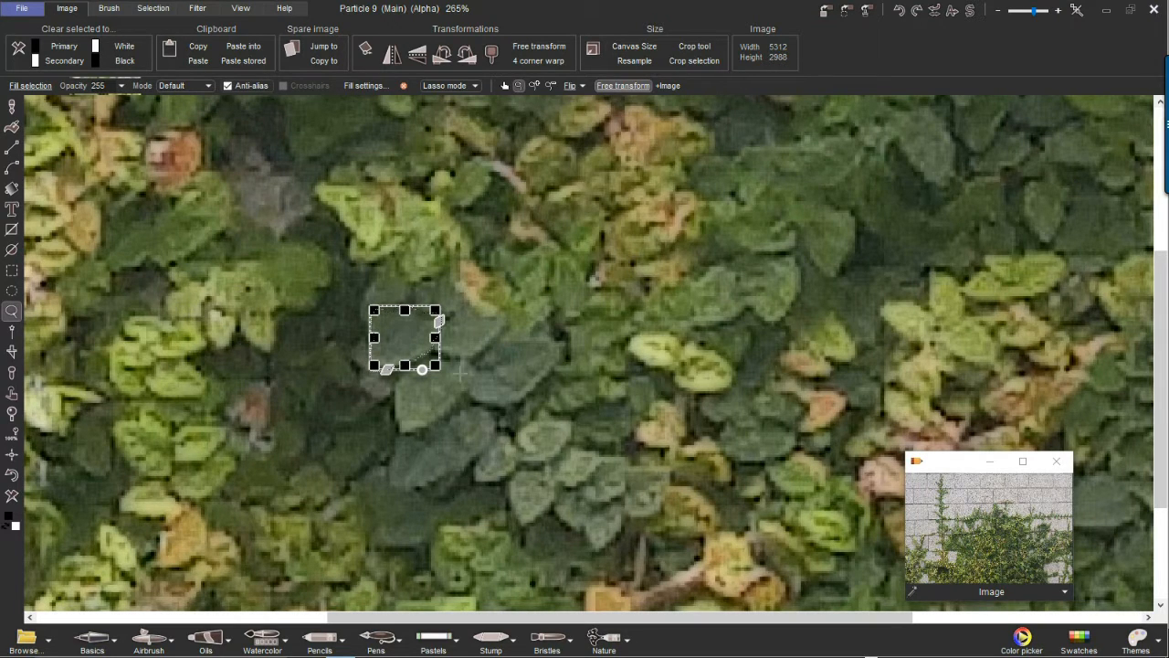
mouse_move(435, 366)
left_mouse_down()
mouse_move(516, 458)
mouse_move(534, 461)
mouse_move(502, 407)
mouse_move(443, 375)
left_mouse_up()
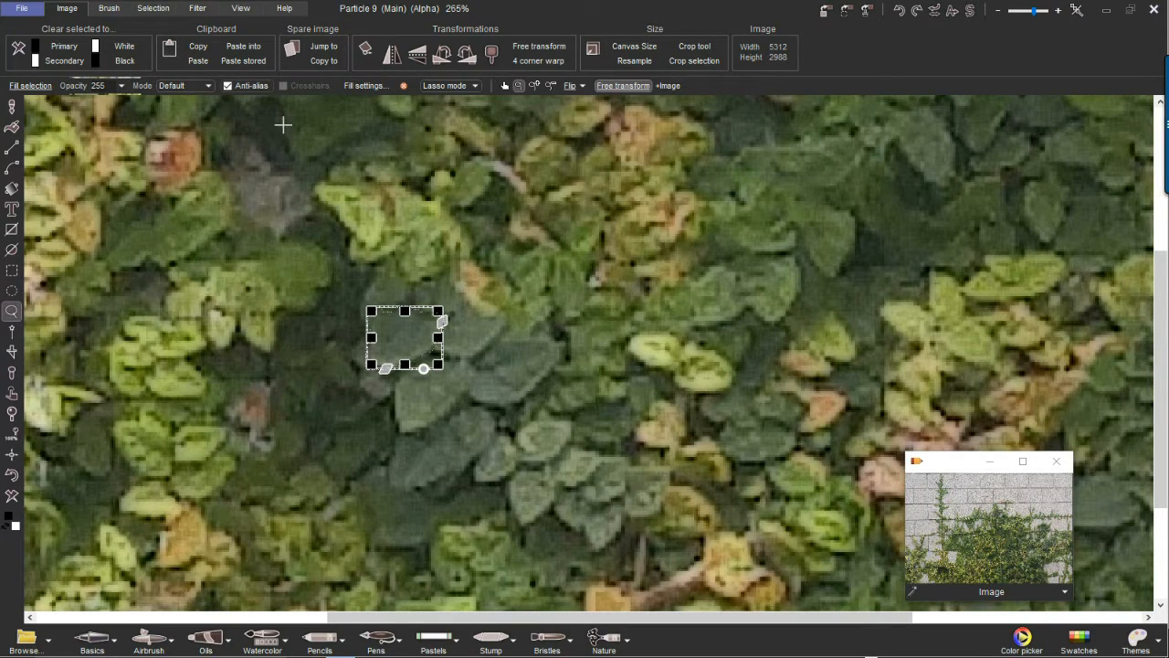
left_click(157, 11)
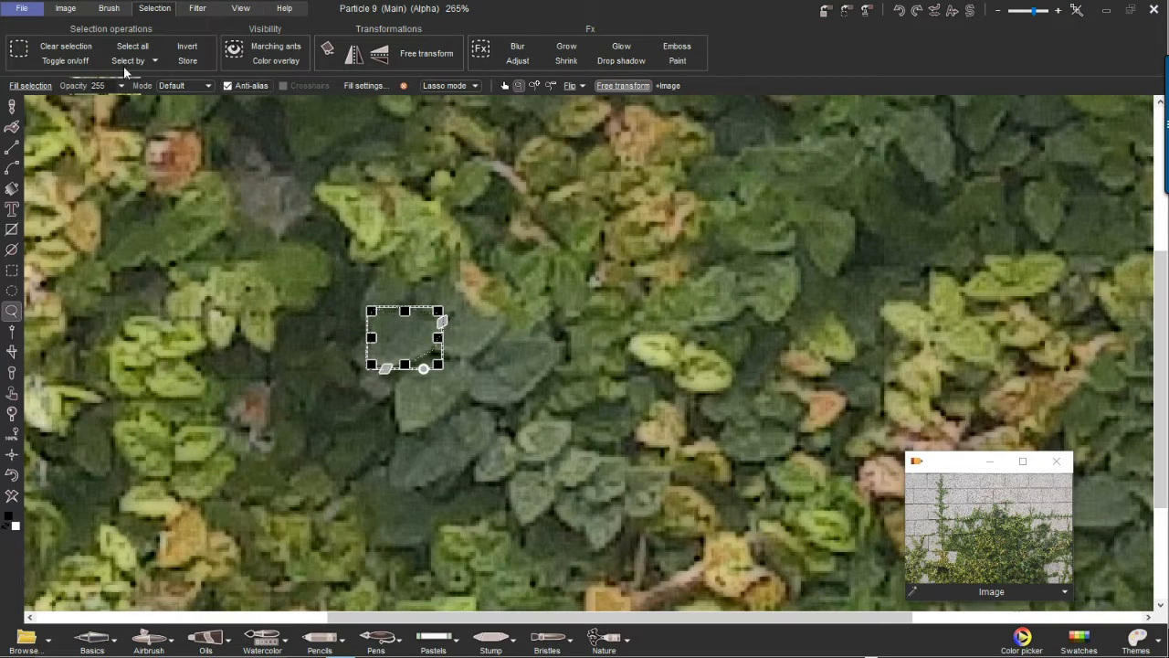
left_click(270, 60)
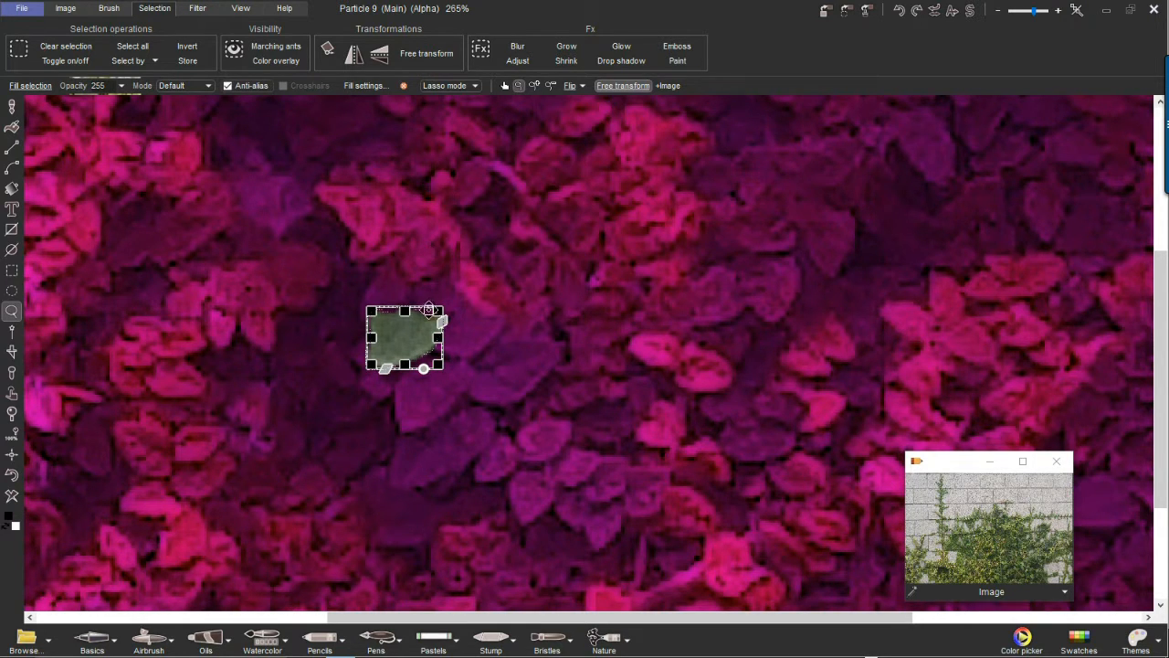
Cancel the free transform on the leaf selection and pick up the selected leaf as a custom brush.
right_click(420, 316)
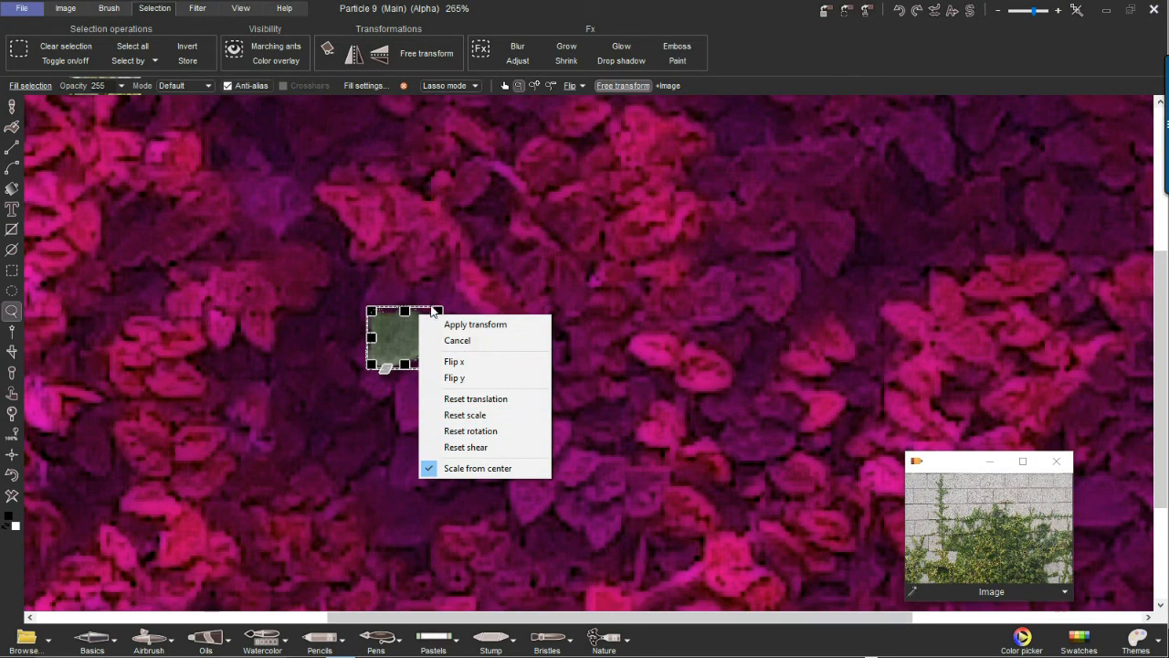
left_click(458, 341)
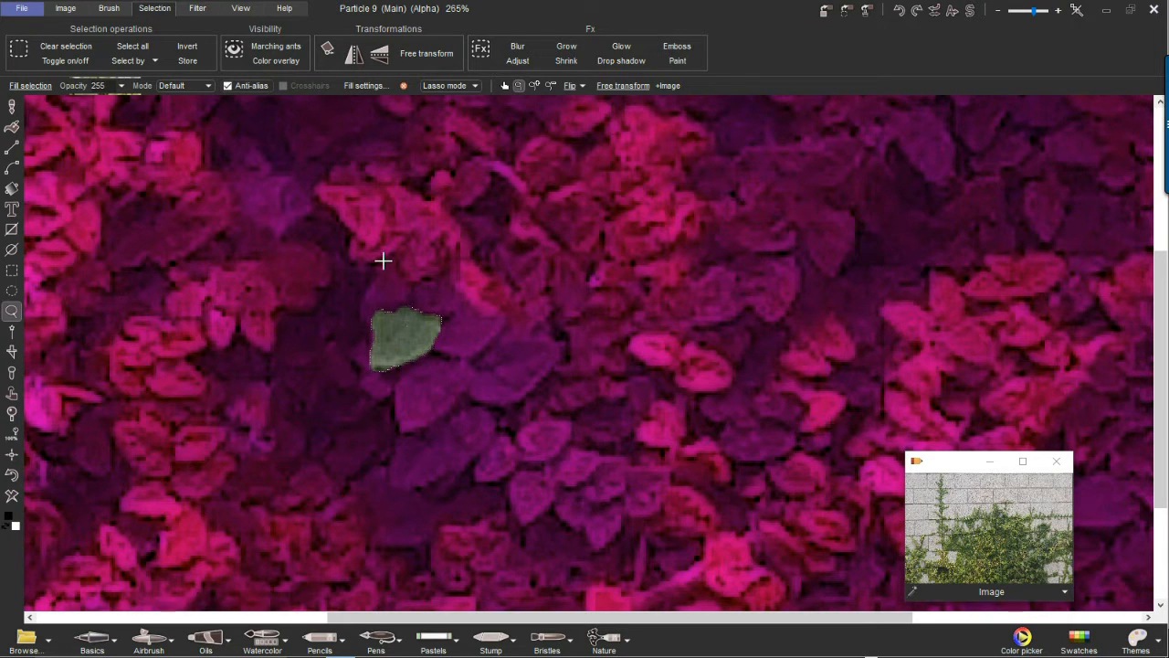
key("Escape")
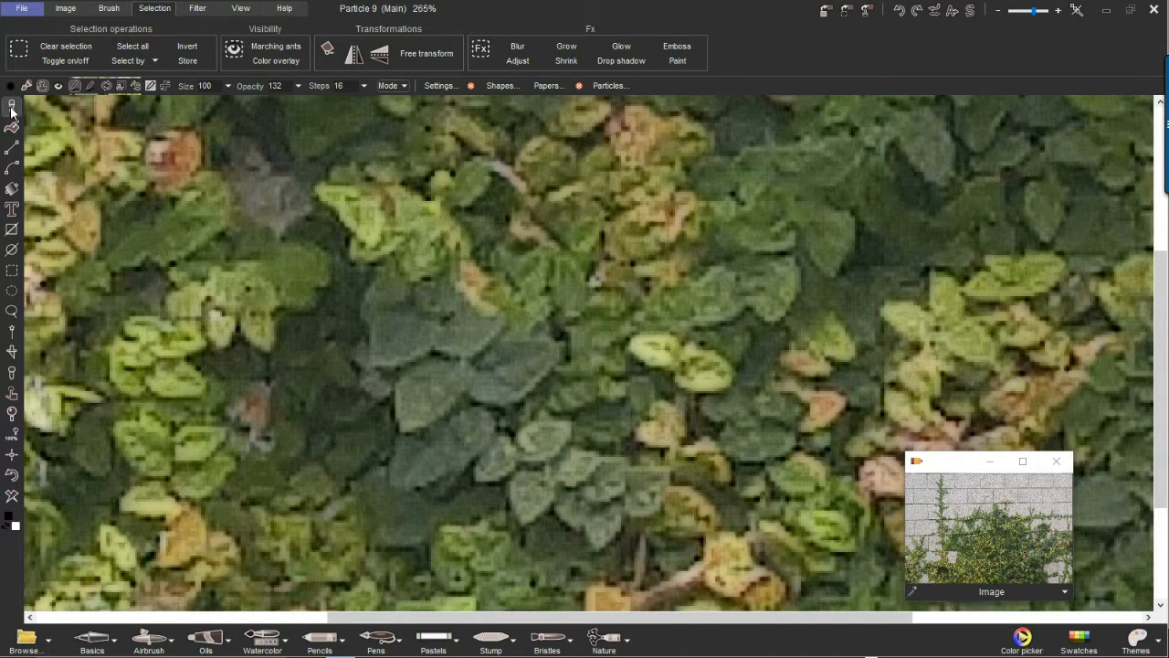
Paint test strokes across the dark foliage with the leaf brush.
mouse_move(433, 271)
left_mouse_down()
mouse_move(403, 297)
mouse_move(538, 320)
mouse_move(623, 386)
left_mouse_up()
mouse_move(599, 262)
left_mouse_down()
mouse_move(648, 280)
mouse_move(655, 315)
mouse_move(595, 330)
left_mouse_up()
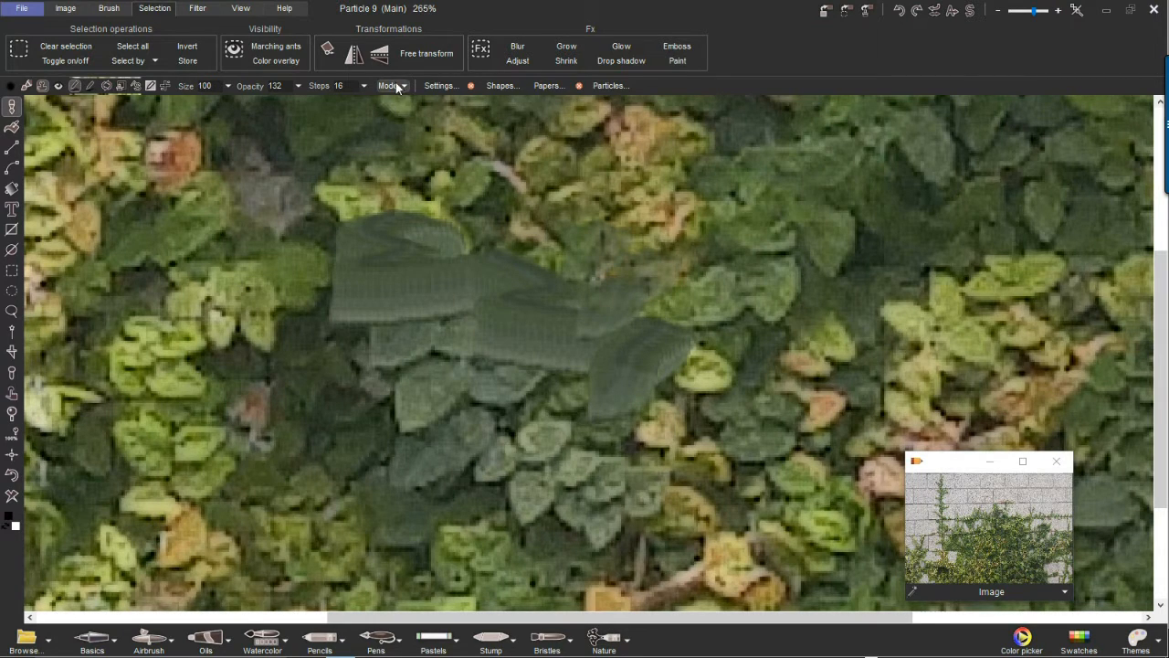
Set the brush opacity to 255, then paint and stamp test copies of the leaf over the foliage.
left_click(297, 84)
left_click_drag(280, 103, 338, 109)
left_click(588, 245)
mouse_move(589, 245)
left_mouse_down()
mouse_move(541, 245)
mouse_move(597, 277)
mouse_move(535, 321)
left_mouse_up()
scroll(516, 294, "up", 1)
left_click(507, 366)
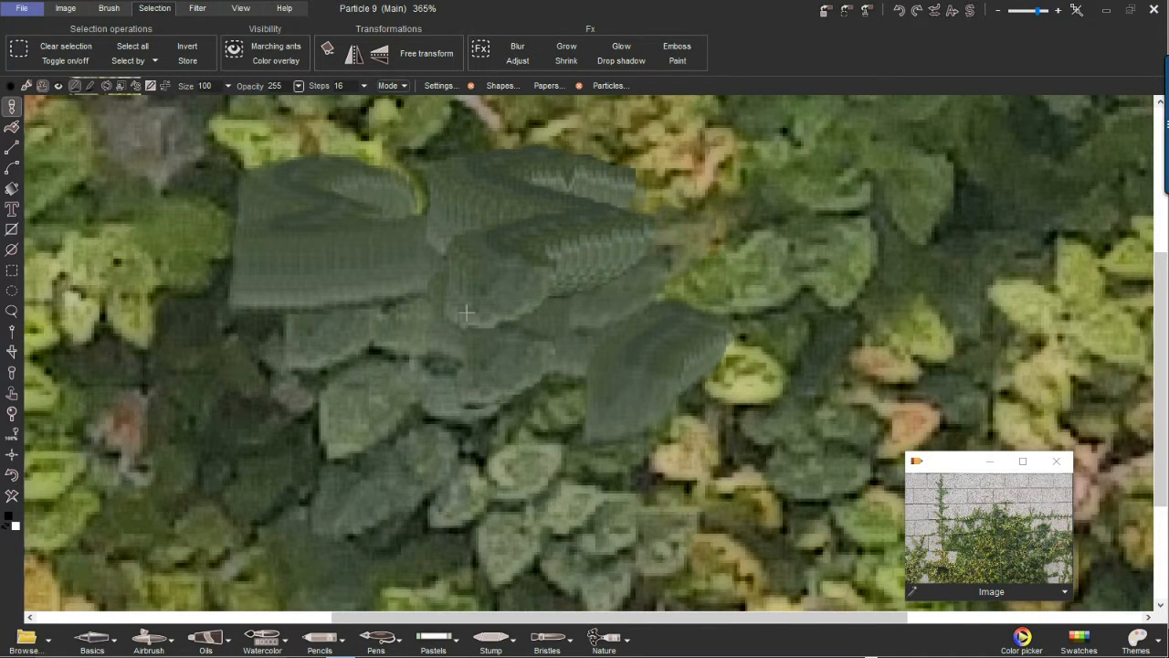
left_click(435, 310)
left_click(572, 296)
left_click(737, 325)
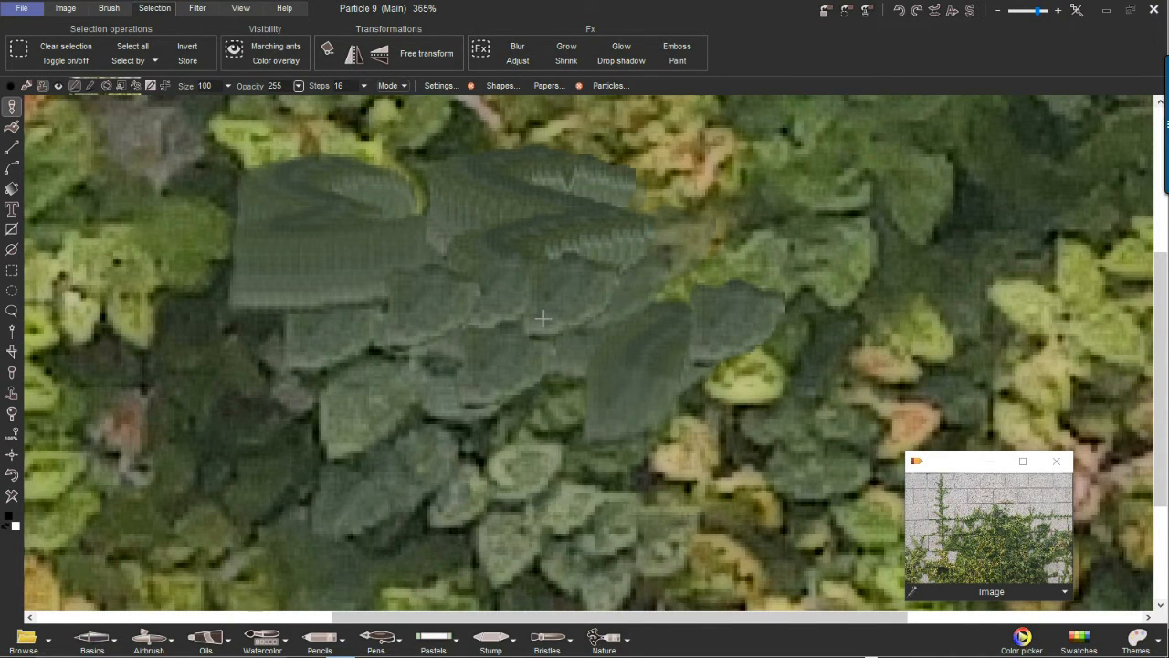
Open the Store brush window holding the leaf and place it clear of the central foliage.
left_click(108, 9)
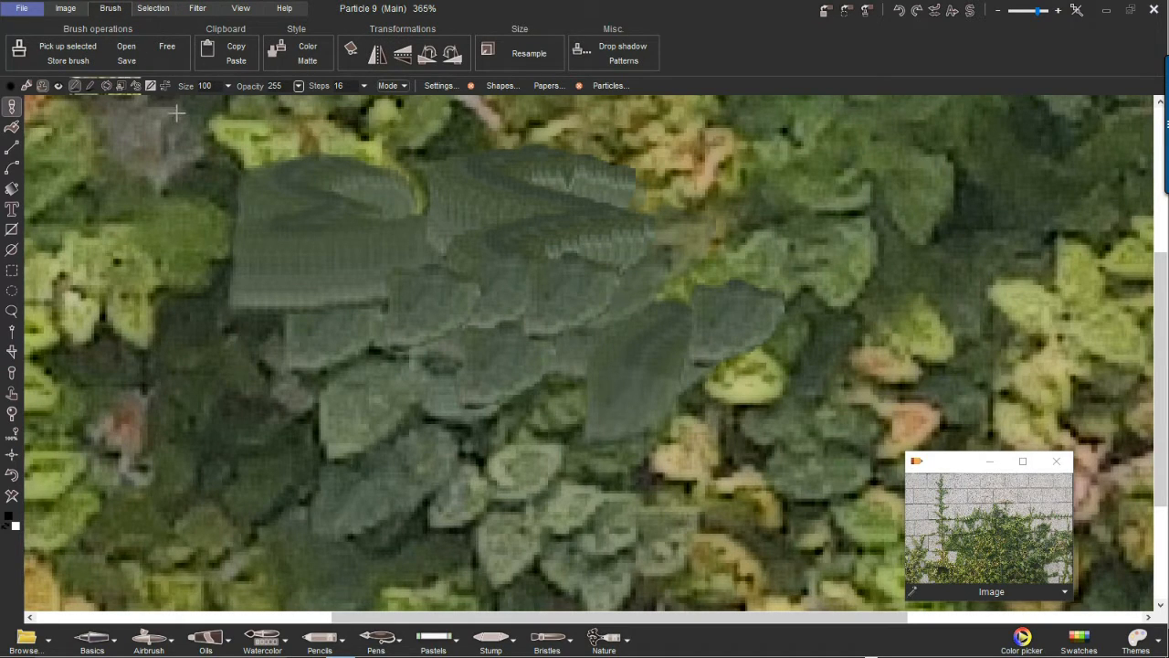
left_click(867, 11)
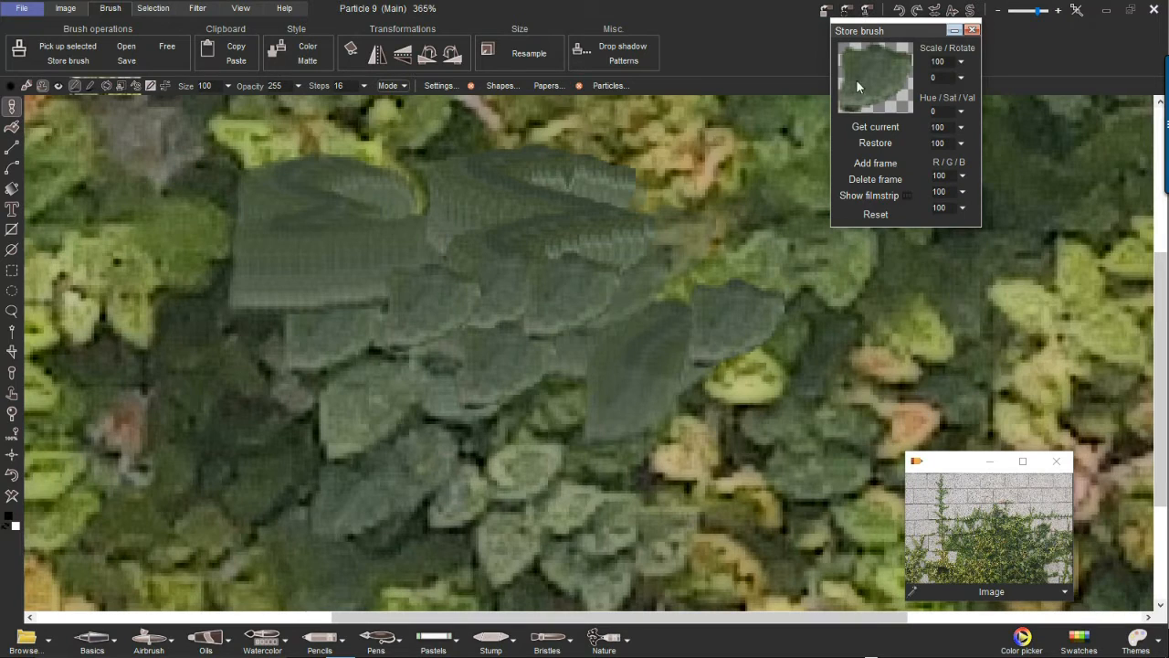
mouse_move(912, 30)
left_mouse_down()
mouse_move(993, 202)
mouse_move(1070, 129)
mouse_move(1032, 92)
left_mouse_up()
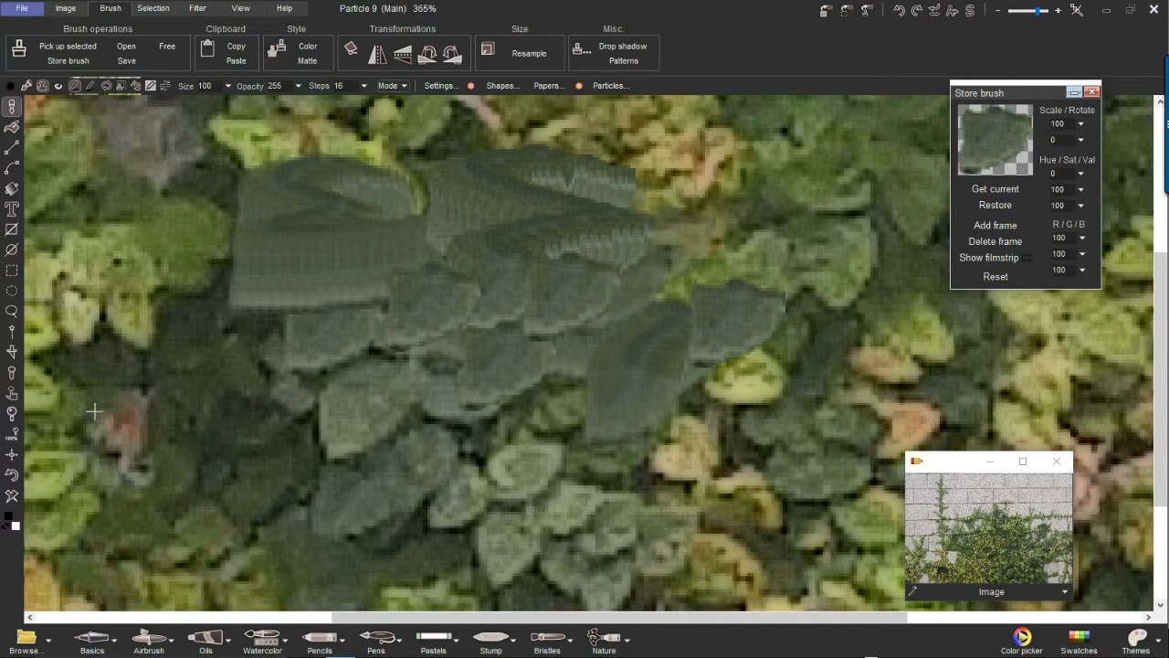
Undo the test strokes and lasso the pair of light green leaves above and beyond the two yellow leaves.
key("ctrl+z")
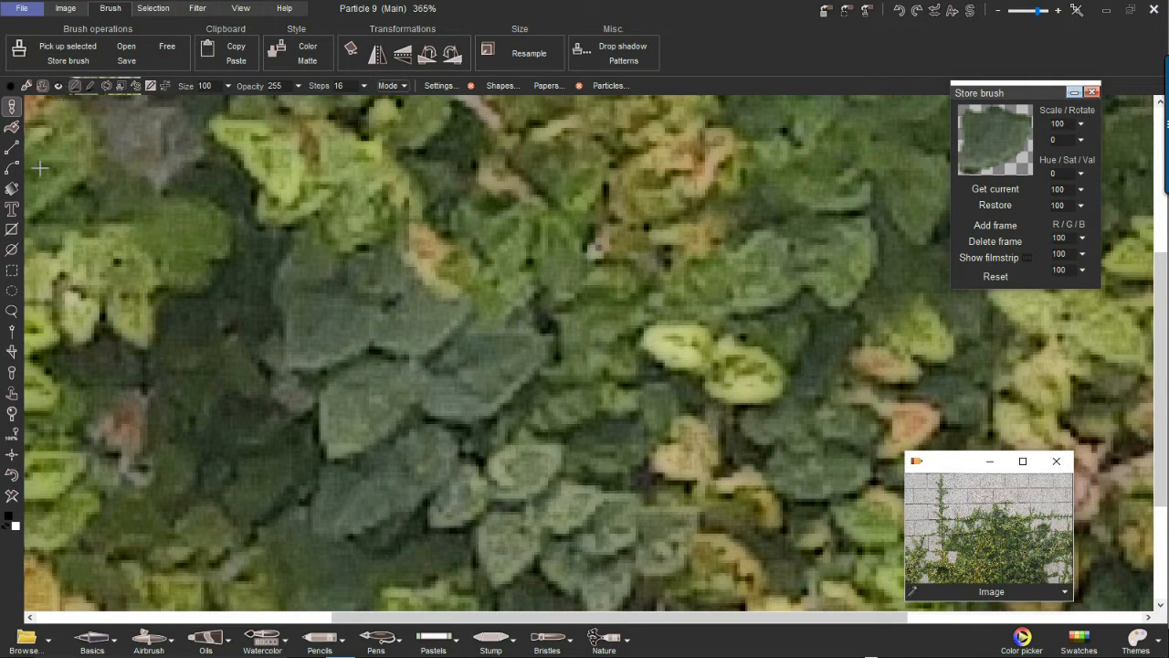
left_click(12, 311)
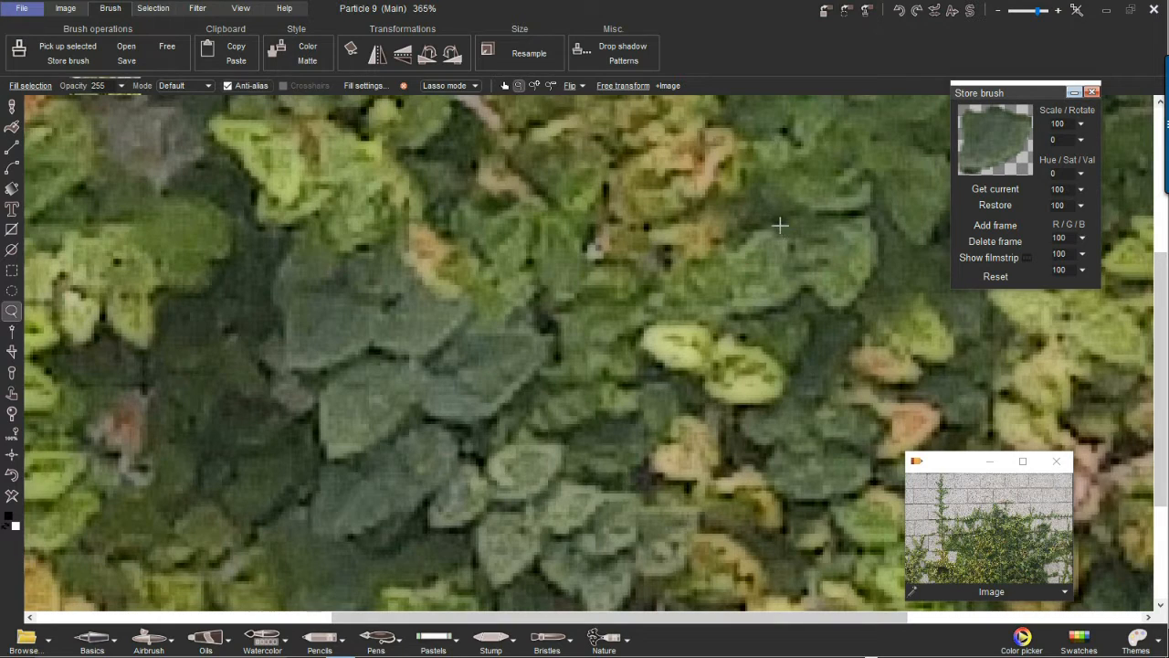
mouse_move(743, 320)
left_mouse_down()
mouse_move(805, 287)
mouse_move(833, 310)
mouse_move(877, 255)
mouse_move(873, 218)
mouse_move(767, 231)
left_mouse_up()
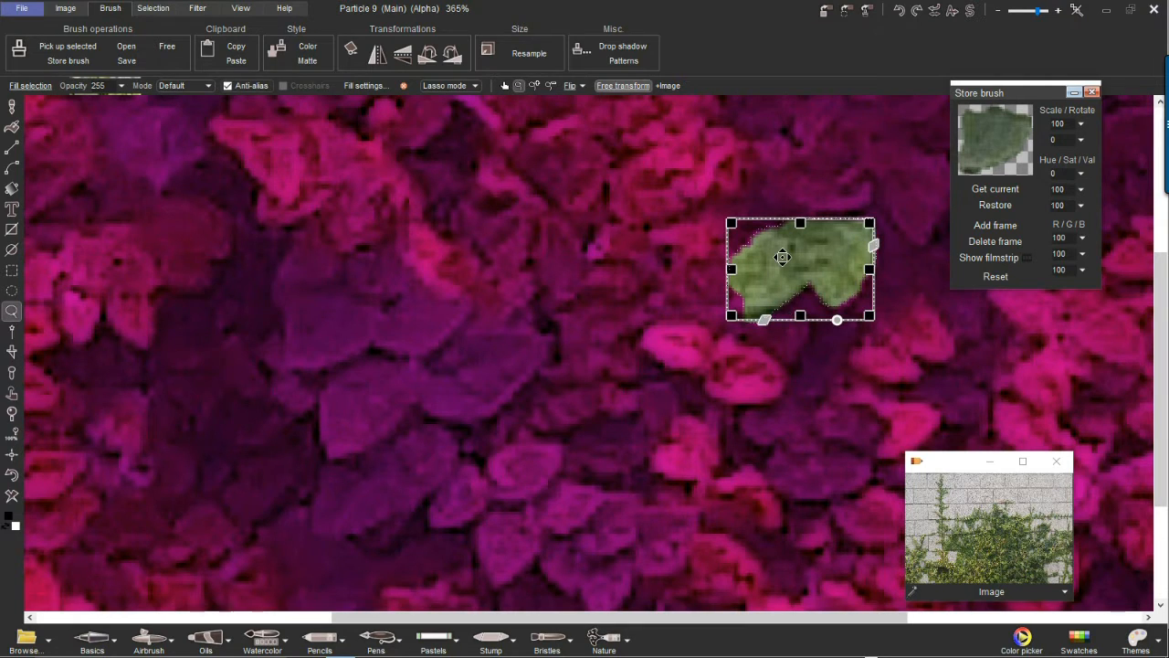
Cancel the free transform on the green leaf pair and pick the selection up as the current brush.
right_click(782, 257)
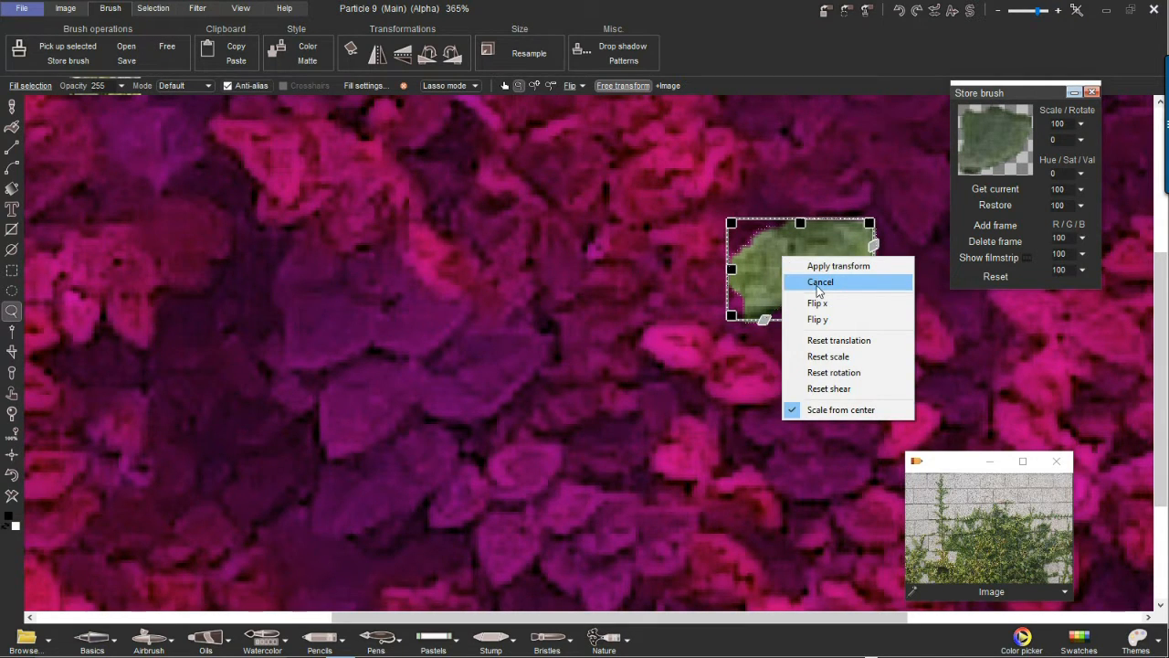
left_click(819, 283)
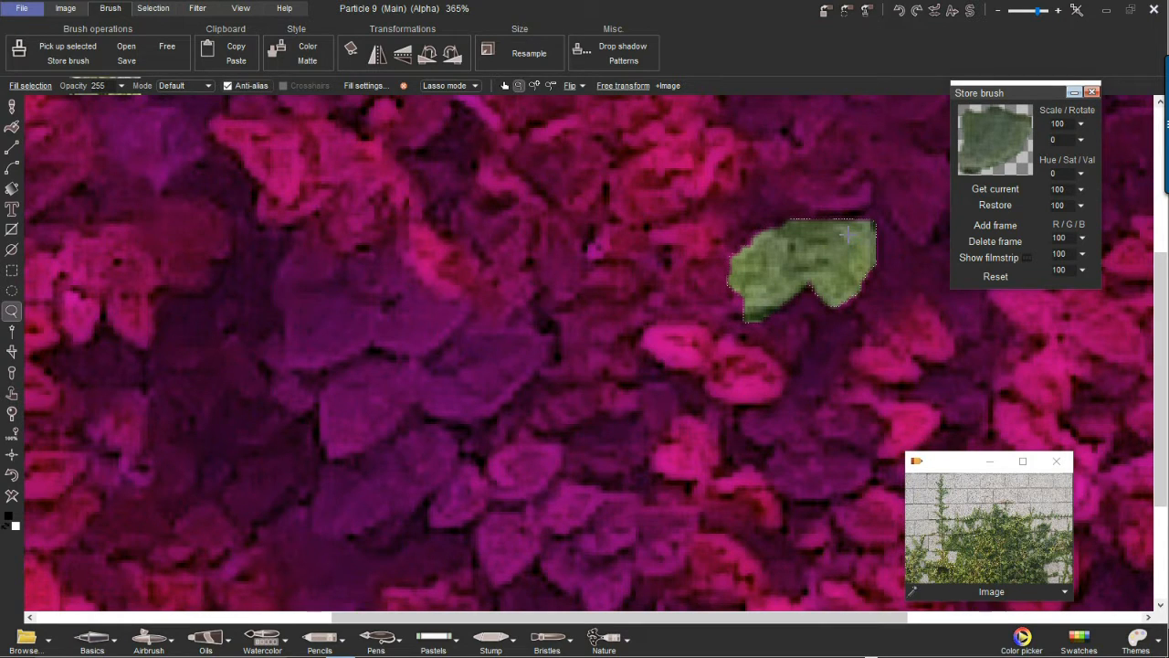
key("b")
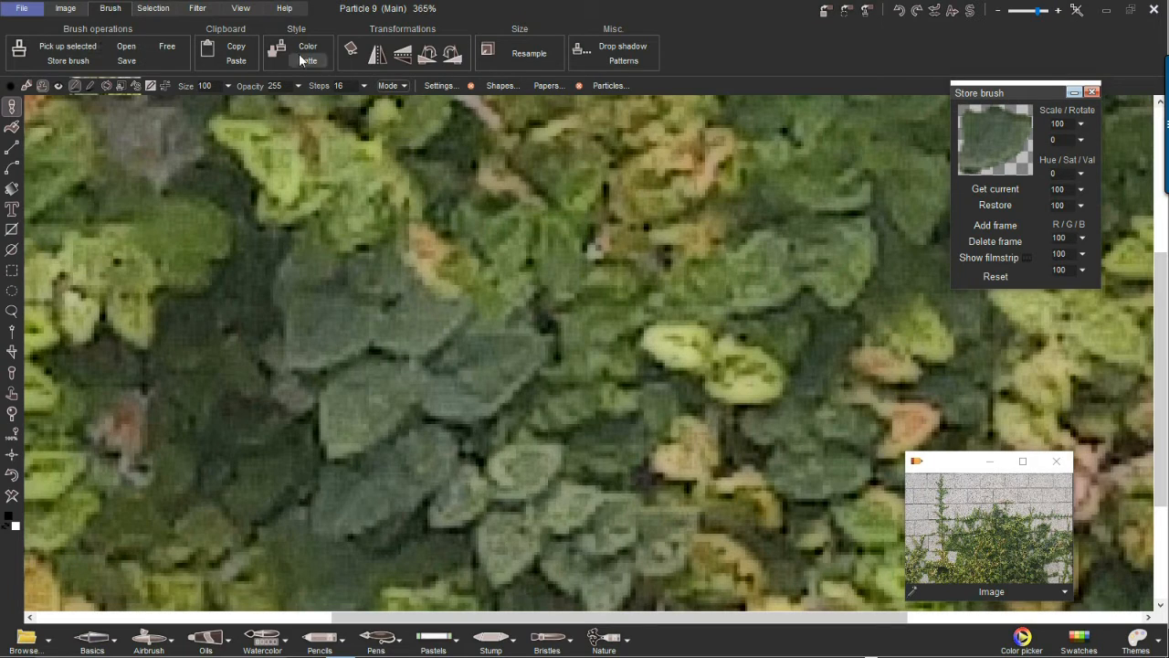
Store the green leaf pair in a second Store brush window and arrange both Store brush windows so their thumbnails are accessible.
left_click(64, 60)
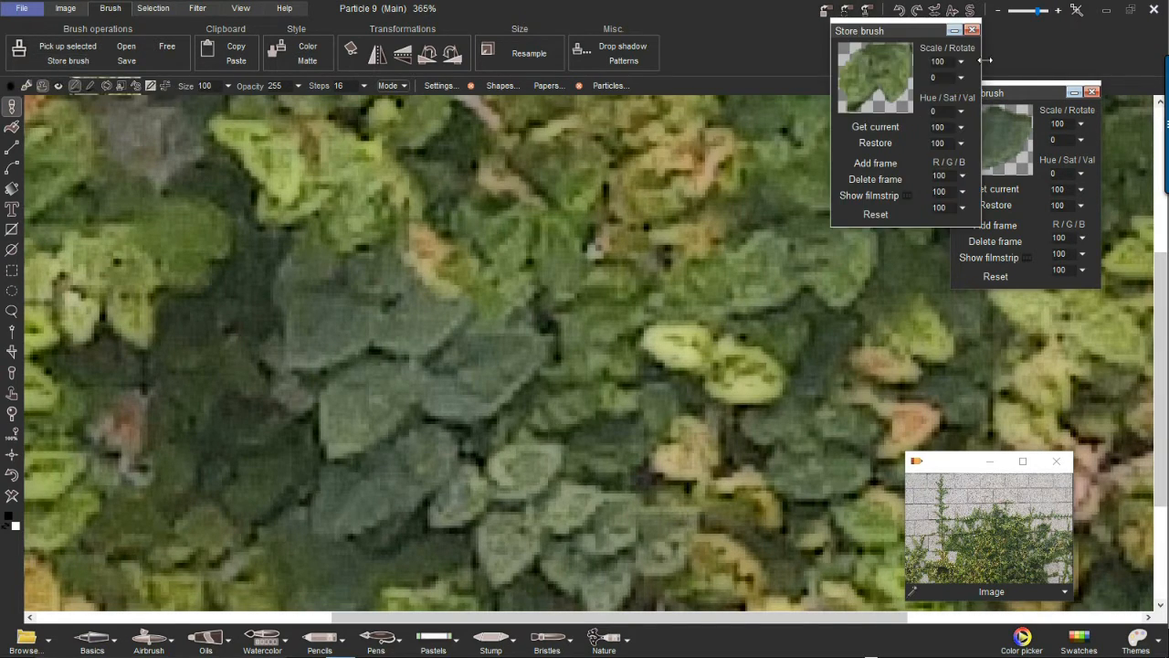
mouse_move(900, 32)
left_mouse_down()
mouse_move(854, 135)
mouse_move(907, 194)
mouse_move(1085, 205)
mouse_move(1059, 206)
left_mouse_up()
left_click_drag(1031, 91, 991, 58)
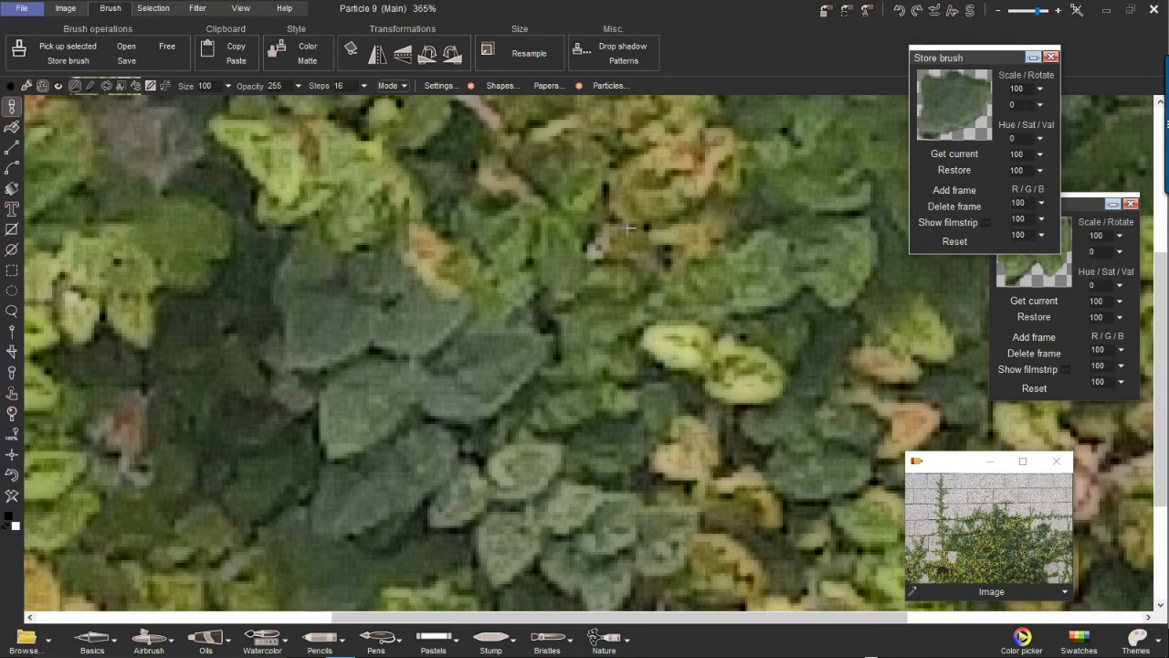
Paint test strokes with the stored dark leaf and green leaf pair brushes, then undo them.
left_click_drag(715, 217, 365, 265)
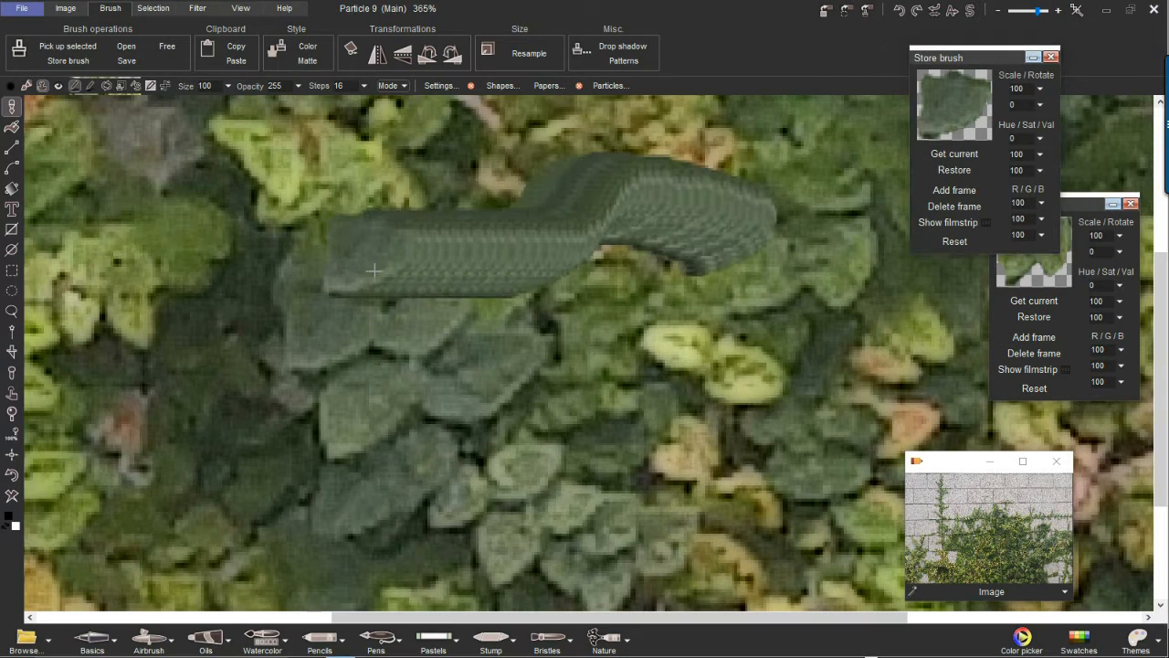
left_click(1055, 281)
left_click_drag(826, 306, 372, 372)
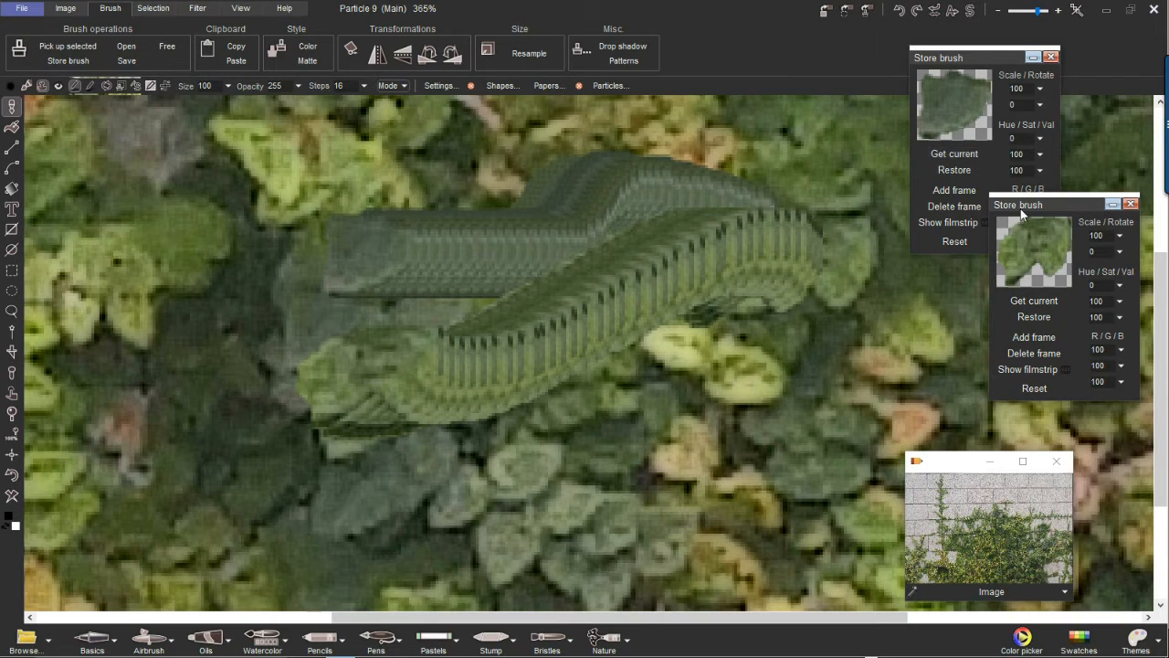
mouse_move(977, 60)
left_mouse_down()
mouse_move(1011, 48)
mouse_move(1043, 67)
left_mouse_up()
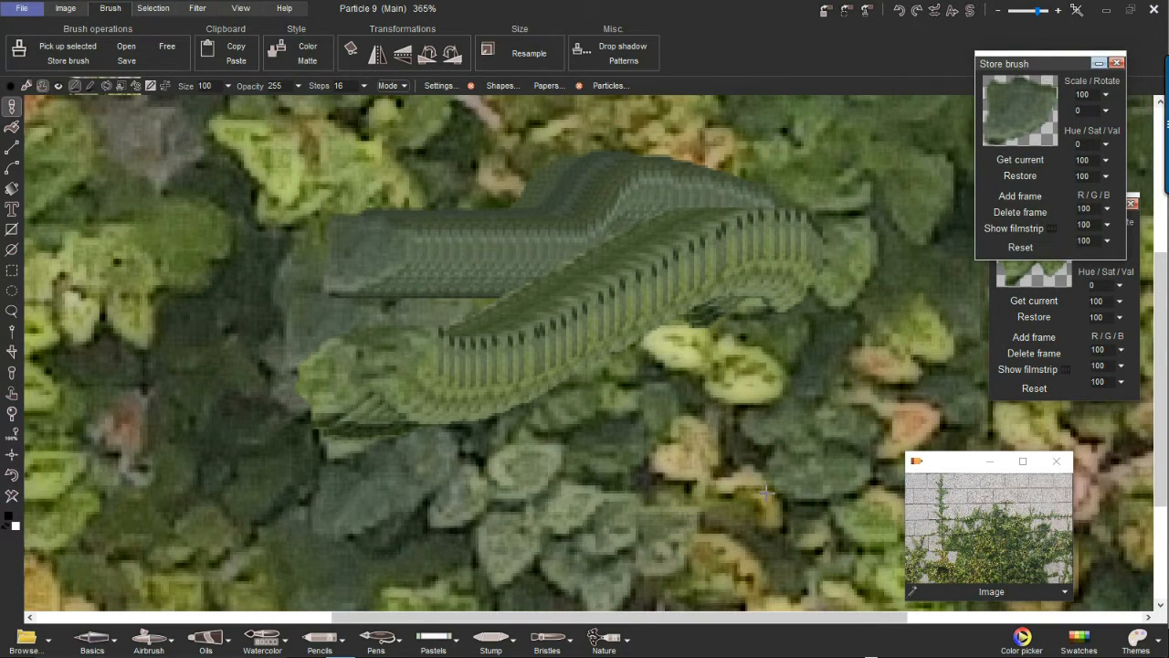
key("ctrl+z")
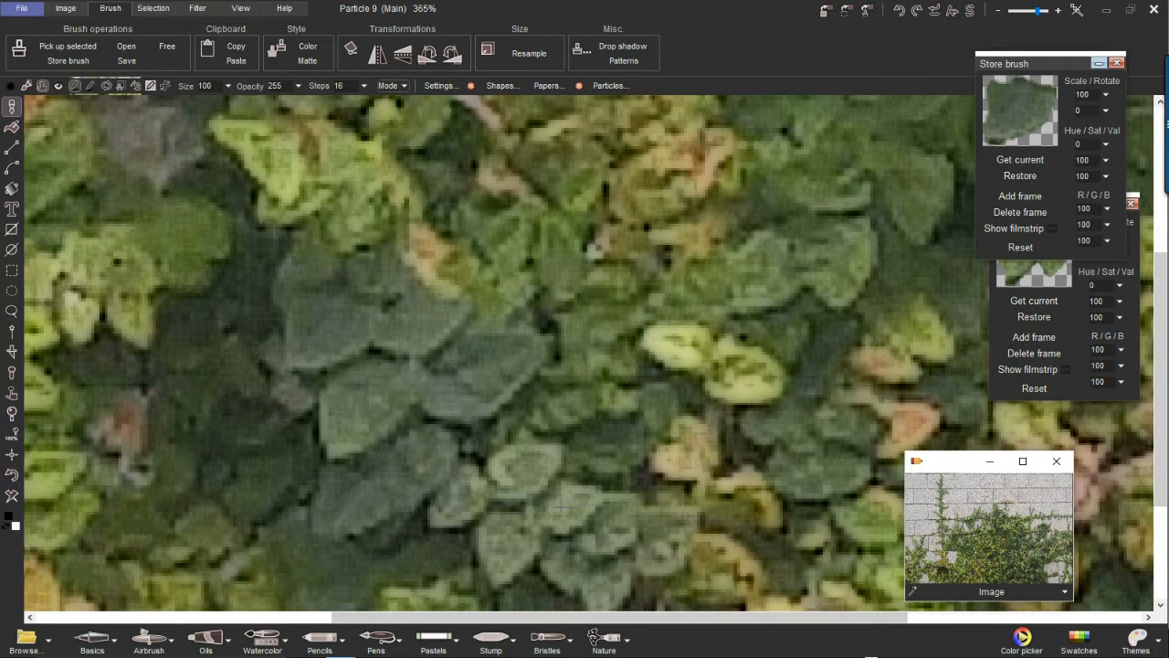
Lasso the bright yellow-green leaf cluster in another part of the foliage and cancel its free transform.
left_click_drag(519, 210, 556, 500)
left_click_drag(556, 225, 743, 394)
left_click_drag(503, 216, 496, 253)
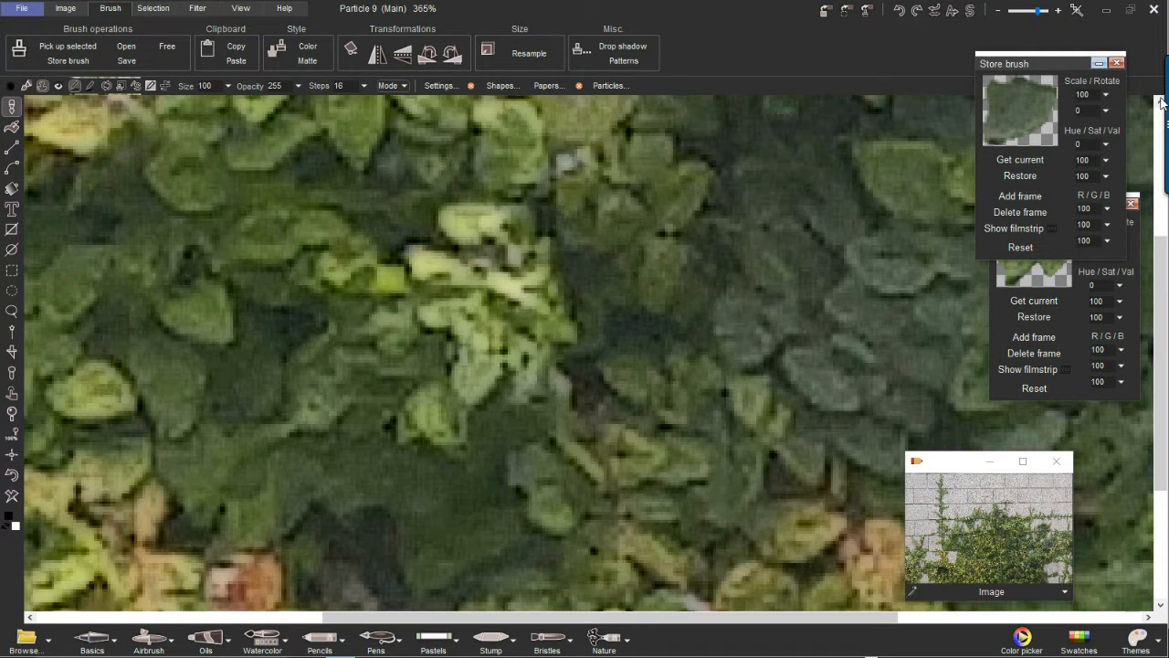
mouse_move(1062, 62)
left_mouse_down()
mouse_move(979, 68)
mouse_move(1027, 89)
left_mouse_up()
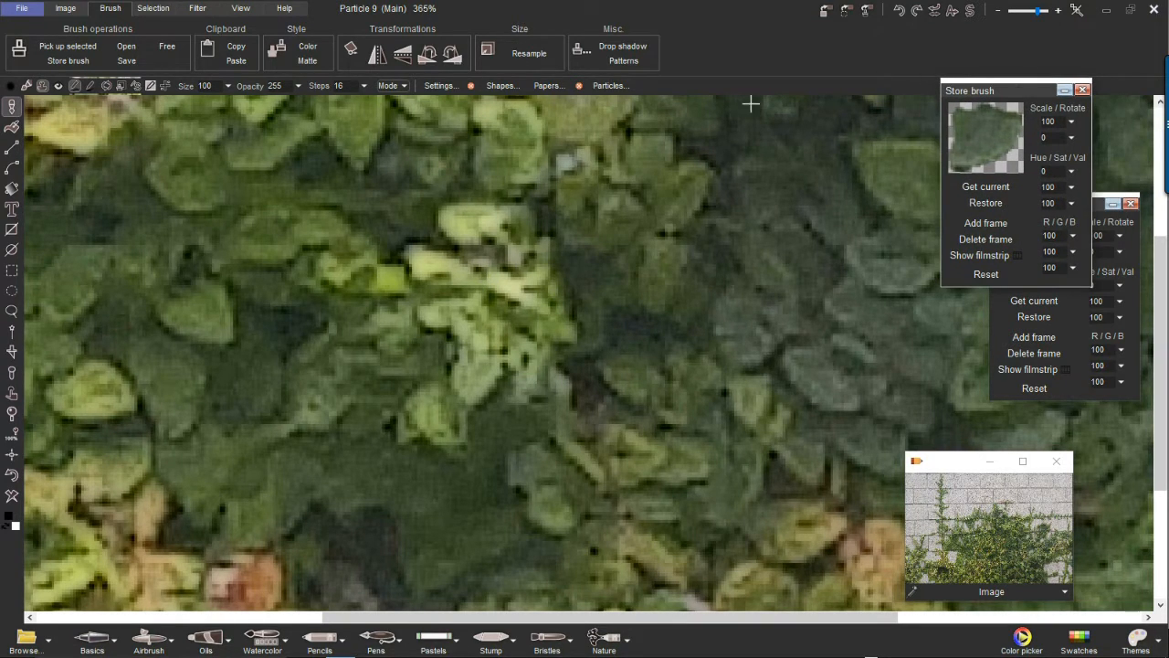
left_click(12, 312)
mouse_move(528, 200)
left_mouse_down()
mouse_move(432, 210)
mouse_move(444, 234)
mouse_move(398, 247)
mouse_move(413, 289)
mouse_move(451, 293)
mouse_move(523, 331)
mouse_move(551, 322)
mouse_move(564, 270)
mouse_move(533, 208)
left_mouse_up()
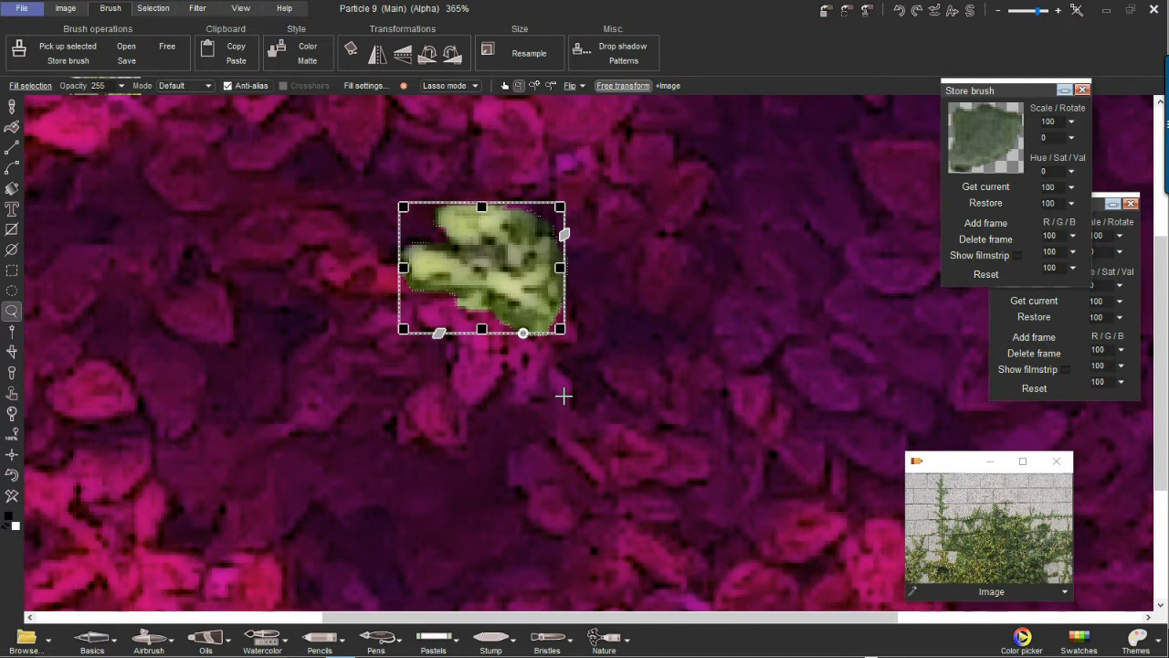
right_click(537, 286)
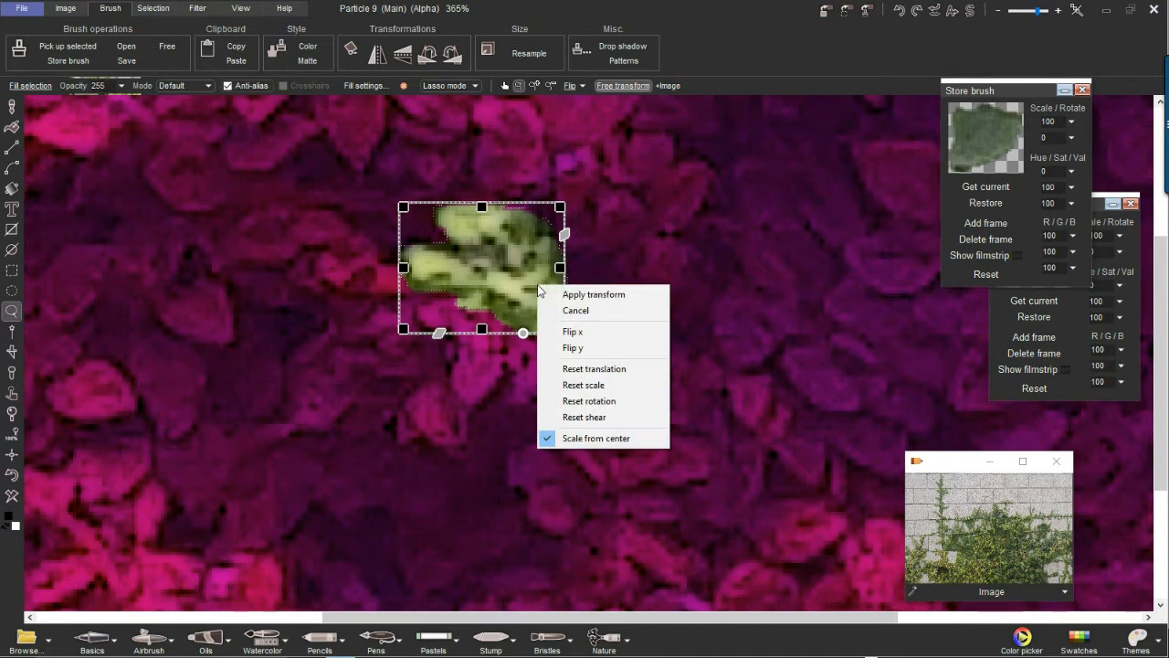
left_click(578, 313)
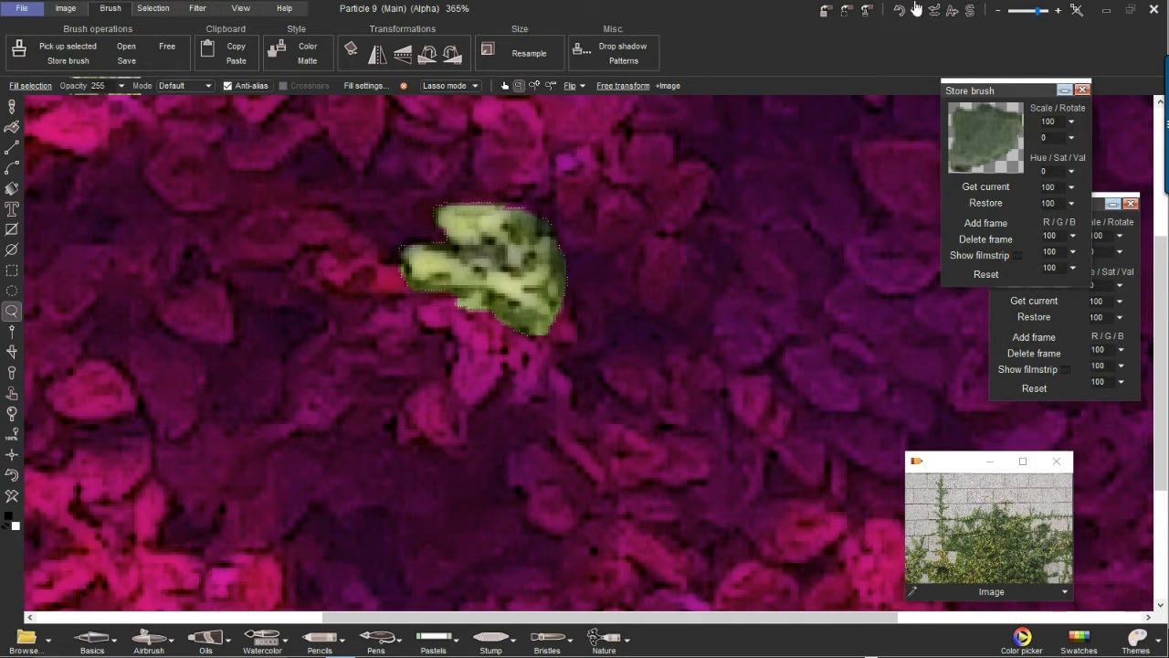
Open another Store brush window and spread the three Store brush windows apart over the canvas.
left_click(867, 11)
left_click_drag(911, 25, 824, 131)
mouse_move(1005, 94)
left_mouse_down()
mouse_move(968, 206)
mouse_move(883, 257)
left_mouse_up()
left_click_drag(1057, 198, 1009, 153)
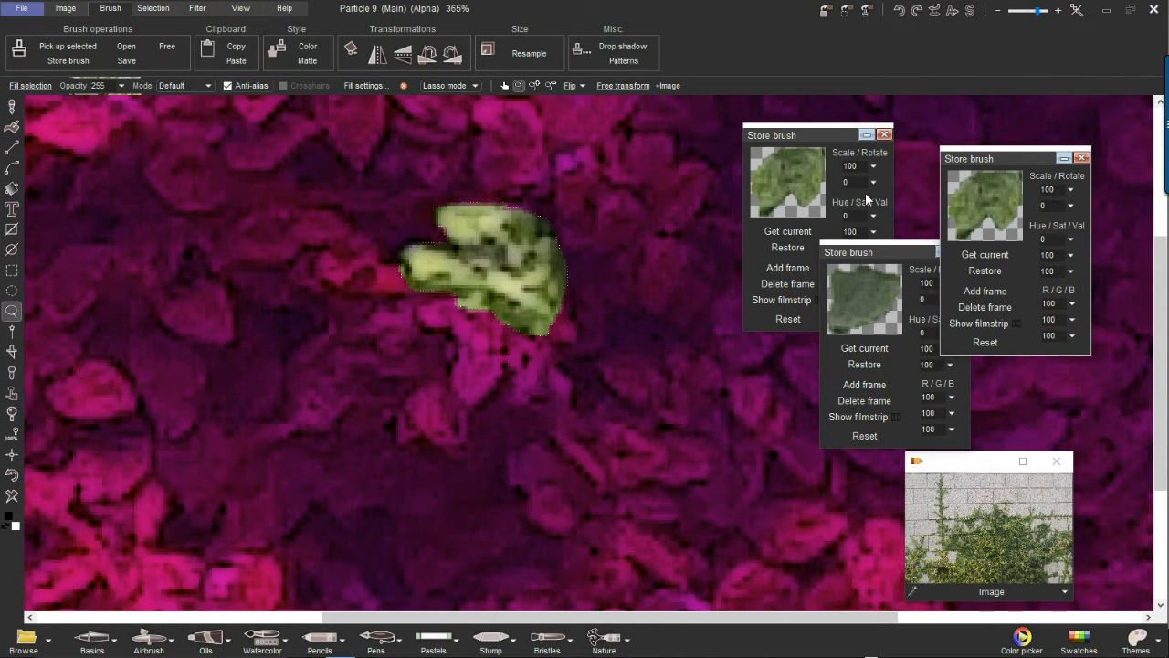
left_click_drag(822, 132, 650, 128)
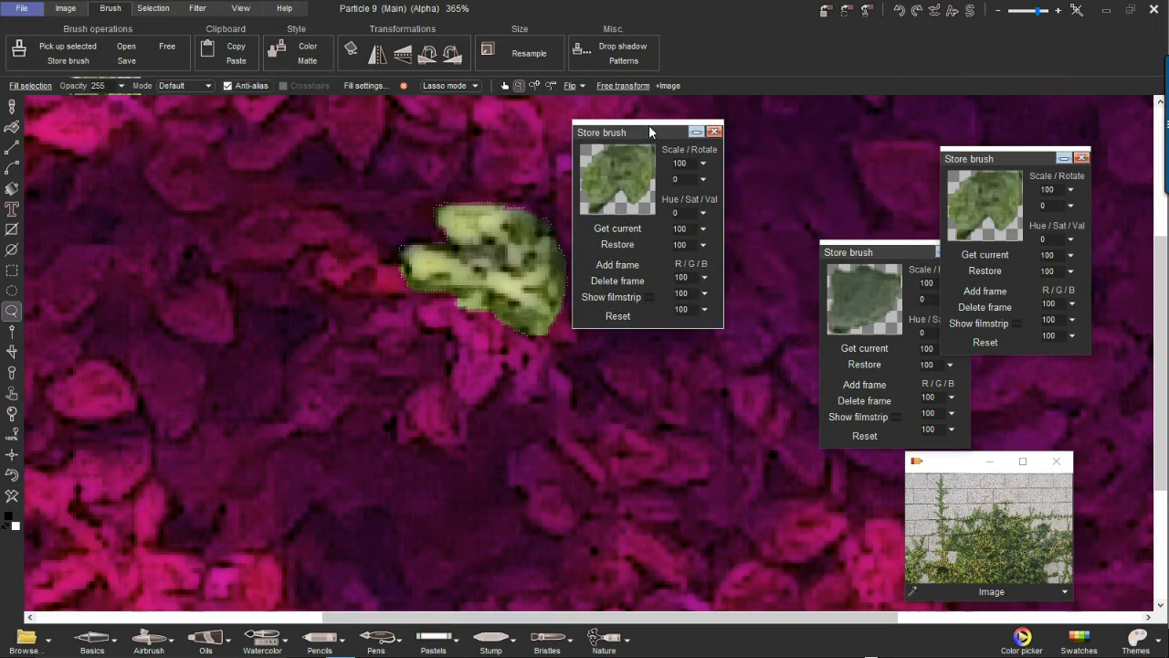
Paint with the stored dark leaf brush inside the bright cluster's selection, then undo the stroke.
left_click(871, 292)
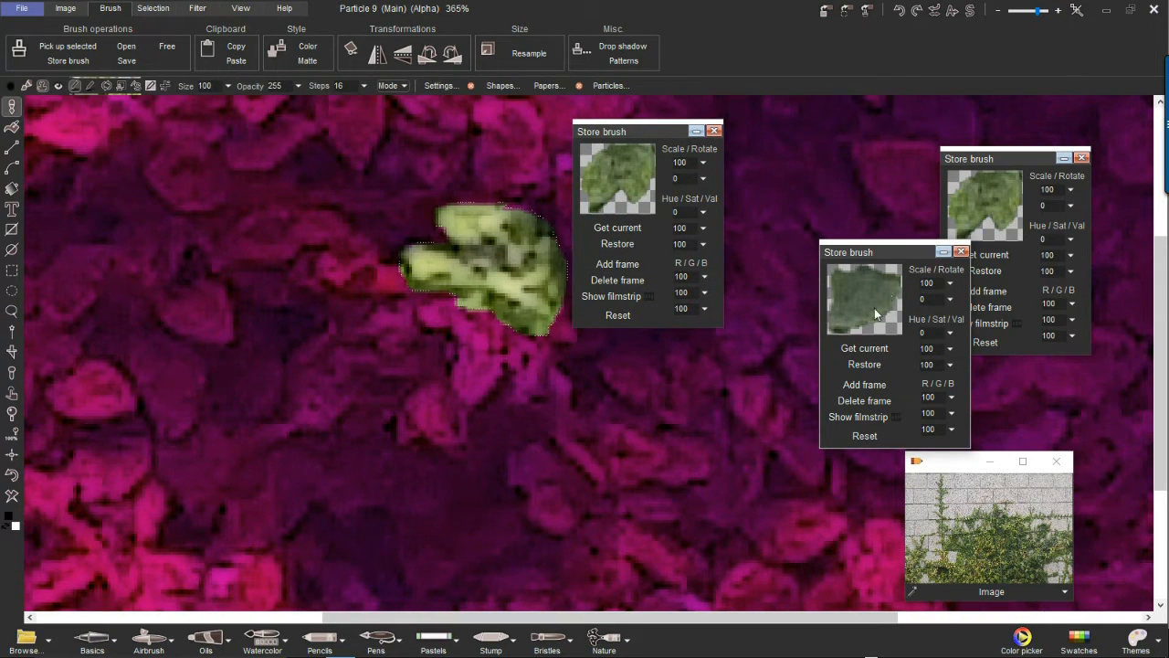
left_click(493, 285)
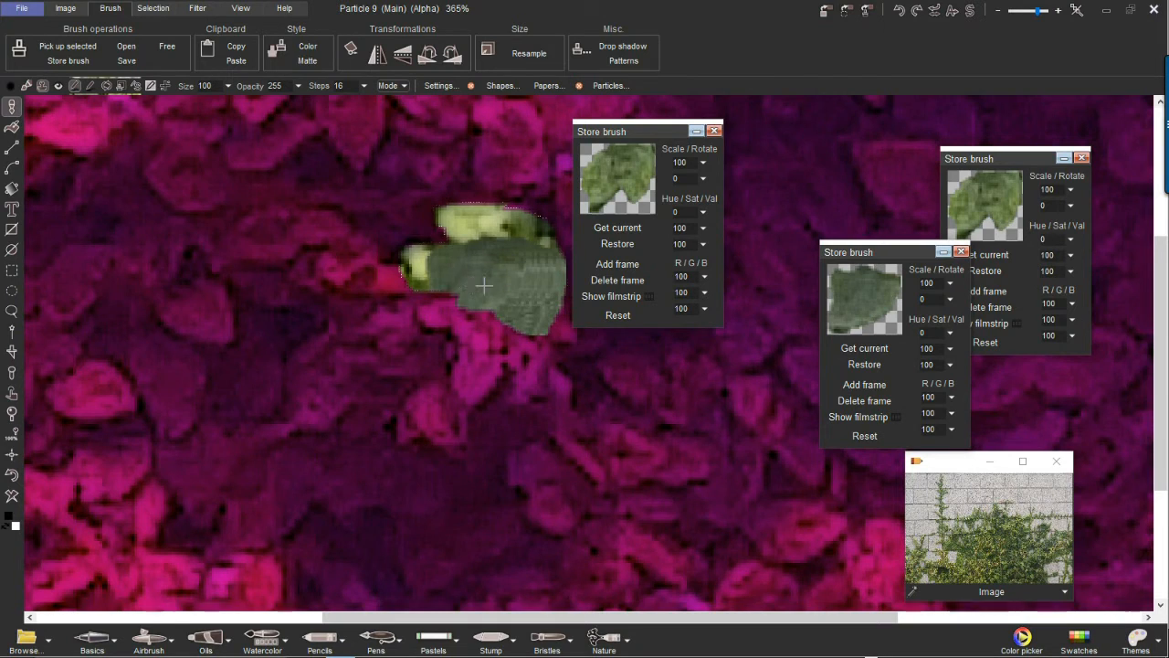
left_click(153, 11)
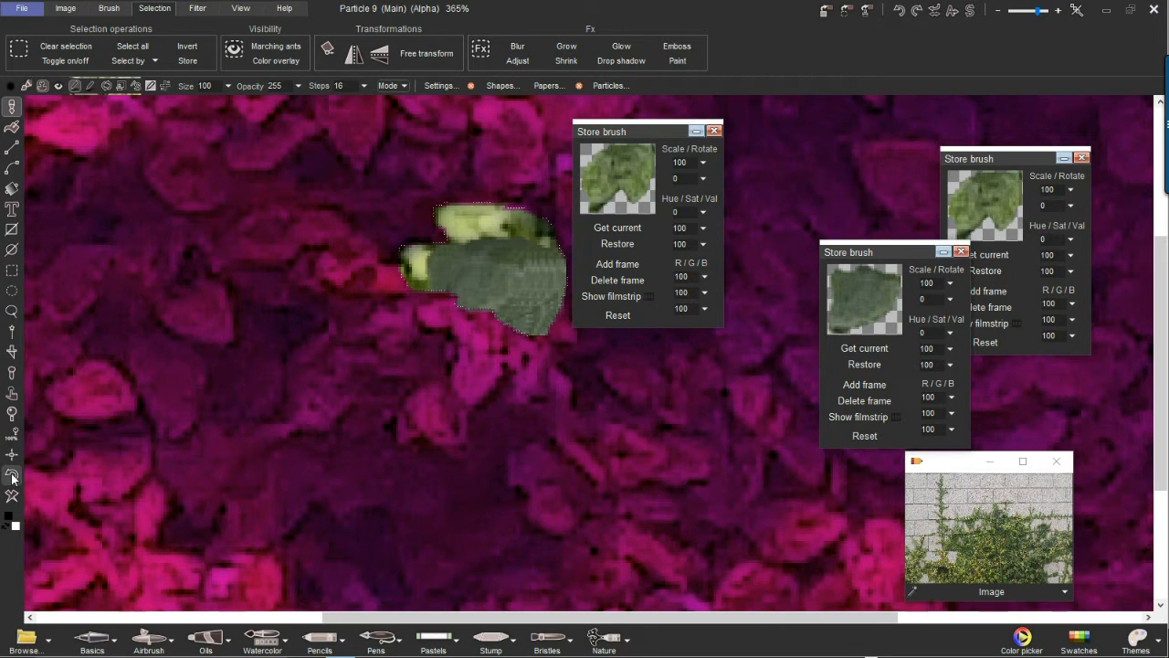
left_click(11, 476)
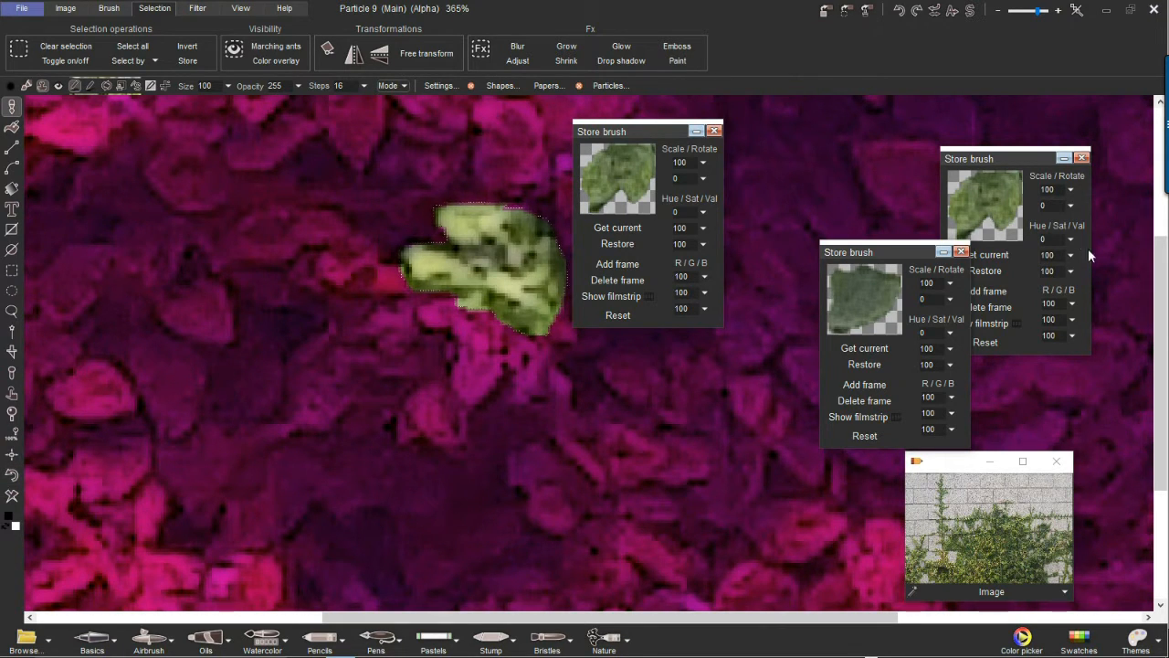
Close the duplicate Store brush window and pick up the selected bright leaf cluster as the current brush.
left_click_drag(645, 130, 748, 111)
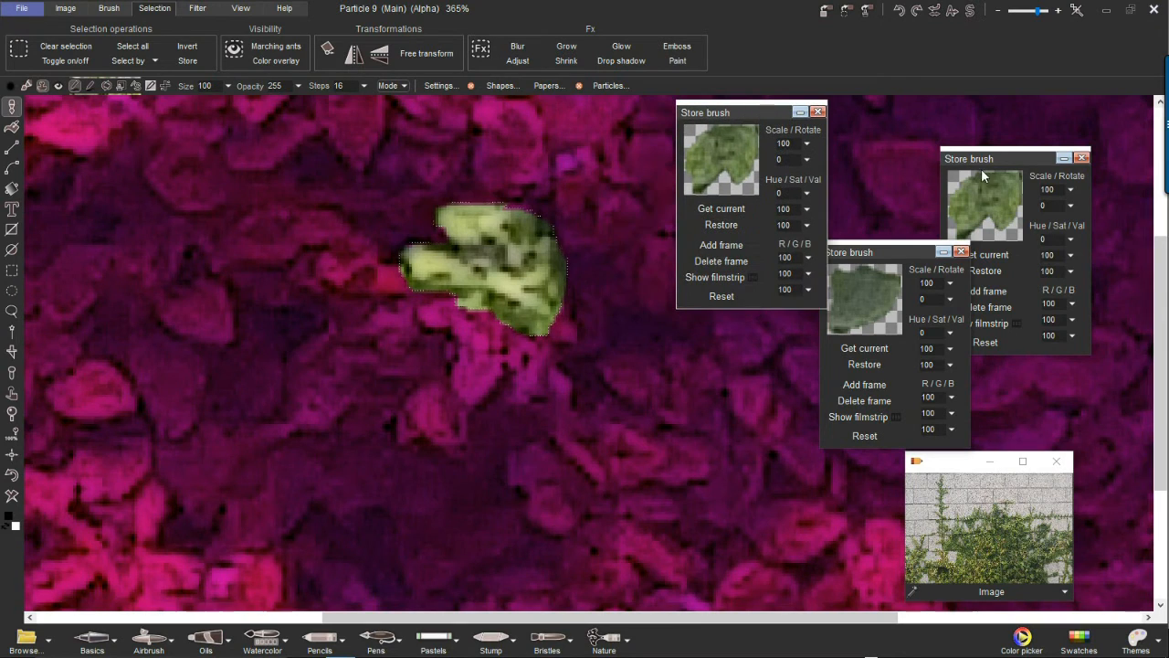
left_click(817, 111)
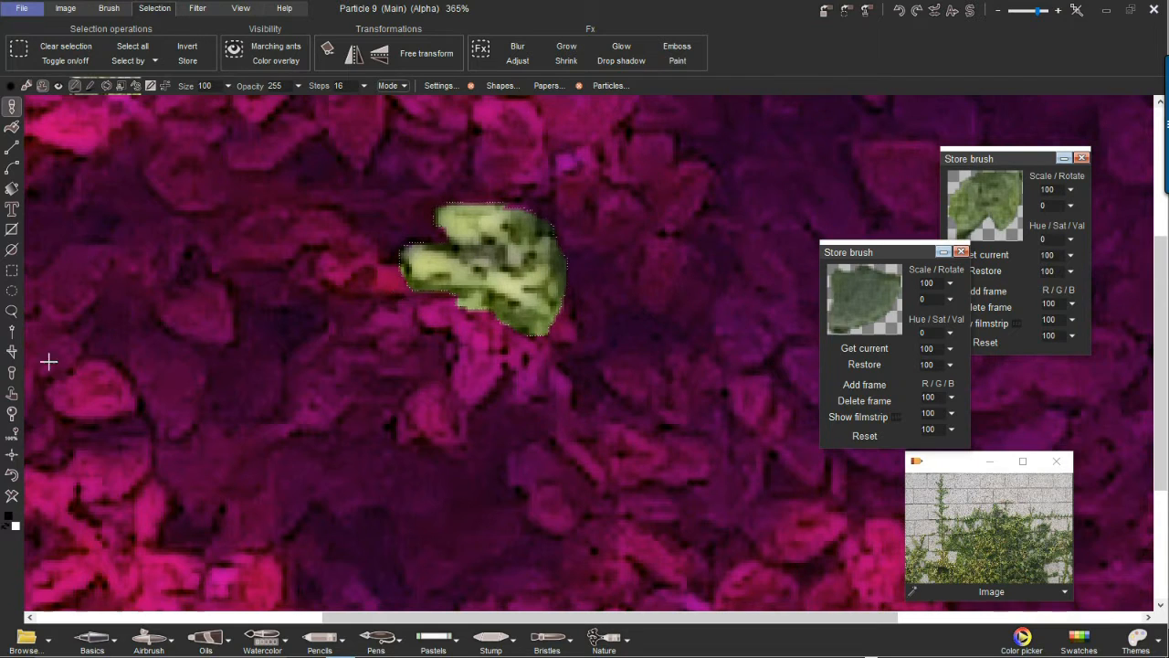
left_click(110, 9)
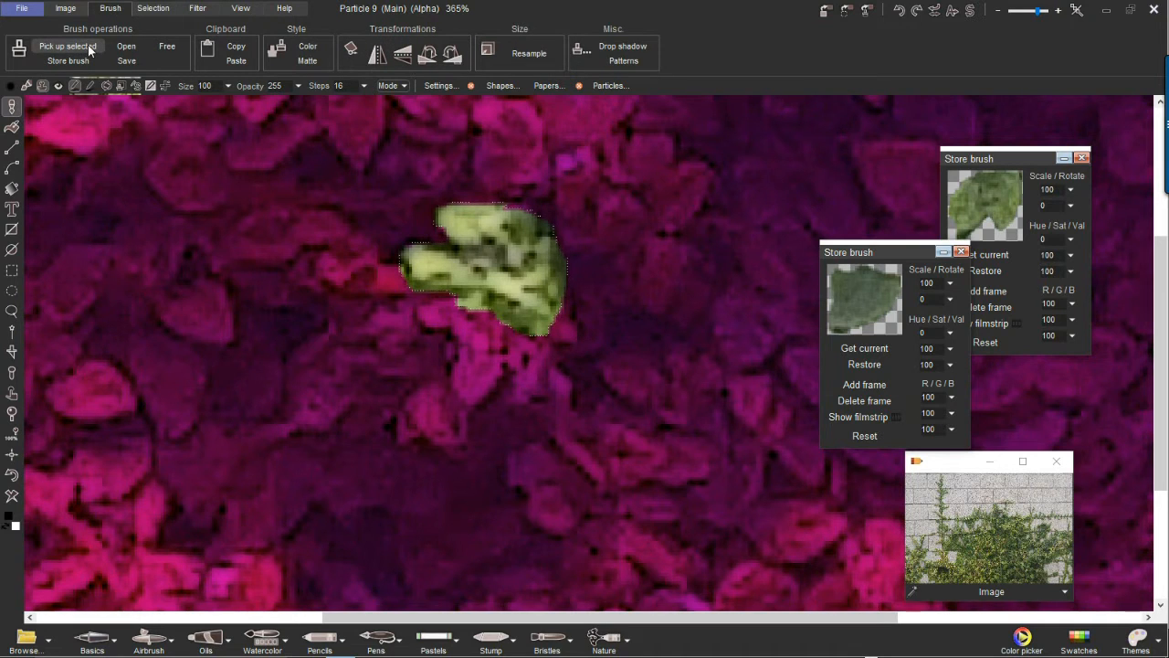
left_click(88, 45)
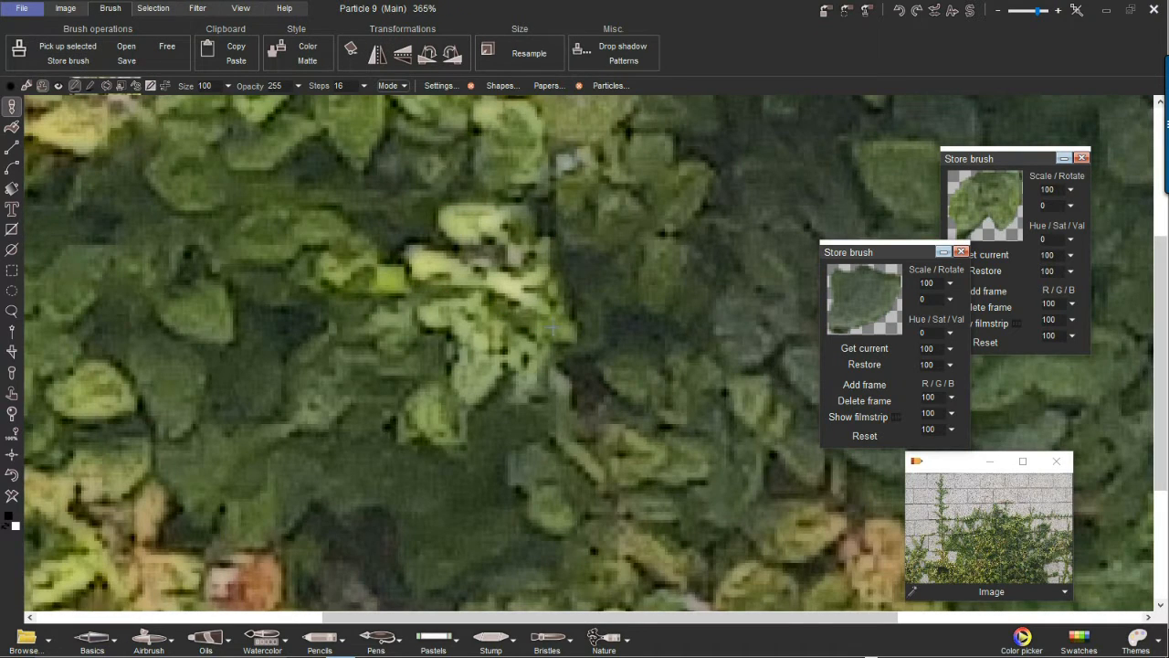
Paint a test stroke with the bright leaf cluster brush and undo it.
mouse_move(645, 327)
left_mouse_down()
mouse_move(588, 251)
mouse_move(612, 266)
mouse_move(622, 295)
mouse_move(584, 332)
left_mouse_up()
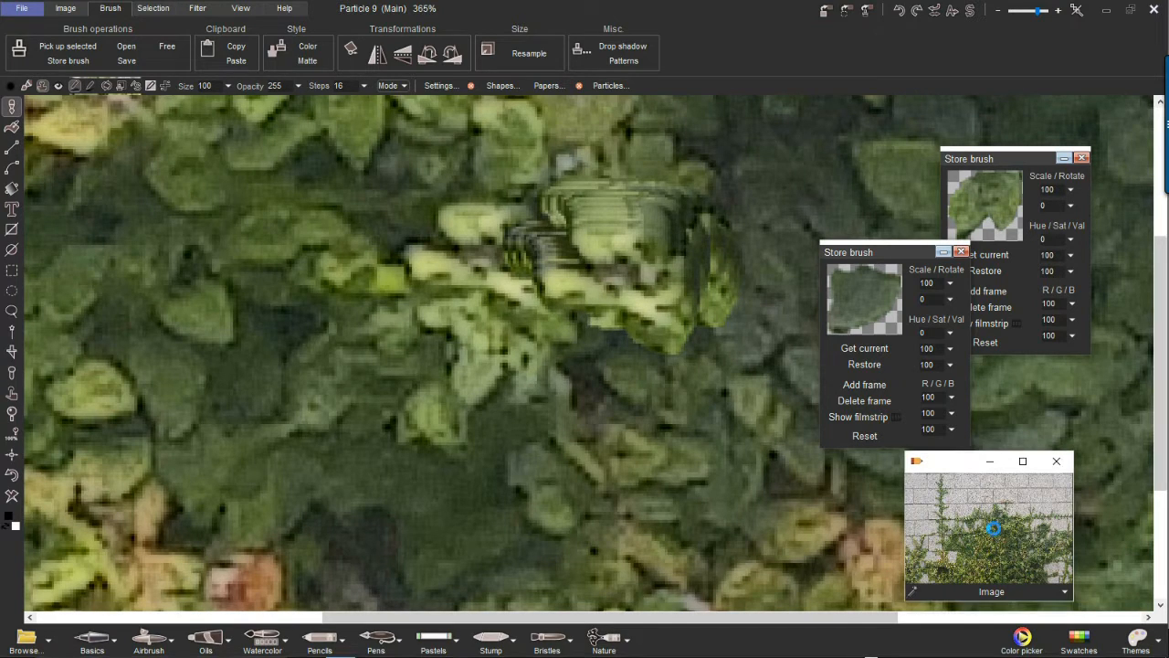
key("ctrl+z")
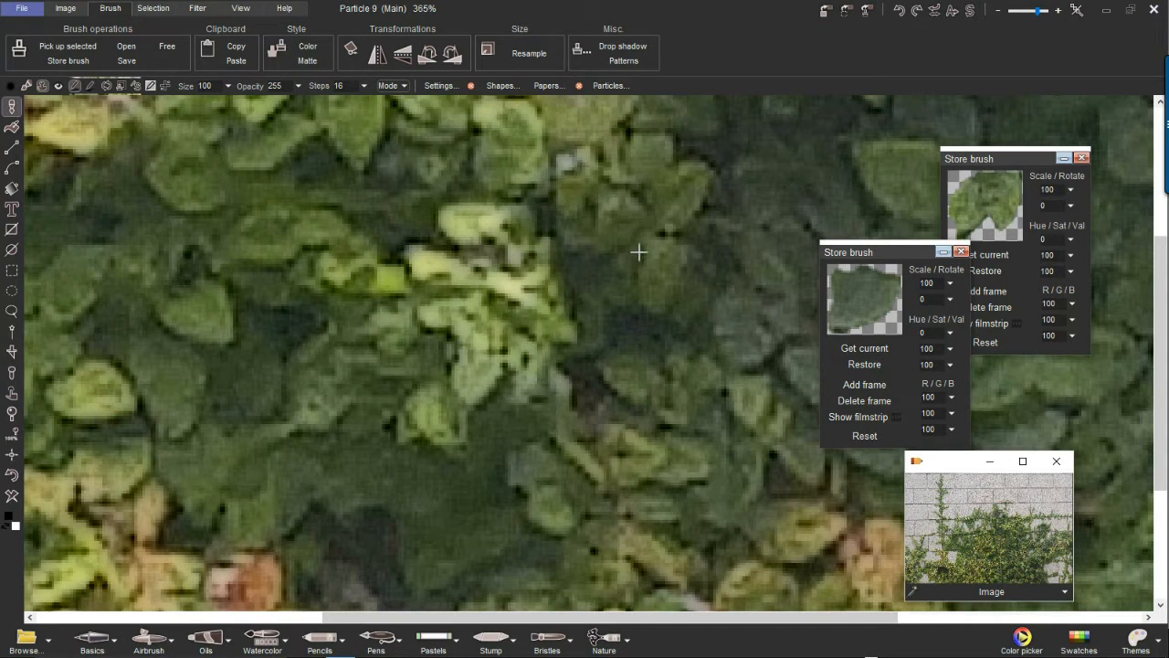
Show the filmstrip in the Store brush window holding the green leaf pair and move the window clear of the bright cluster.
mouse_move(1023, 154)
left_mouse_down()
mouse_move(681, 145)
mouse_move(672, 106)
left_mouse_up()
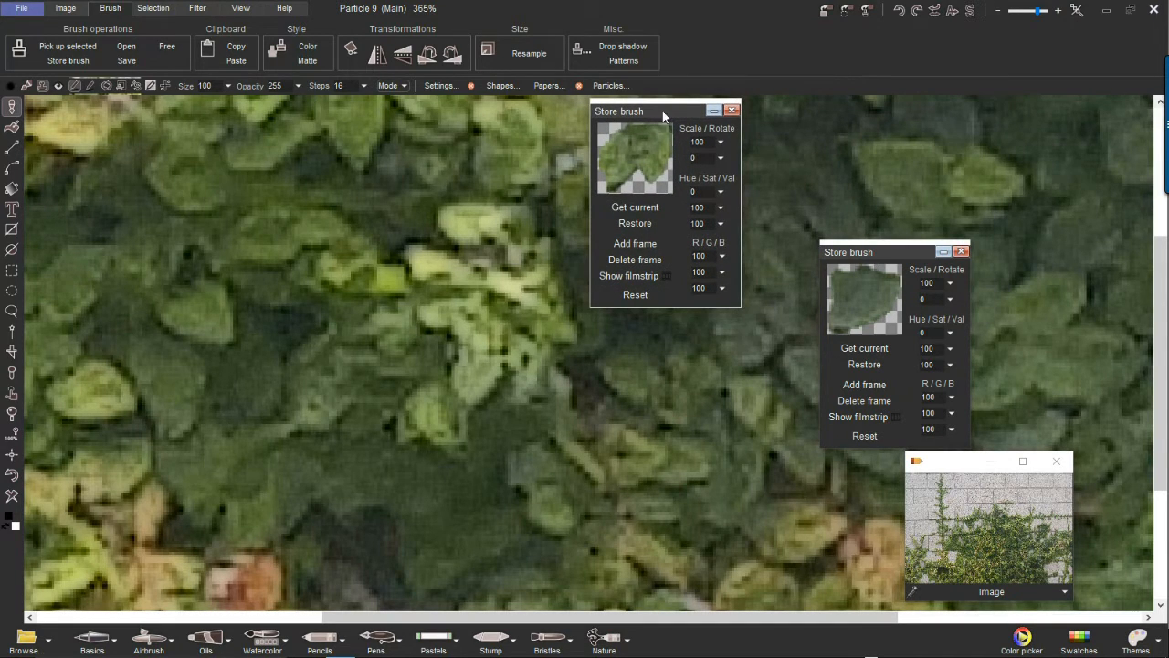
left_click(633, 274)
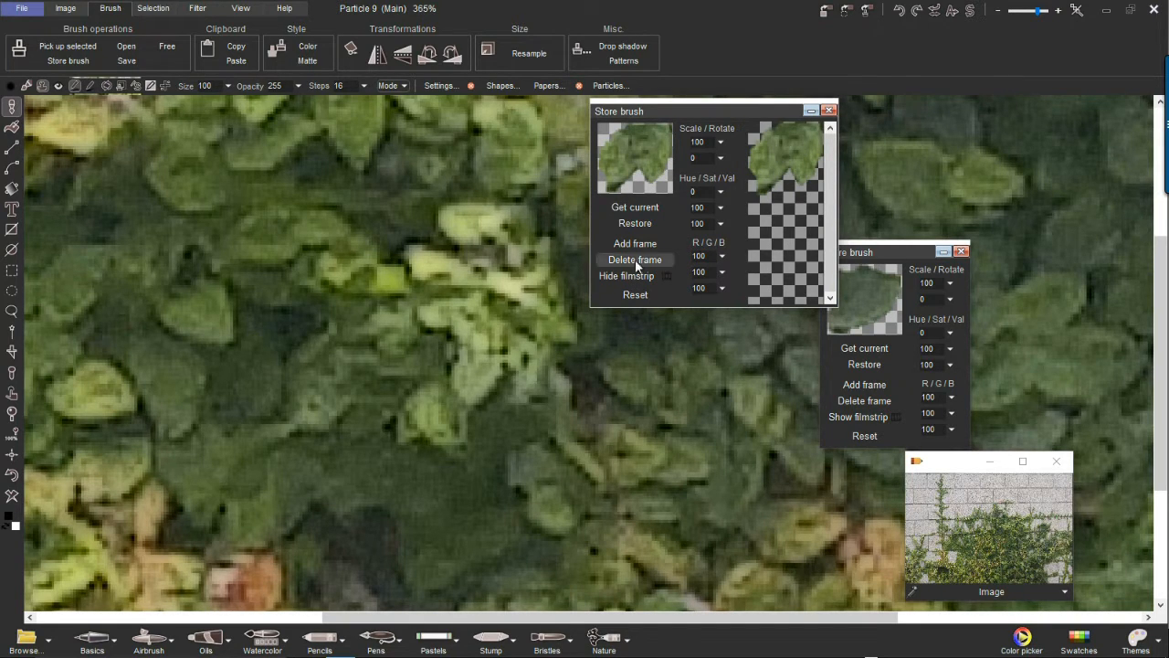
left_click_drag(834, 103, 978, 96)
Paint a test stroke with the bright leaf cluster brush, then add that brush as a frame to the stored green leaf pair.
left_click_drag(459, 262, 383, 252)
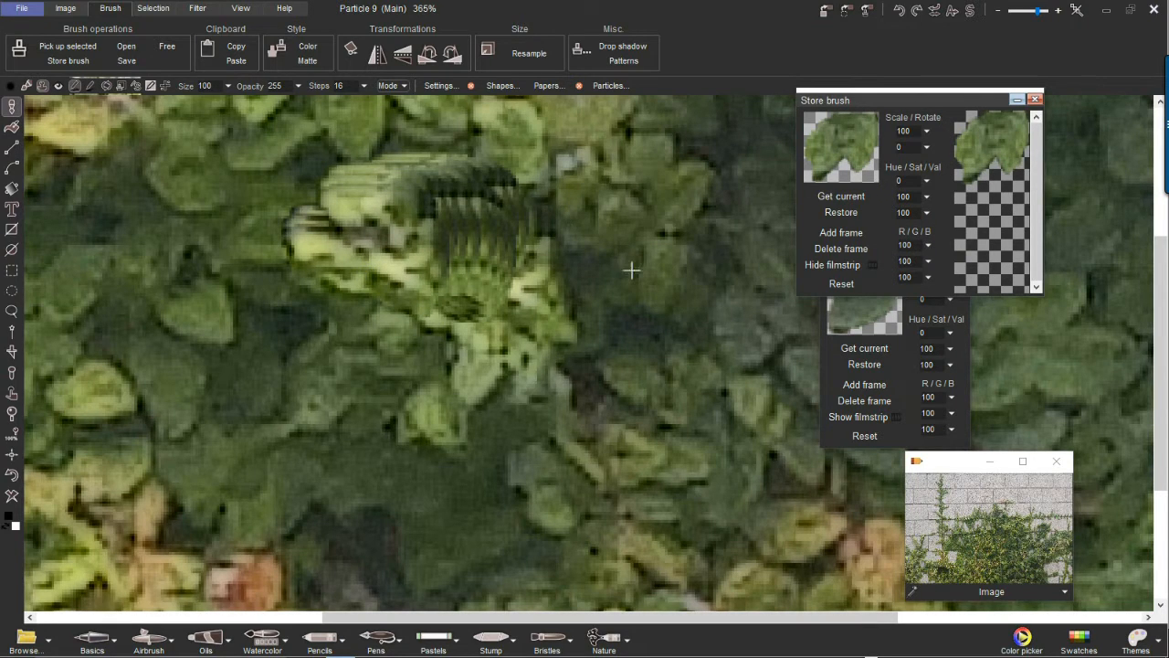
left_click_drag(910, 98, 554, 171)
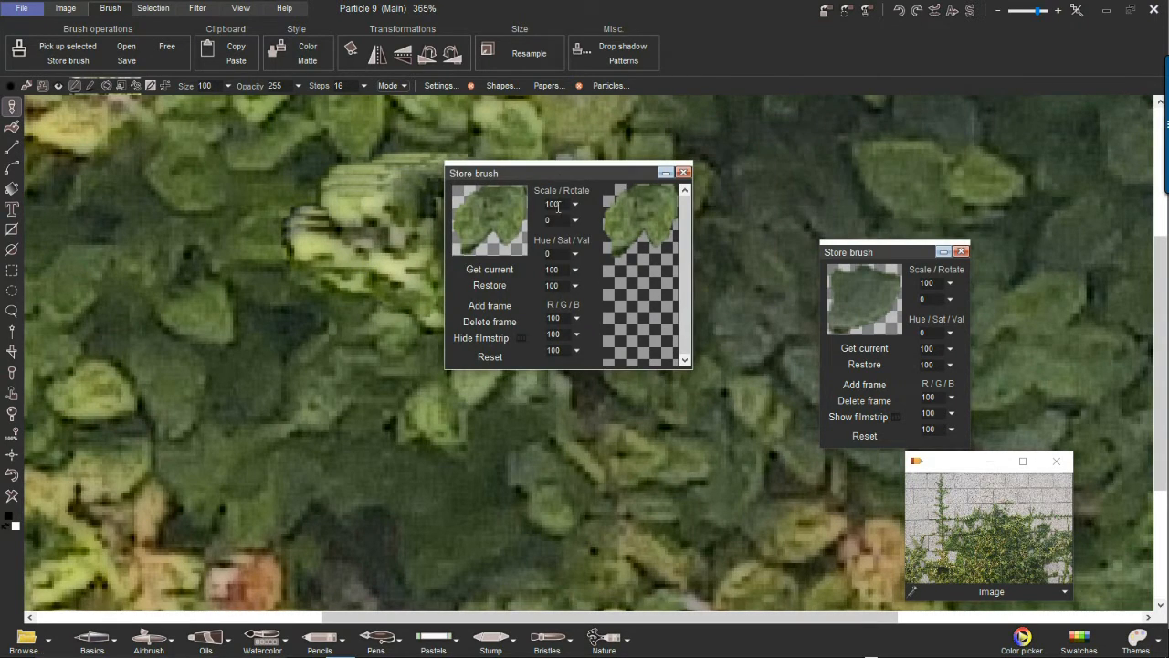
left_click(490, 305)
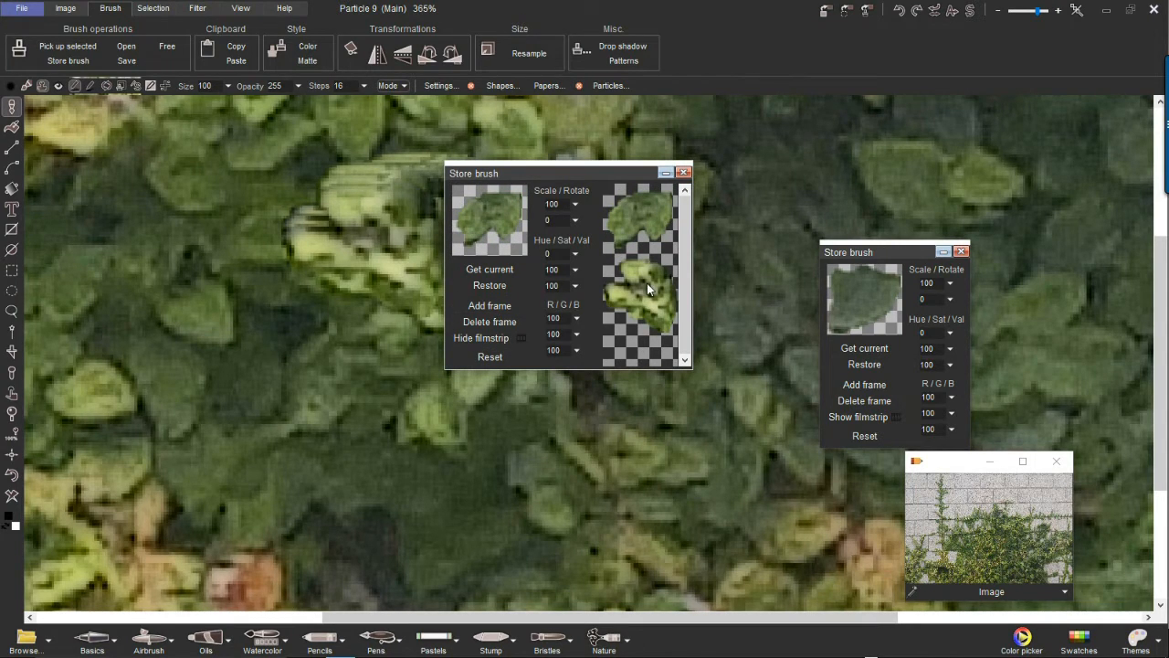
Switch to the stored dark leaf brush and paint a test stroke over the bright cluster stroke.
left_click(867, 293)
left_click_drag(302, 228, 308, 329)
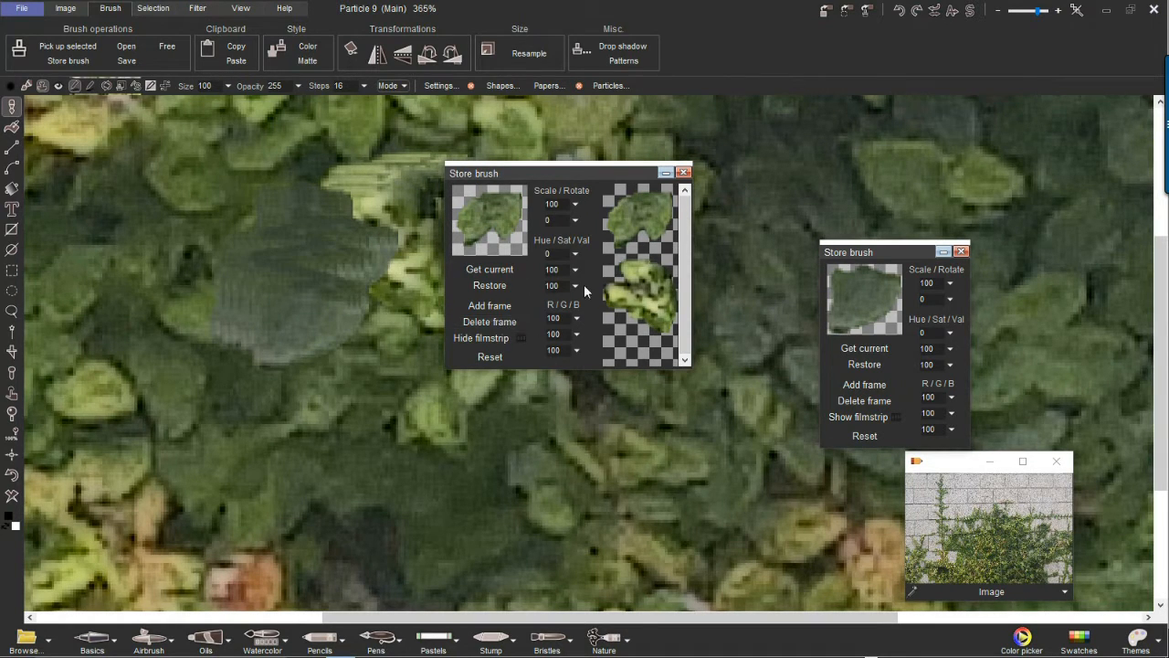
Add the dark leaf brush as a third frame to the stored leaf pair, enlarge its filmstrip window and move it aside.
left_click(488, 308)
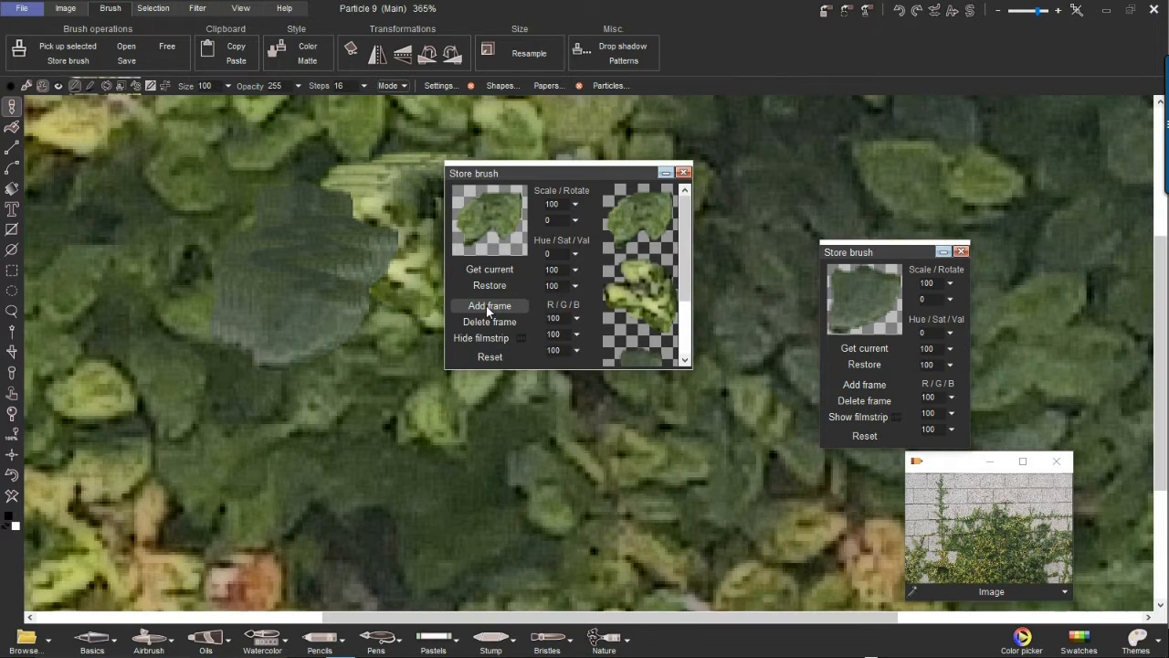
left_click(685, 360)
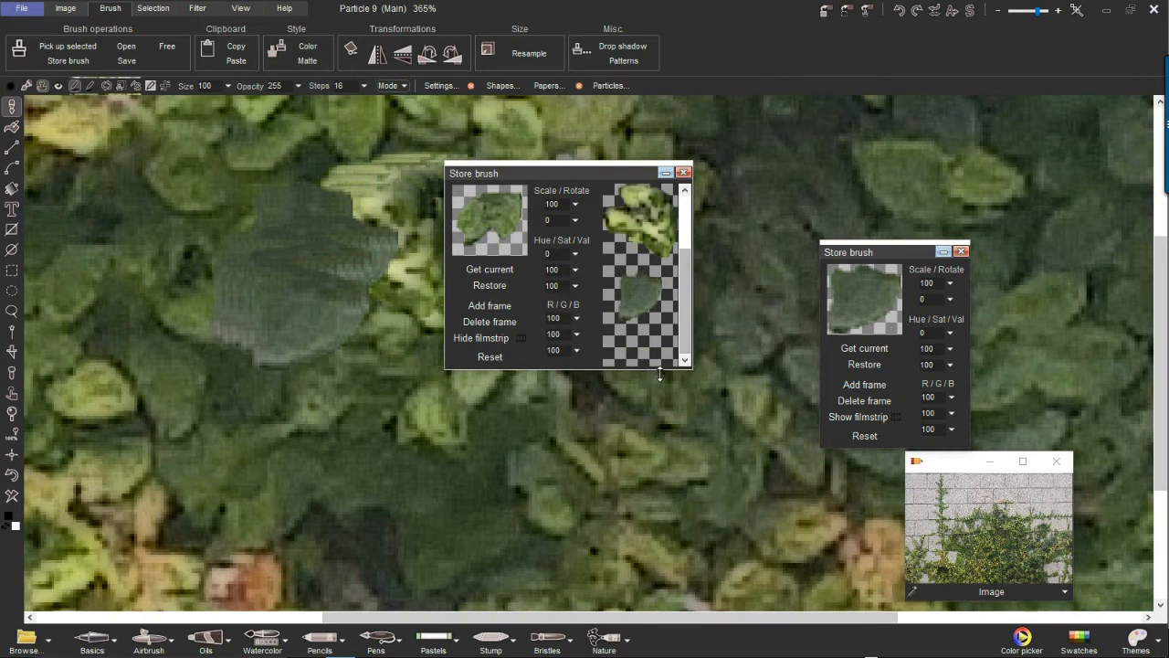
left_click_drag(659, 369, 669, 543)
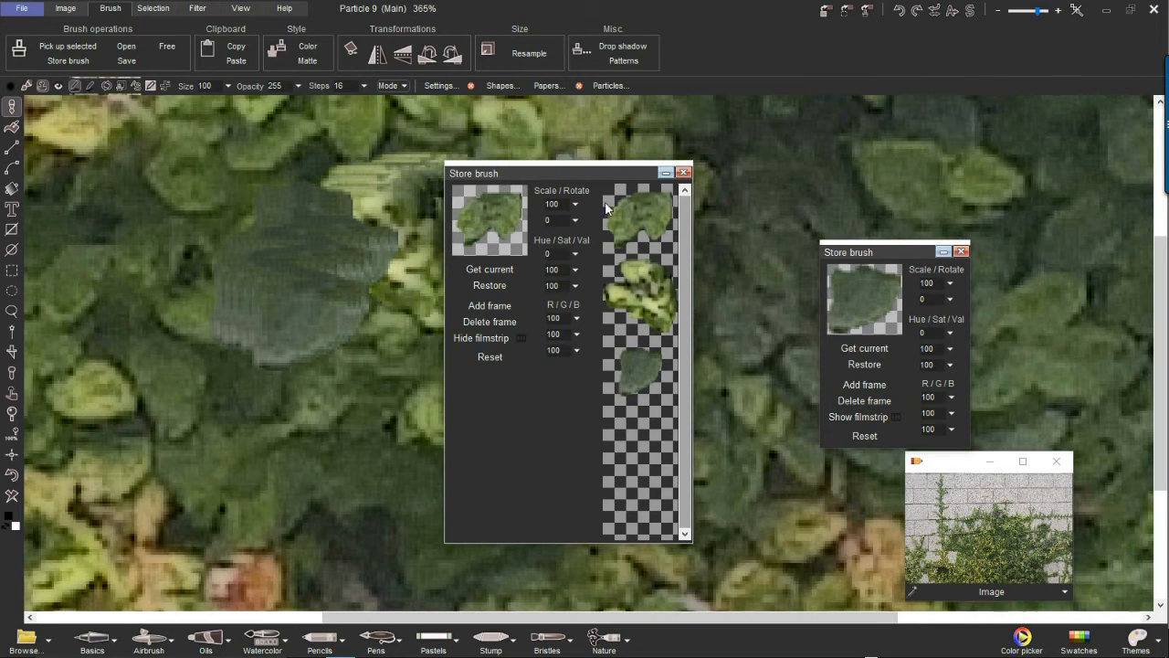
left_click_drag(525, 178, 893, 138)
Paint several broad test strokes over the ivy with the three-frame leaf brush.
mouse_move(708, 164)
left_mouse_down()
mouse_move(620, 234)
mouse_move(530, 243)
mouse_move(463, 268)
mouse_move(438, 334)
mouse_move(381, 351)
mouse_move(405, 412)
mouse_move(519, 447)
mouse_move(699, 424)
mouse_move(648, 362)
mouse_move(509, 439)
mouse_move(405, 397)
mouse_move(266, 273)
mouse_move(236, 264)
left_mouse_up()
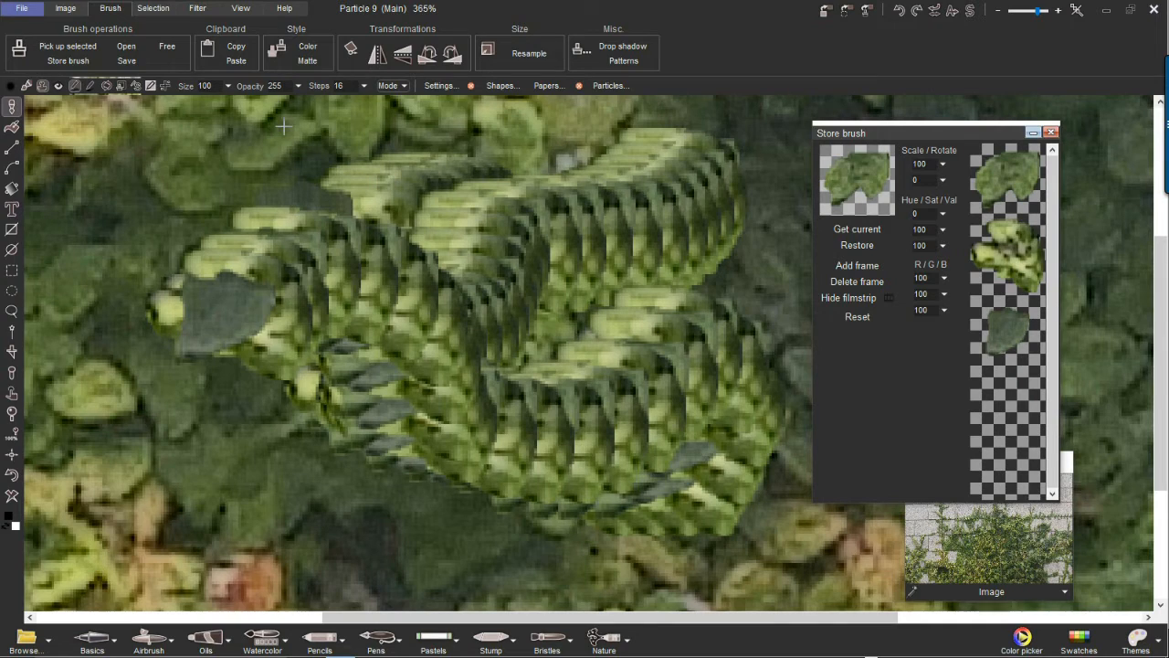
mouse_move(257, 215)
left_mouse_down()
mouse_move(273, 183)
mouse_move(307, 175)
mouse_move(448, 216)
mouse_move(541, 194)
left_mouse_up()
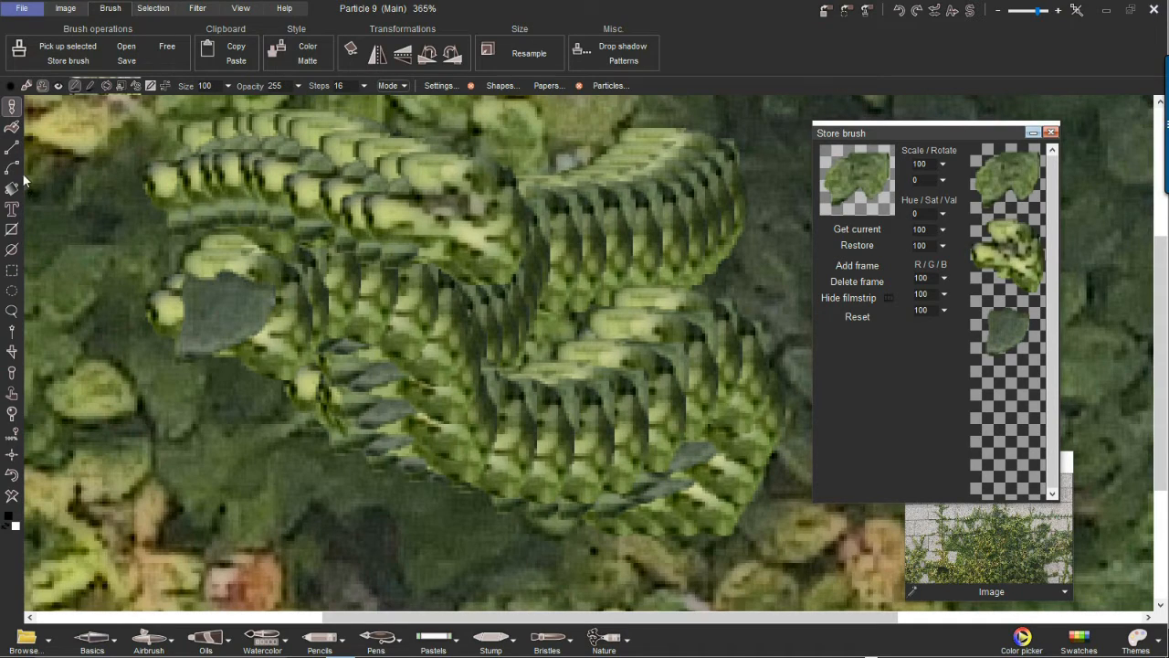
mouse_move(285, 338)
left_mouse_down()
mouse_move(420, 457)
mouse_move(721, 365)
mouse_move(497, 399)
left_mouse_up()
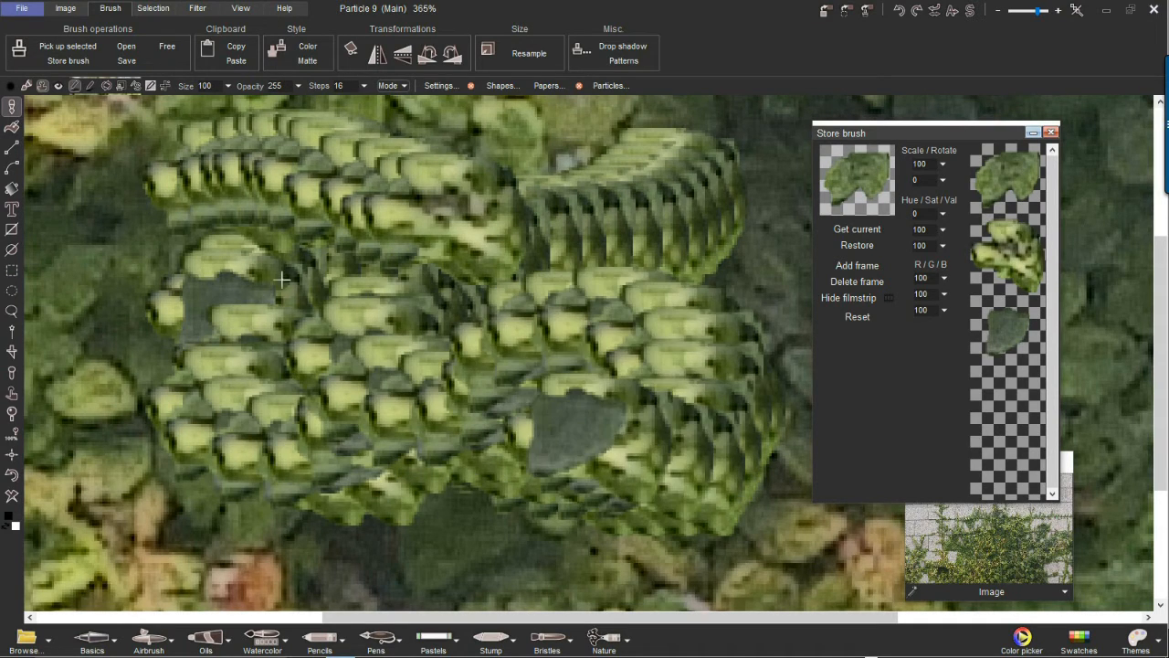
Set the brush Steps to 72, paint a test stroke with the three-frame brush and clear all test strokes.
left_click(362, 85)
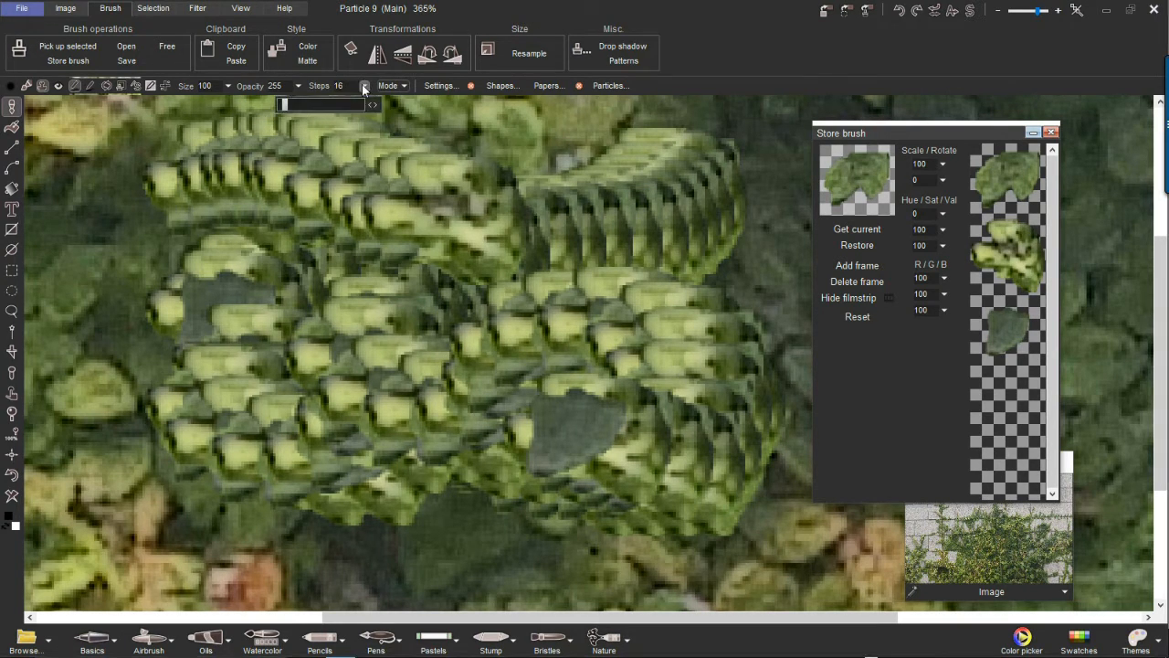
left_click_drag(317, 107, 303, 108)
mouse_move(512, 278)
left_mouse_down()
mouse_move(429, 285)
mouse_move(413, 449)
mouse_move(398, 458)
left_mouse_up()
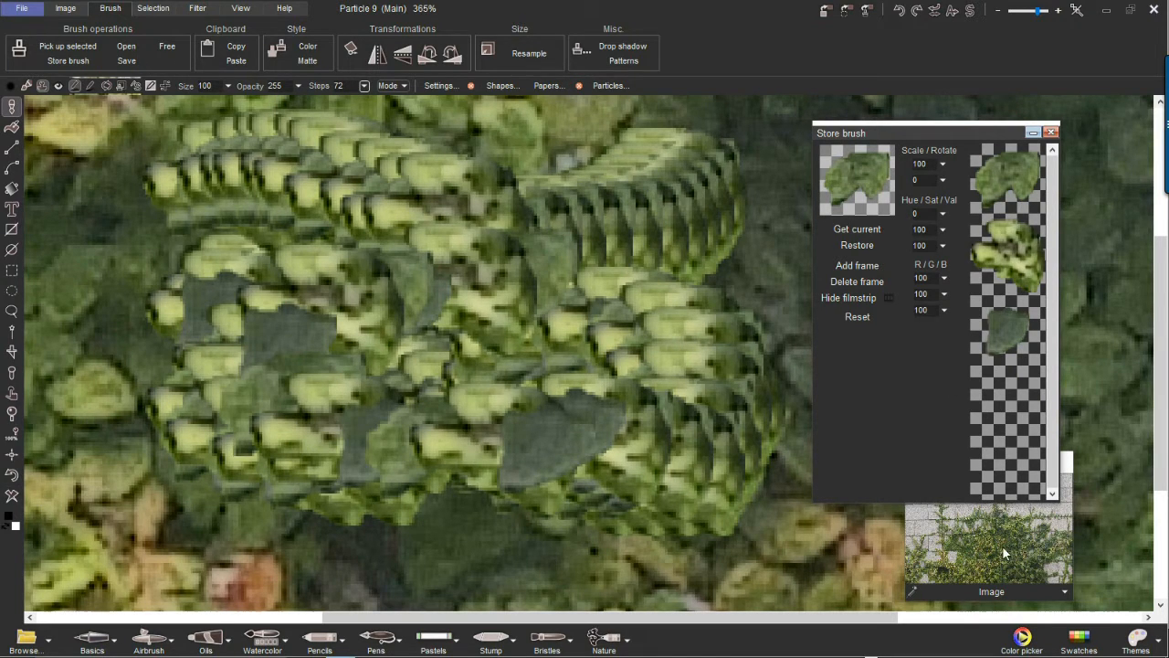
key("ctrl+z")
Paint many crossing strokes of spaced leaves over the ivy and onto the bare wall with the three-frame brush.
mouse_move(678, 260)
left_mouse_down()
mouse_move(621, 274)
mouse_move(496, 359)
left_mouse_up()
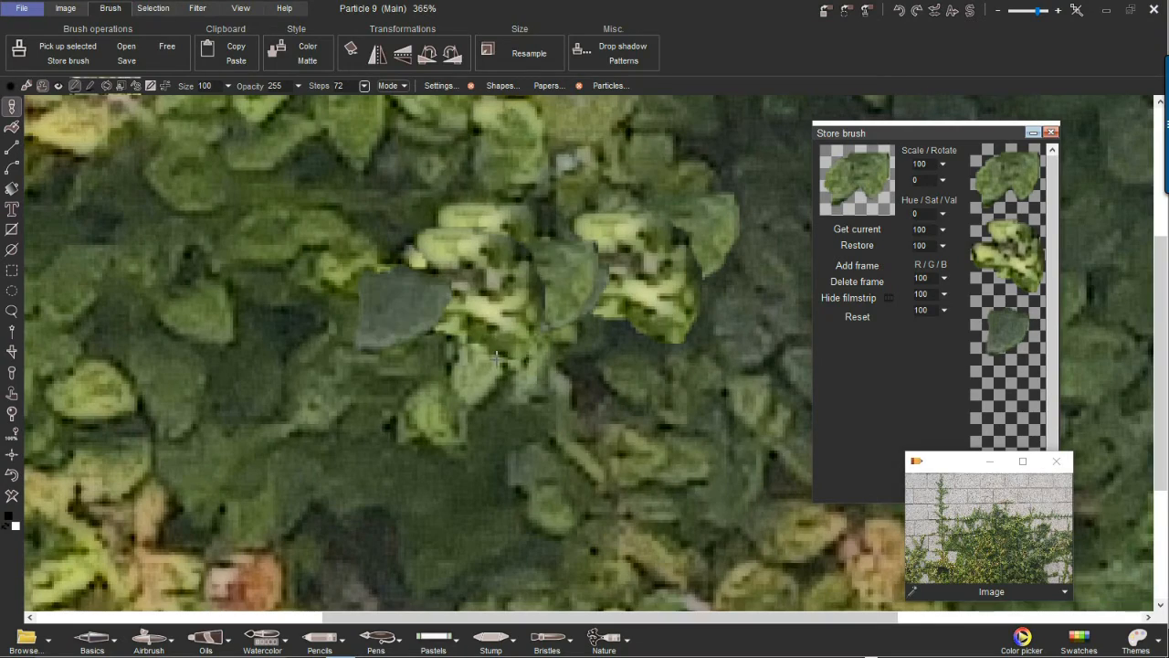
left_click_drag(445, 296, 456, 447)
left_click_drag(404, 222, 529, 456)
left_click_drag(343, 205, 675, 516)
left_click_drag(394, 271, 746, 345)
left_click_drag(330, 328, 233, 481)
left_click_drag(464, 380, 296, 316)
left_click_drag(476, 303, 598, 564)
left_click_drag(402, 274, 457, 484)
left_click_drag(434, 247, 341, 515)
left_click_drag(368, 319, 156, 185)
left_click_drag(488, 417, 196, 240)
mouse_move(483, 490)
left_mouse_down()
mouse_move(493, 407)
mouse_move(599, 165)
left_mouse_up()
mouse_move(517, 219)
left_mouse_down()
mouse_move(485, 227)
mouse_move(391, 503)
mouse_move(401, 484)
mouse_move(343, 128)
left_mouse_up()
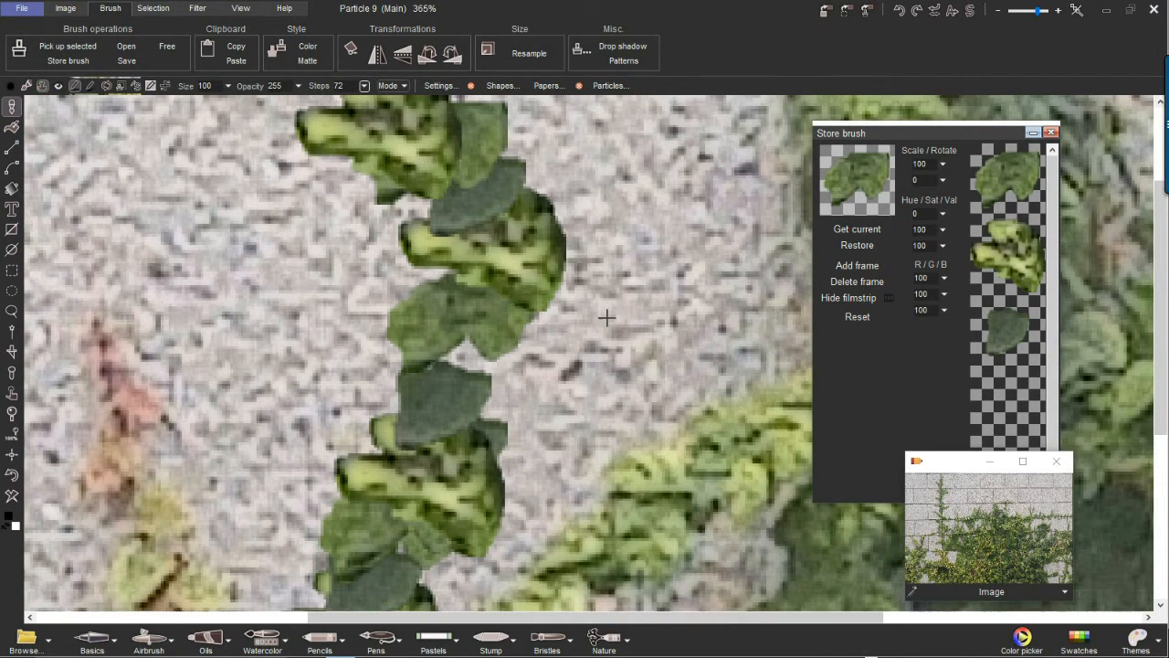
Paint several hanging leaf strands on the bare wall blocks above the ivy with the three-frame brush.
scroll(589, 312, "down", 5)
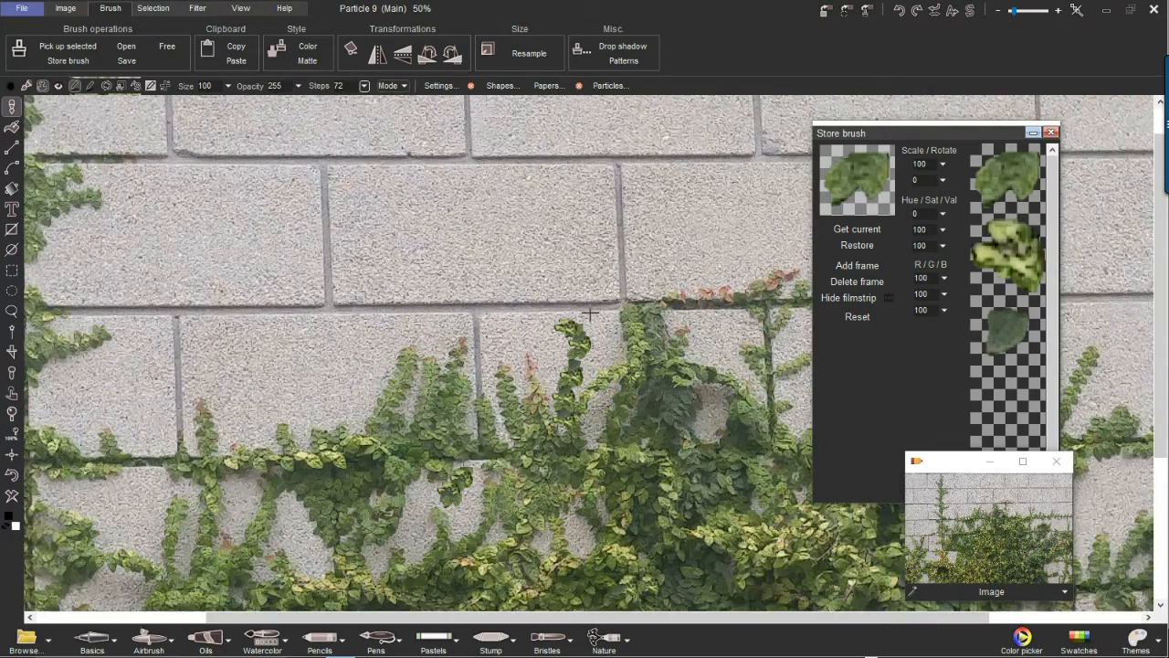
mouse_move(367, 310)
left_mouse_down()
mouse_move(329, 233)
mouse_move(338, 146)
left_mouse_up()
left_click_drag(390, 226, 399, 390)
scroll(398, 390, "up", 3)
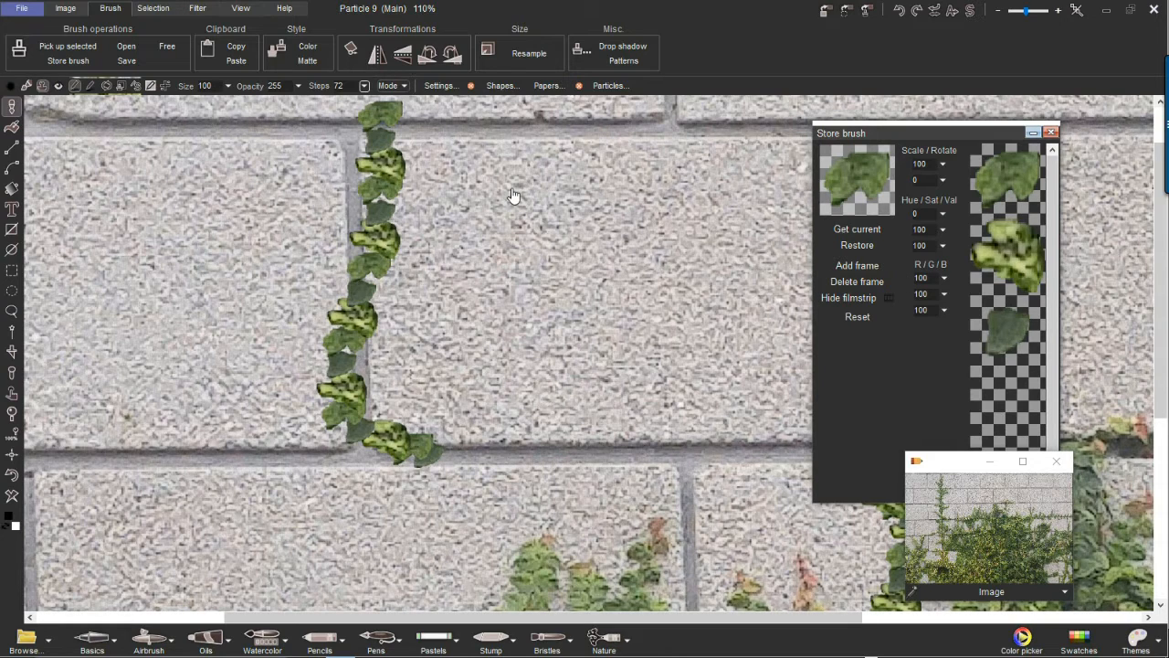
mouse_move(488, 190)
left_mouse_down()
mouse_move(475, 427)
mouse_move(518, 425)
left_mouse_up()
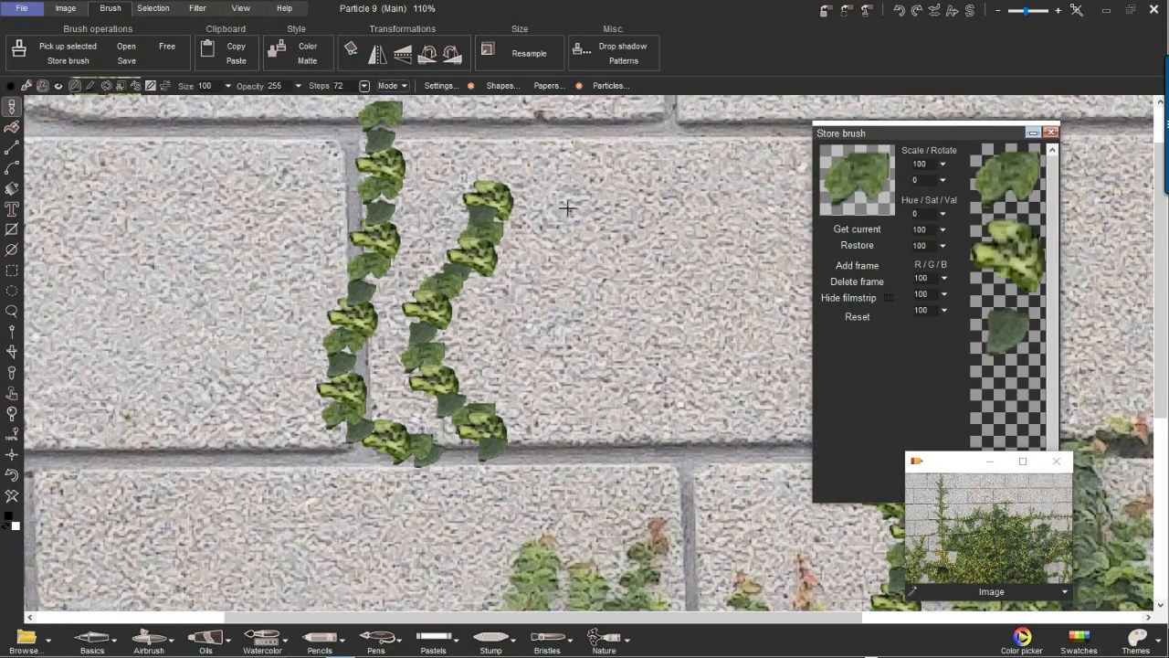
scroll(381, 289, "up", 3)
scroll(380, 295, "down", 1)
mouse_move(525, 164)
left_mouse_down()
mouse_move(458, 260)
mouse_move(453, 317)
left_mouse_up()
Hide the filmstrip of the three-frame brush, minimize its window, and move both Store brush windows clear of the painting area.
mouse_move(932, 131)
left_mouse_down()
mouse_move(907, 121)
mouse_move(755, 166)
mouse_move(303, 235)
mouse_move(583, 201)
left_mouse_up()
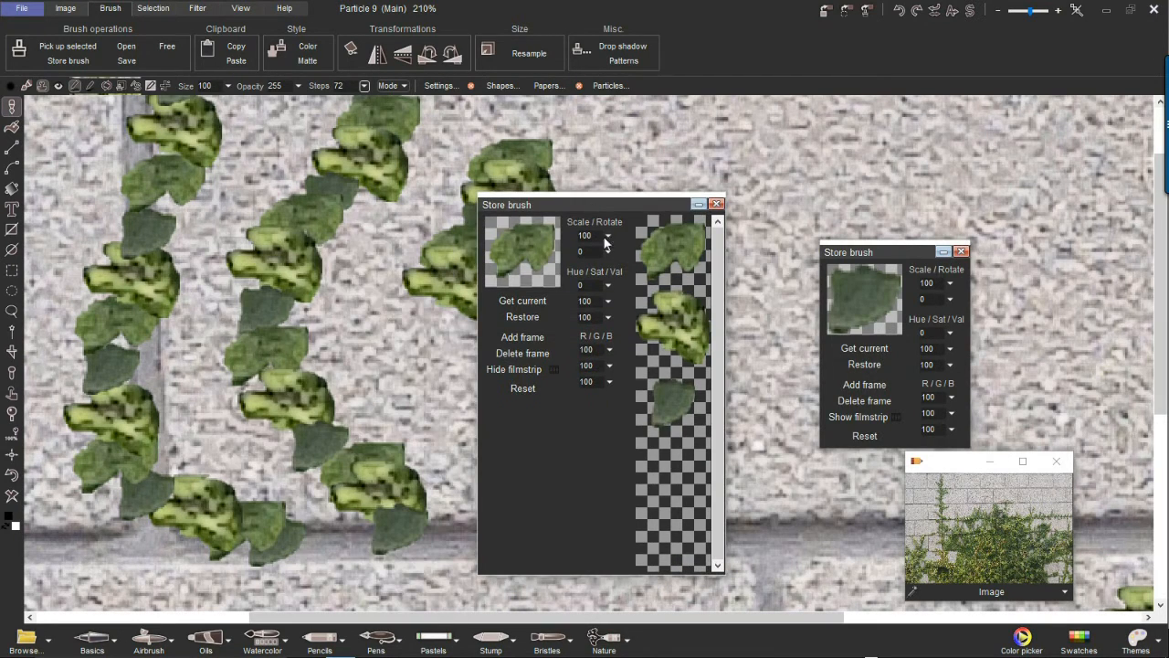
left_click(527, 369)
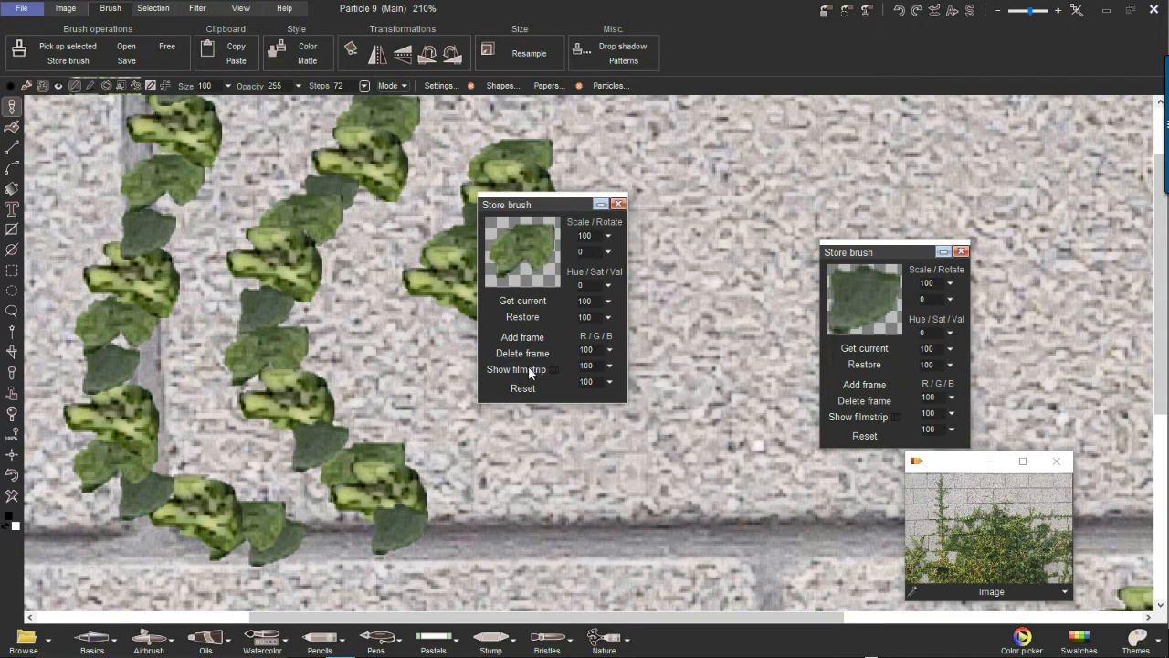
left_click(601, 205)
mouse_move(849, 27)
left_mouse_down()
mouse_move(907, 49)
mouse_move(1086, 72)
left_mouse_up()
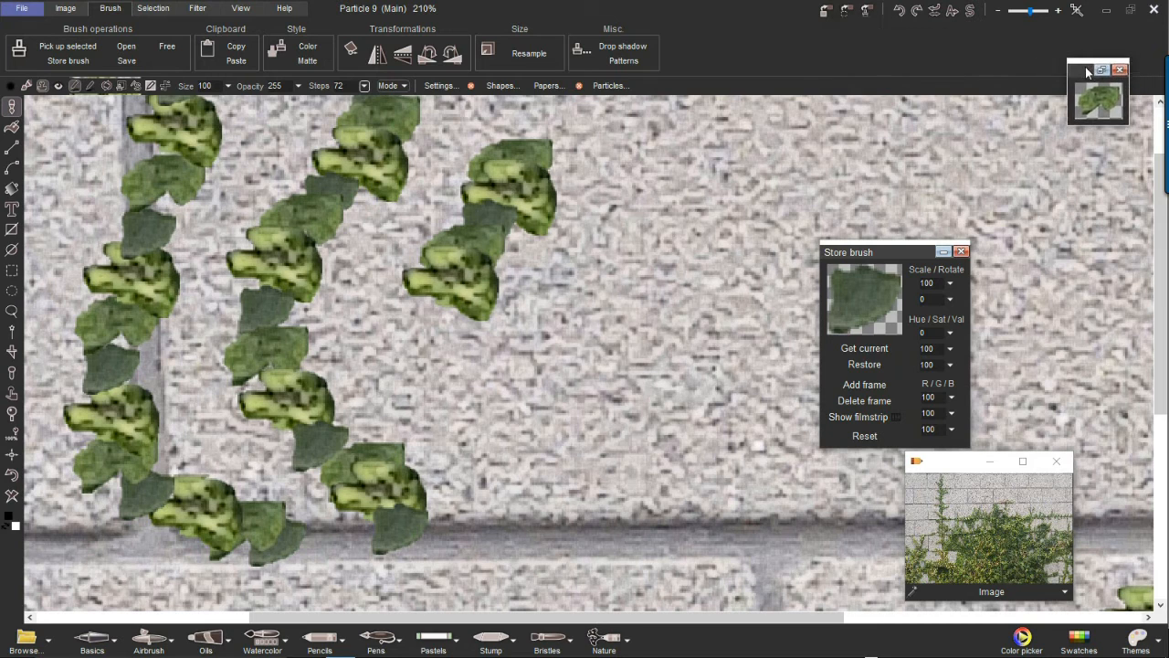
mouse_move(911, 255)
left_mouse_down()
mouse_move(957, 42)
mouse_move(980, 63)
mouse_move(942, 65)
left_mouse_up()
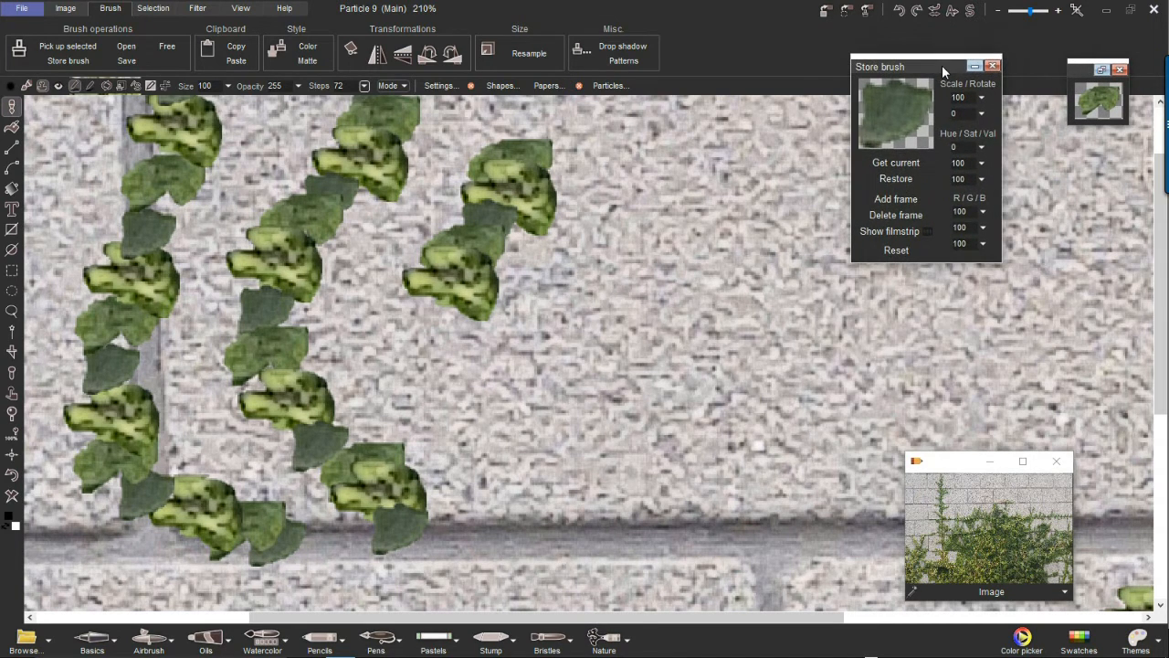
Switch to the stored dark leaf brush, set its Steps to 176, clear the test strokes and paint a trail of separate leaves.
left_click(895, 105)
mouse_move(699, 203)
left_mouse_down()
mouse_move(656, 294)
mouse_move(585, 399)
mouse_move(674, 428)
left_mouse_up()
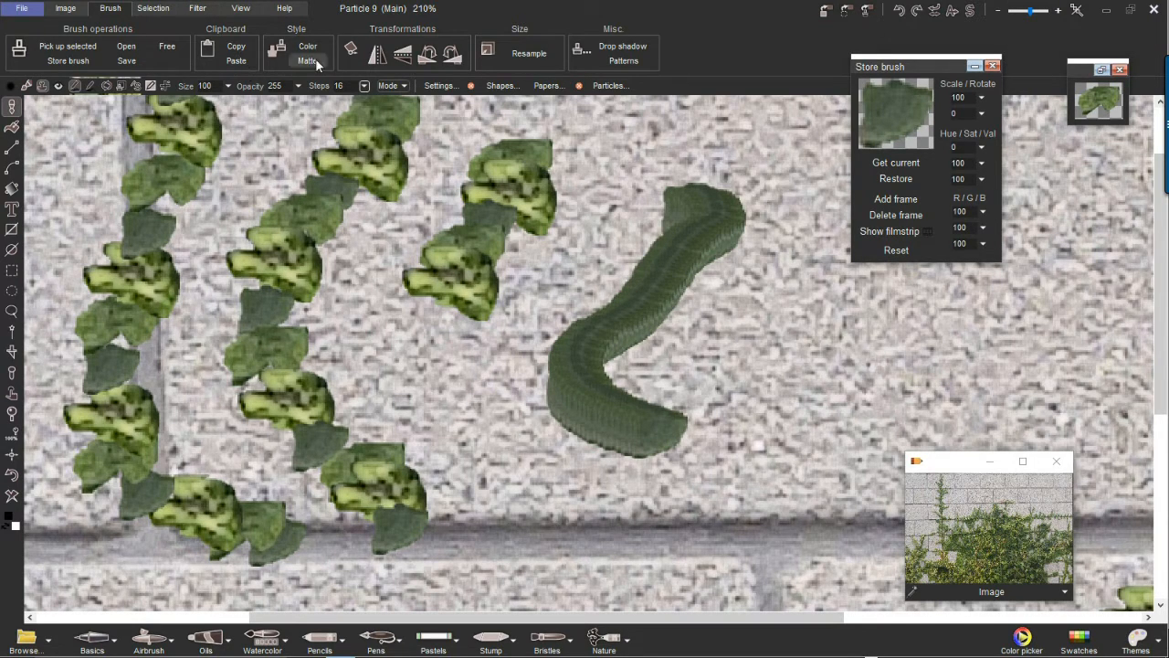
left_click(364, 85)
left_click_drag(284, 105, 324, 105)
mouse_move(833, 323)
left_mouse_down()
mouse_move(668, 392)
mouse_move(426, 397)
left_mouse_up()
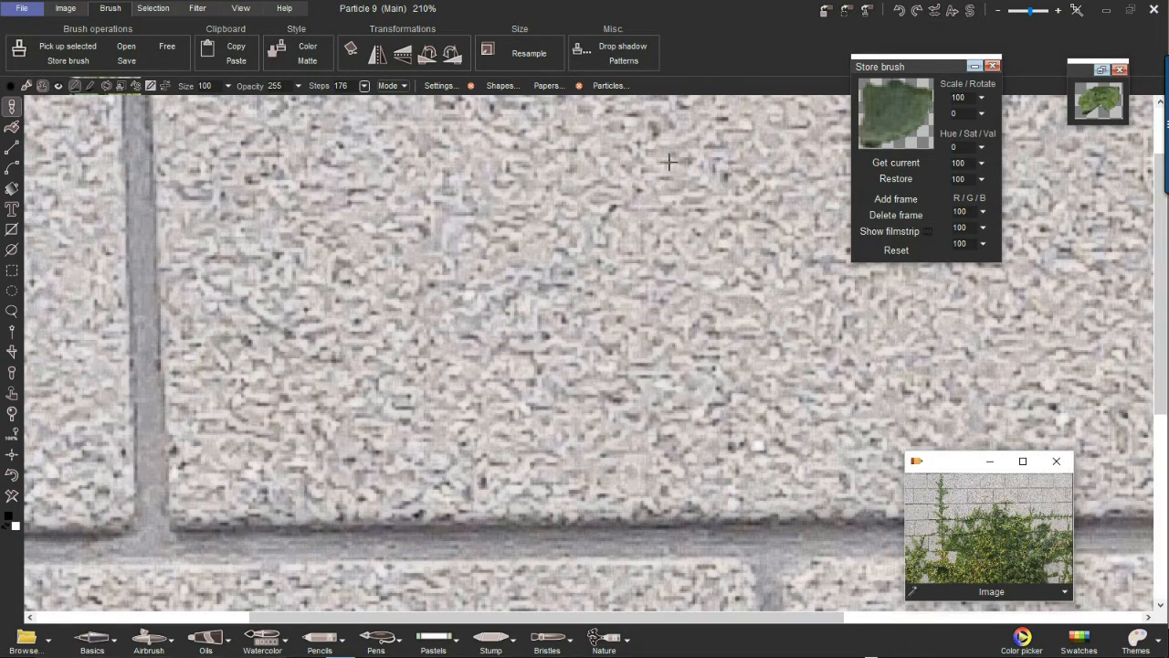
mouse_move(668, 154)
left_mouse_down()
mouse_move(529, 233)
mouse_move(128, 331)
left_mouse_up()
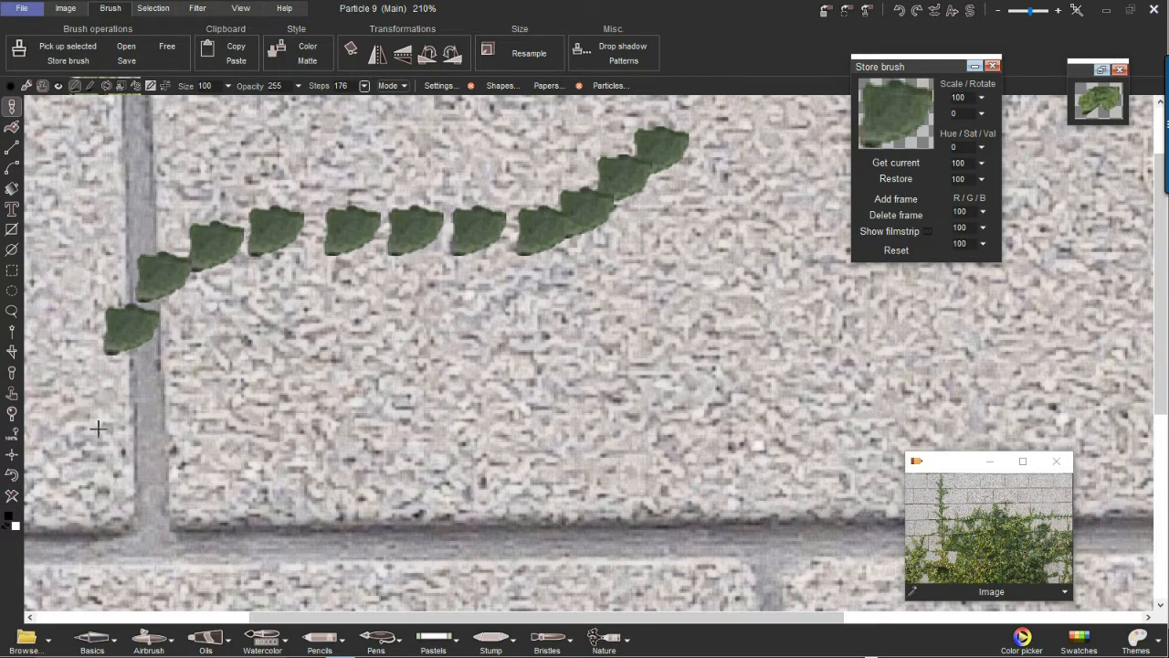
left_click_drag(98, 428, 99, 439)
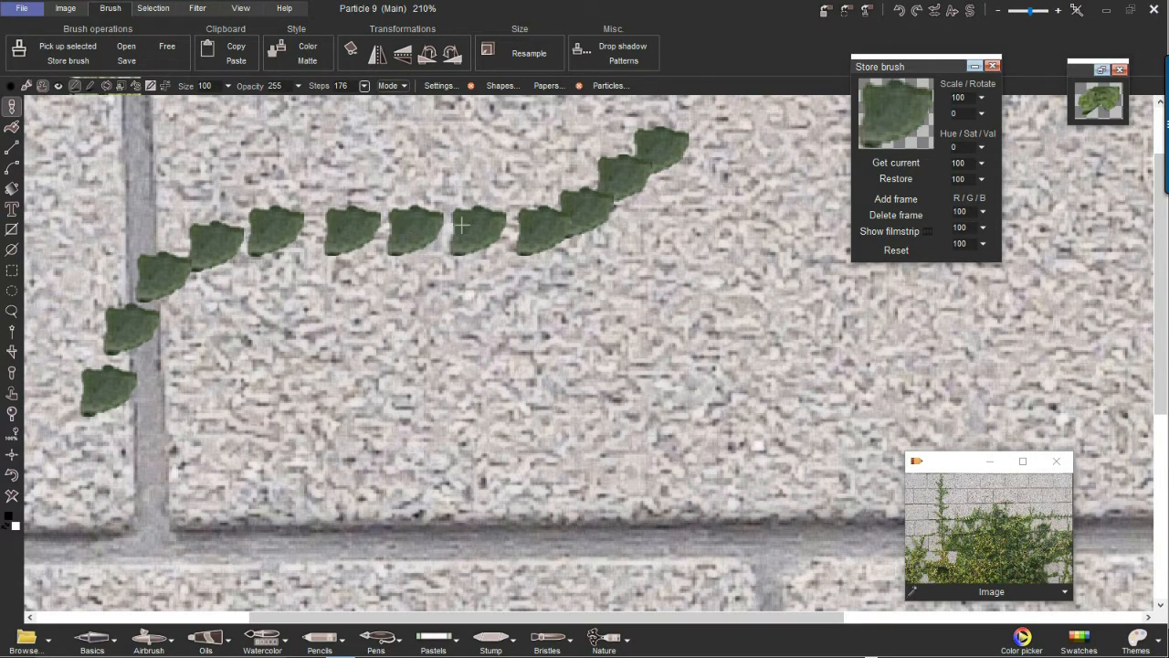
Move the dark leaf's Store brush window aside and open the brush's FX settings next to it.
mouse_move(941, 63)
left_mouse_down()
mouse_move(1009, 152)
mouse_move(1059, 164)
left_mouse_up()
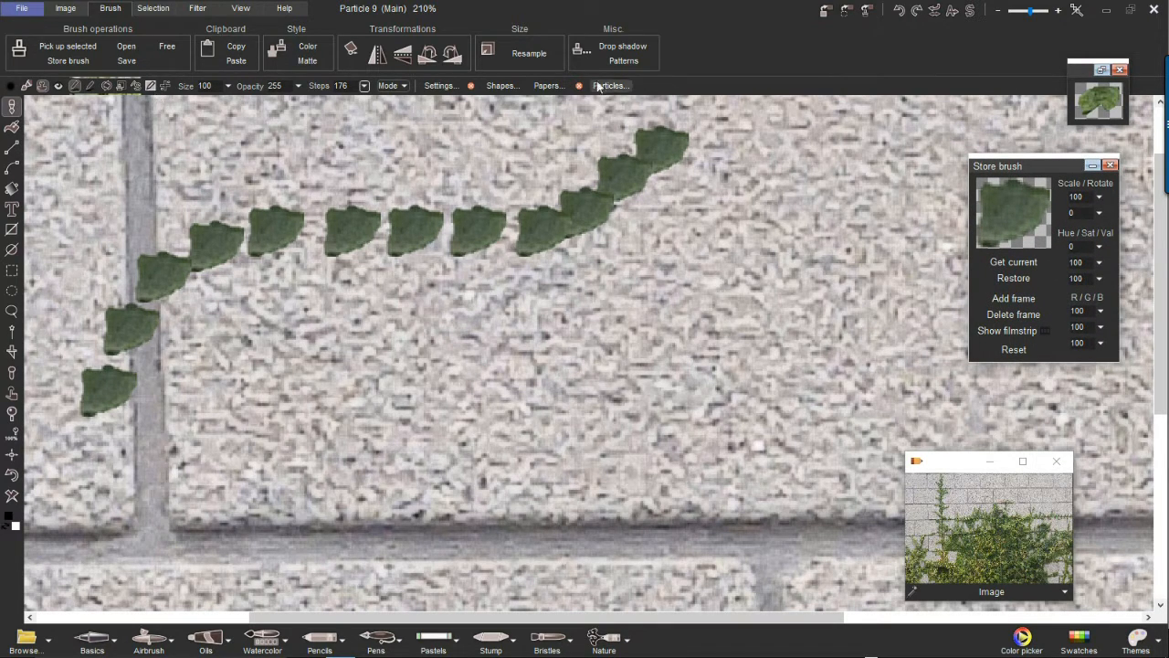
left_click(439, 86)
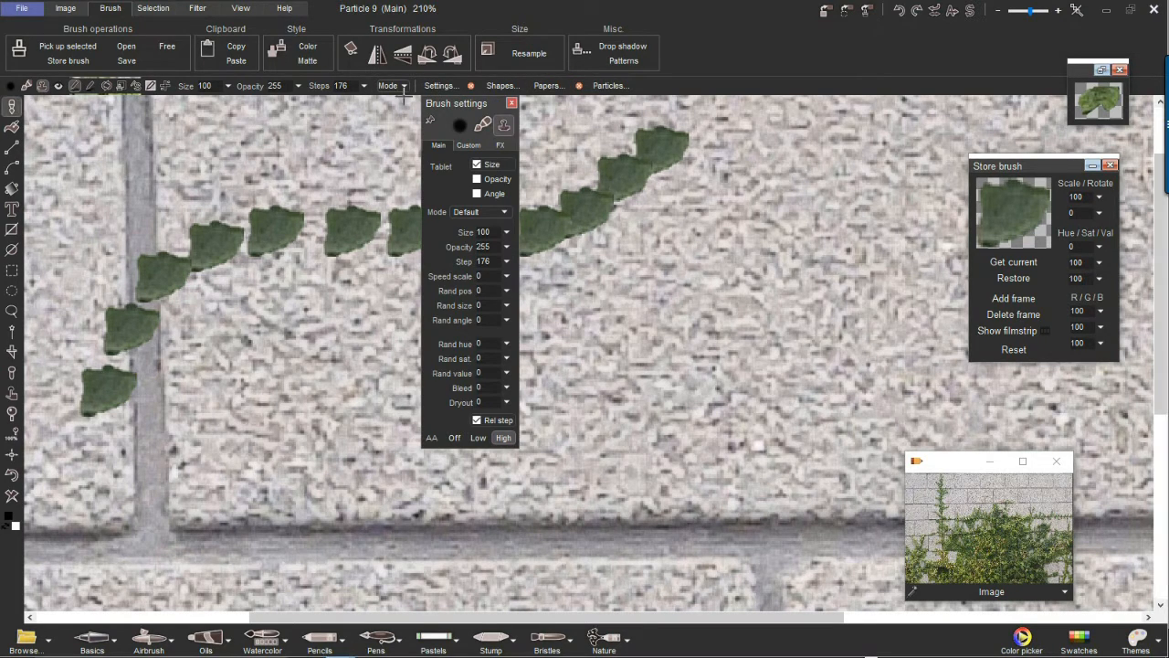
mouse_move(457, 103)
left_mouse_down()
mouse_move(863, 127)
mouse_move(850, 126)
left_mouse_up()
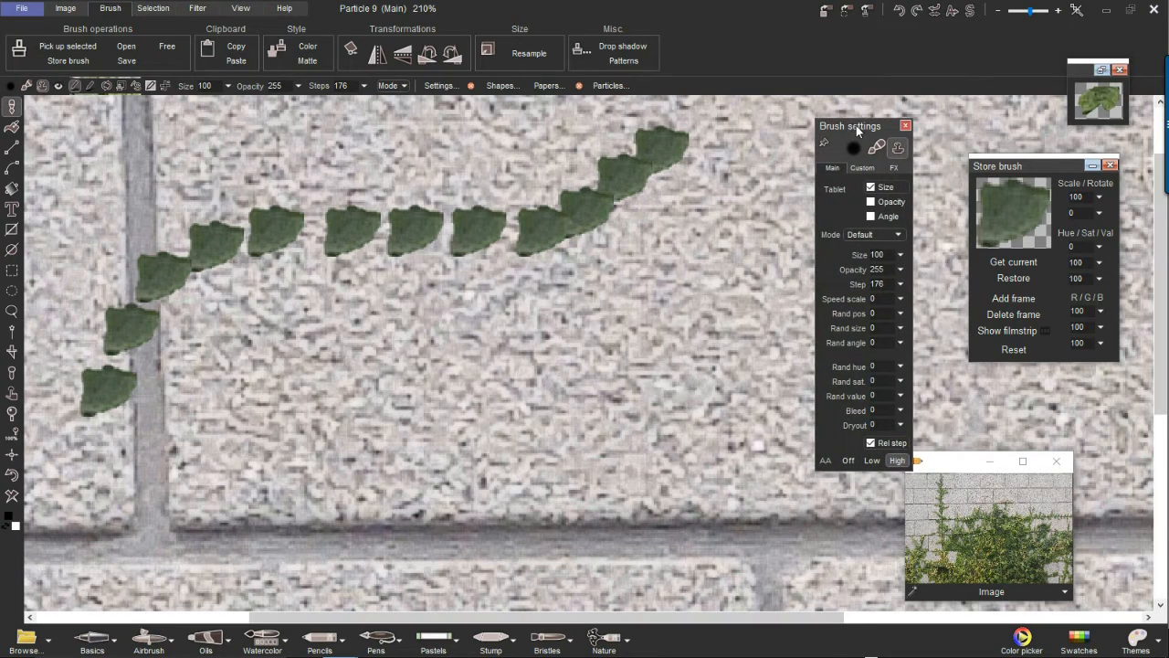
left_click(894, 169)
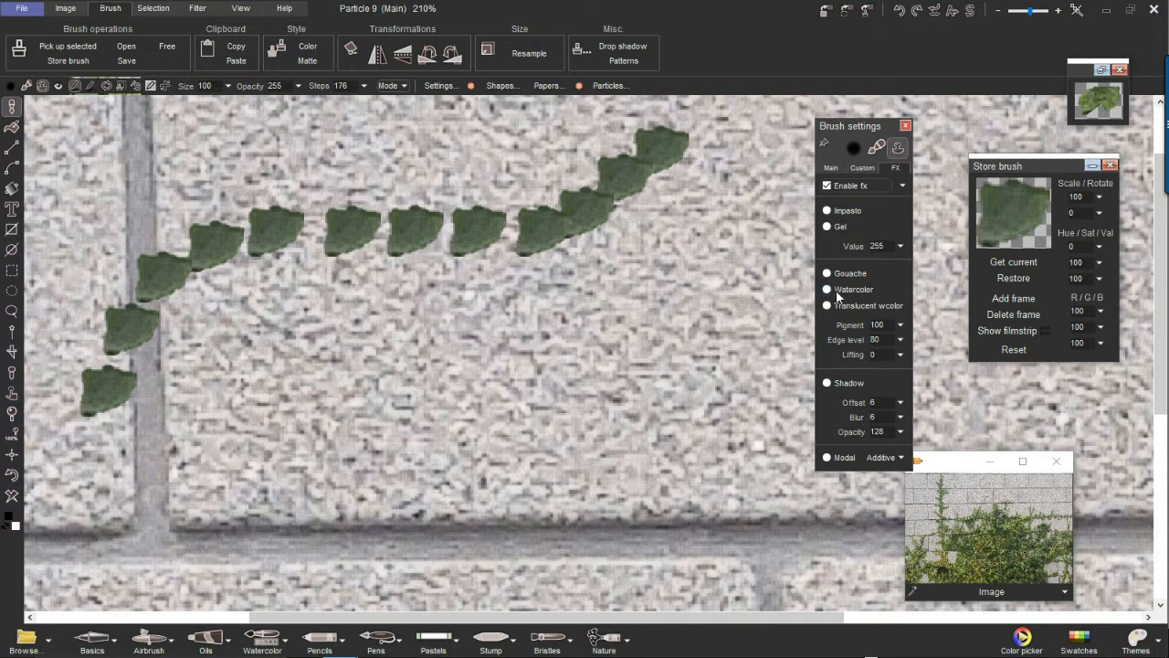
Choose the Shadow effect for the brush and set its offset to 9 and blur to 9.
left_click(826, 383)
left_click(900, 403)
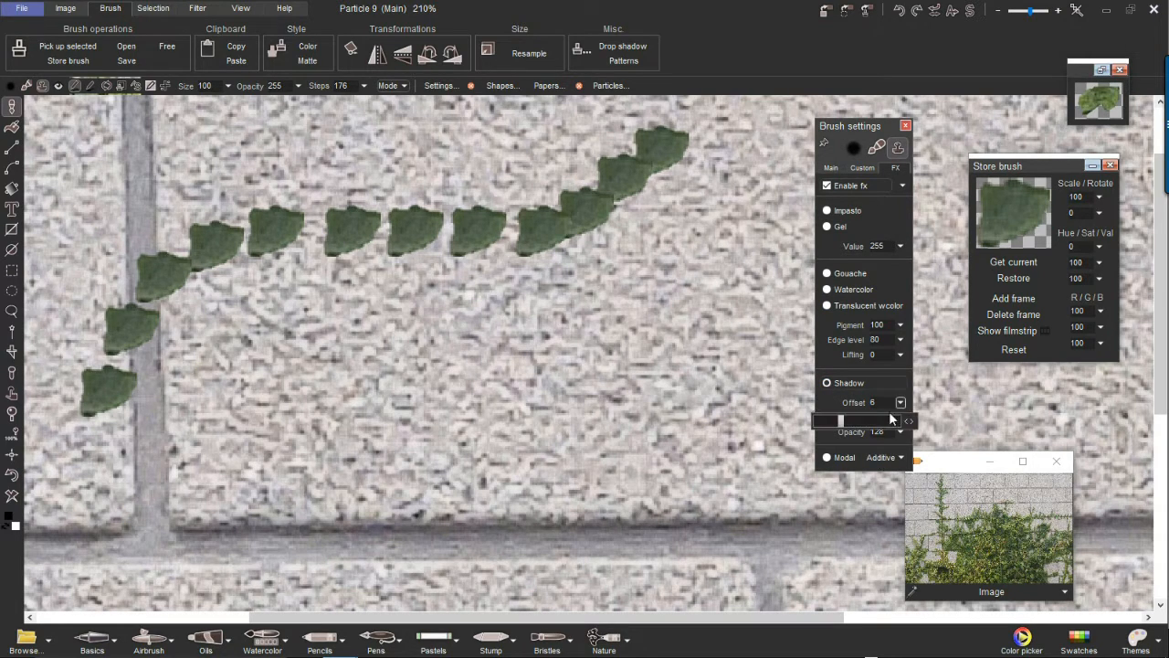
left_click(856, 421)
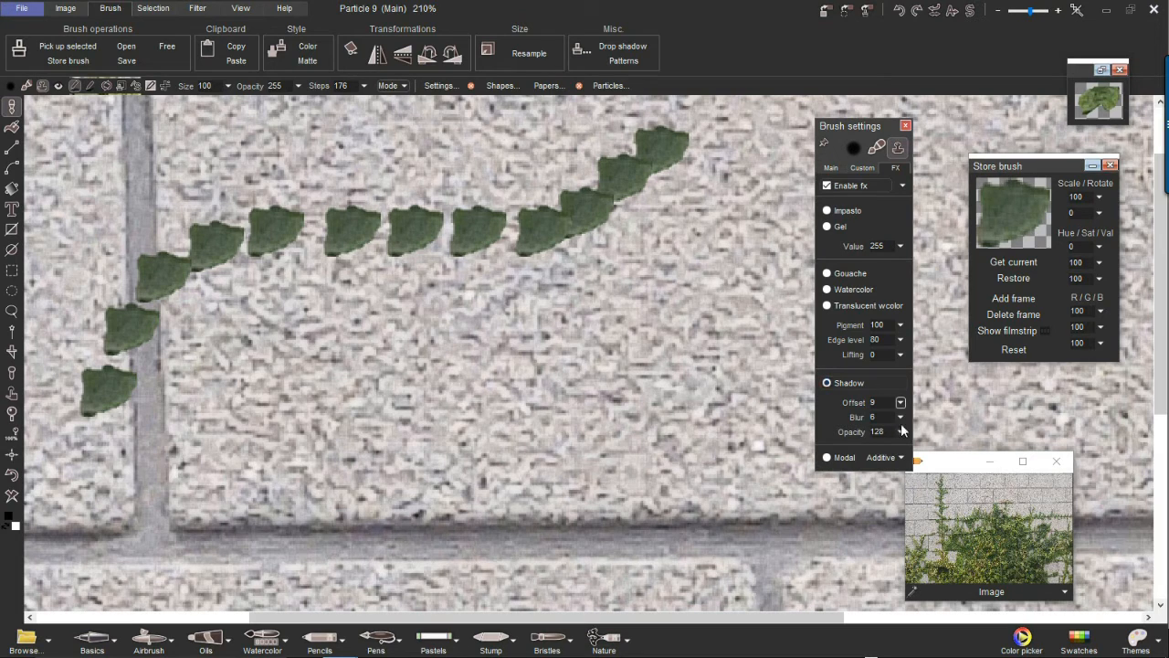
left_click(901, 417)
left_click(854, 436)
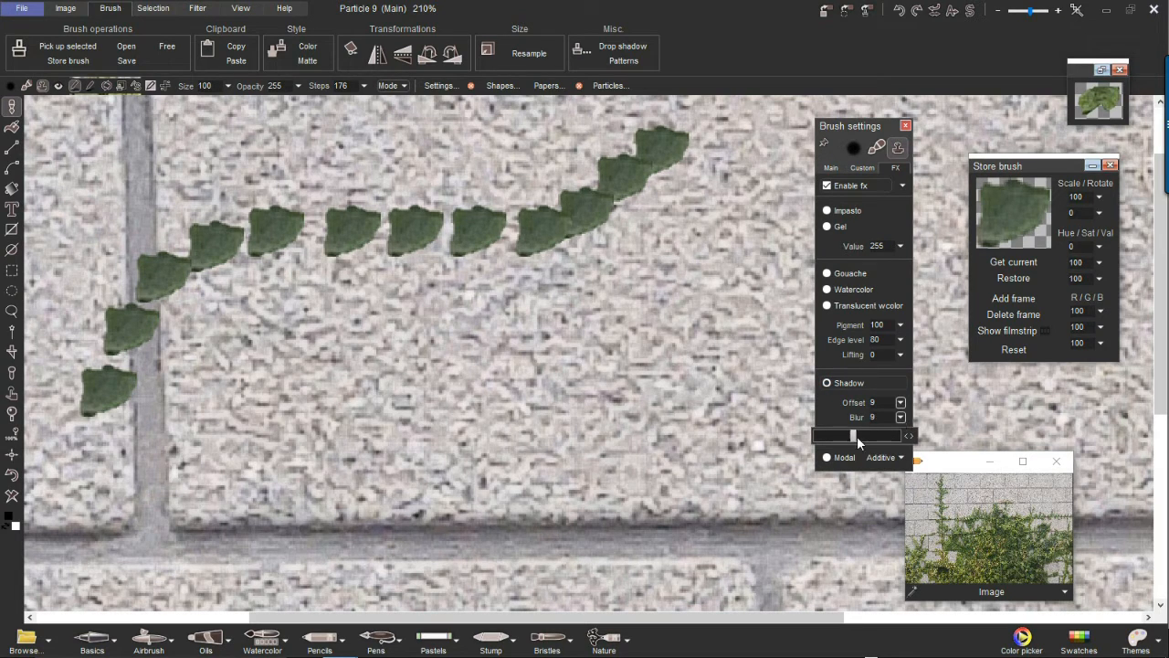
Stamp five separate shadowed dark leaves on the wall below the leaf trail.
left_click(528, 341)
left_click(437, 344)
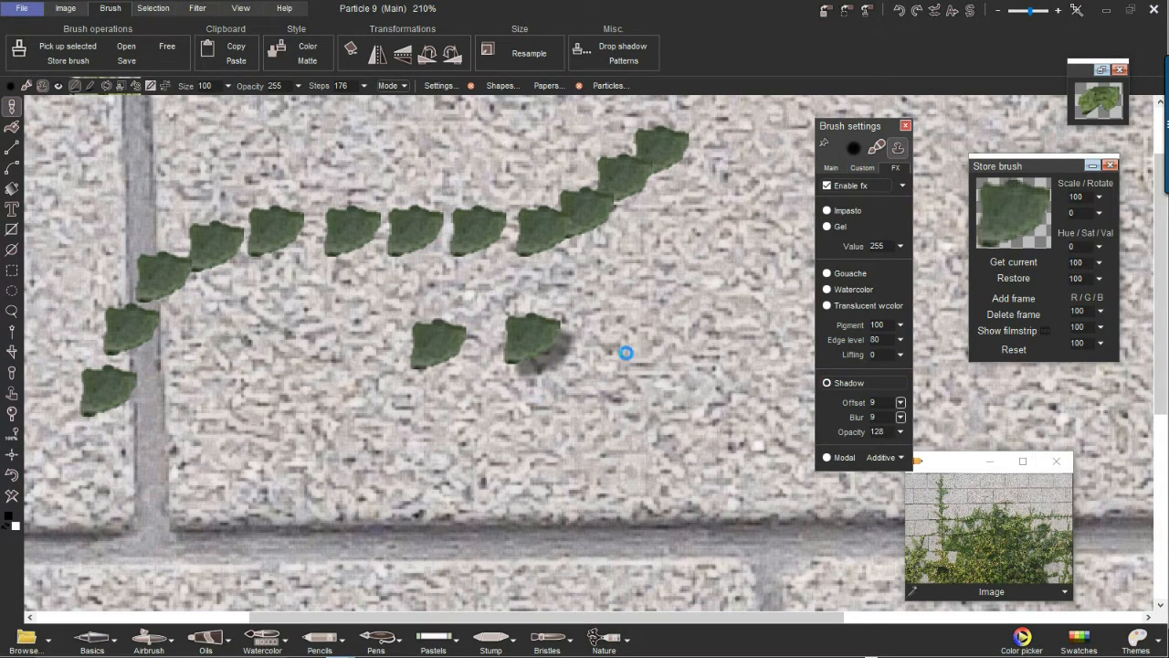
left_click(613, 366)
left_click(614, 275)
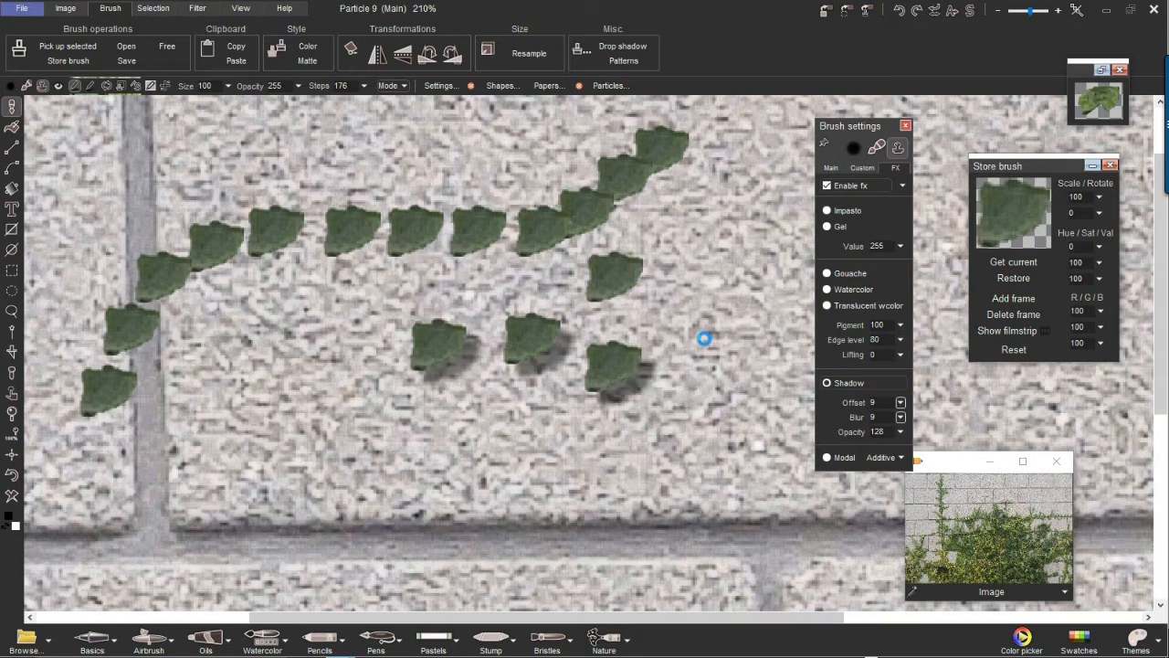
left_click(704, 338)
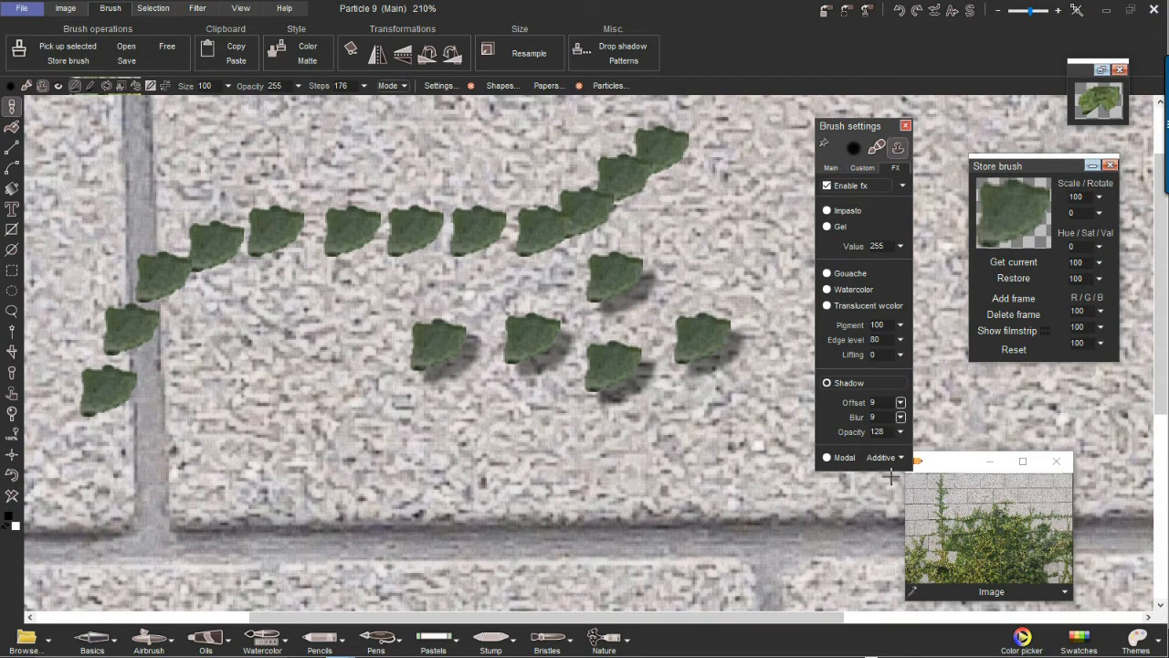
Set the brush shadow's blur to 16 and its offset to 5.
left_click(901, 418)
left_click(882, 435)
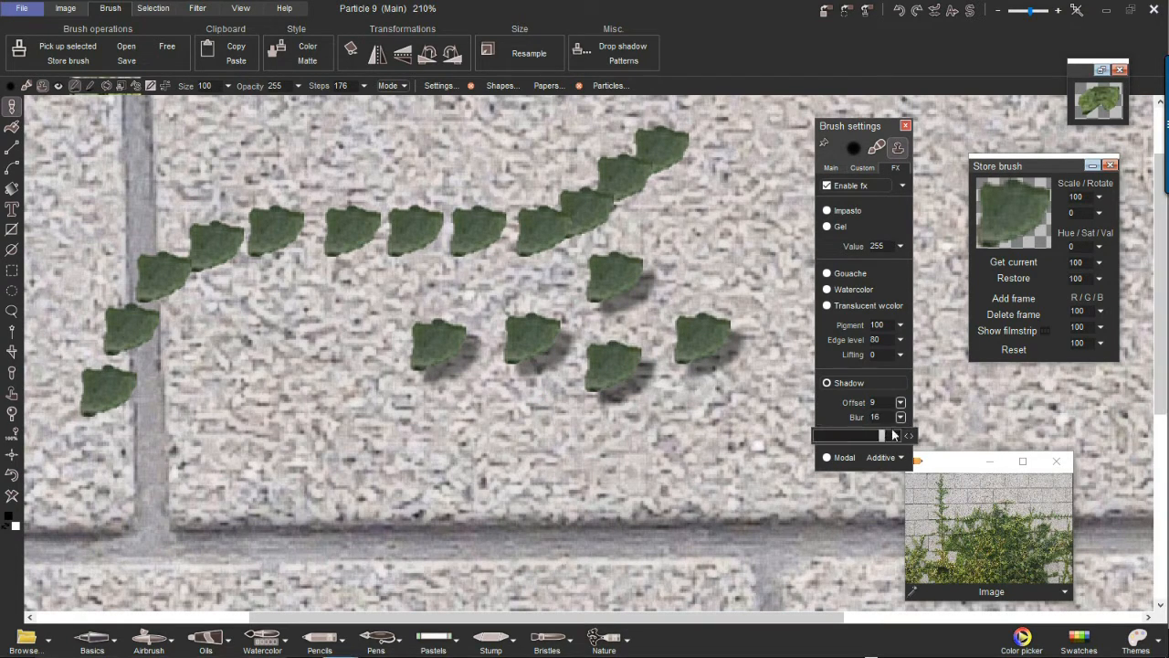
left_click(900, 404)
left_click_drag(888, 420, 838, 421)
Paint a test stroke, clear the wall, and paint two crossing strokes of shadowed dark leaves.
mouse_move(351, 452)
left_mouse_down()
mouse_move(443, 407)
mouse_move(614, 447)
mouse_move(722, 457)
left_mouse_up()
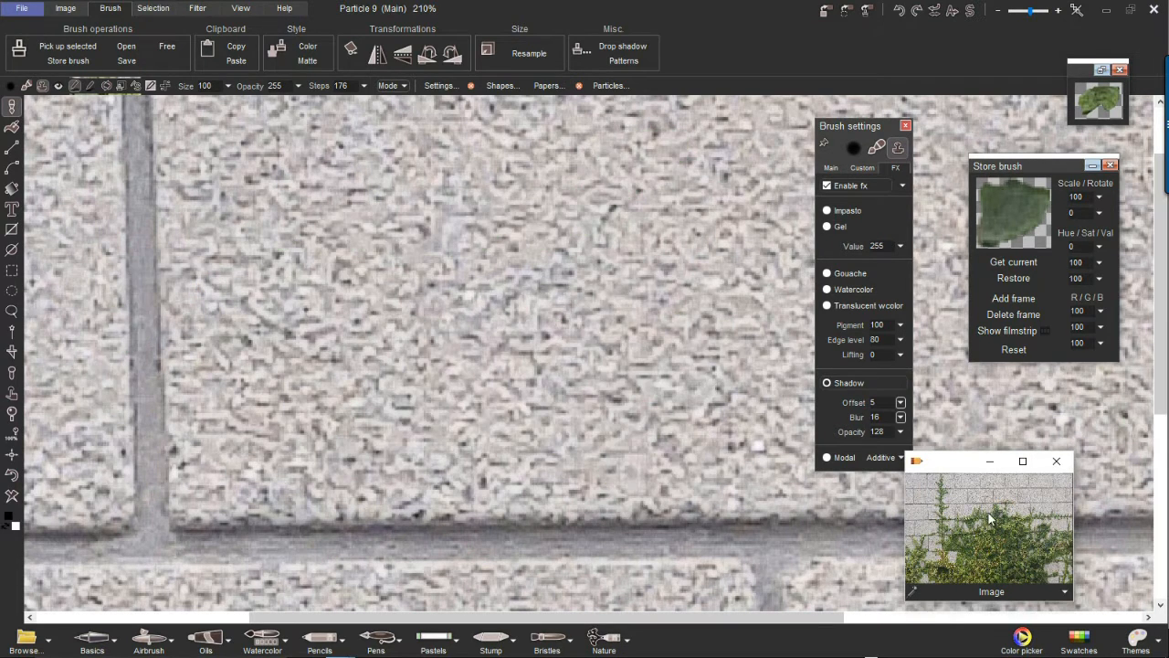
scroll(450, 331, "up", 2)
mouse_move(681, 244)
left_mouse_down()
mouse_move(459, 277)
mouse_move(194, 400)
left_mouse_up()
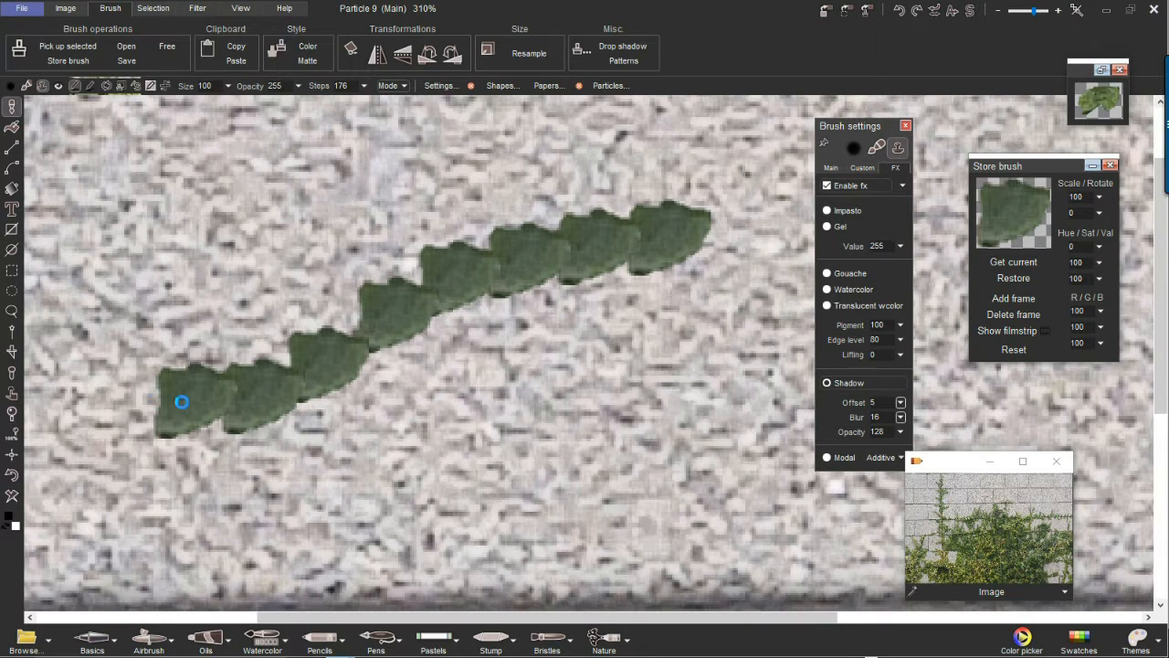
mouse_move(605, 440)
left_mouse_down()
mouse_move(501, 338)
mouse_move(178, 240)
left_mouse_up()
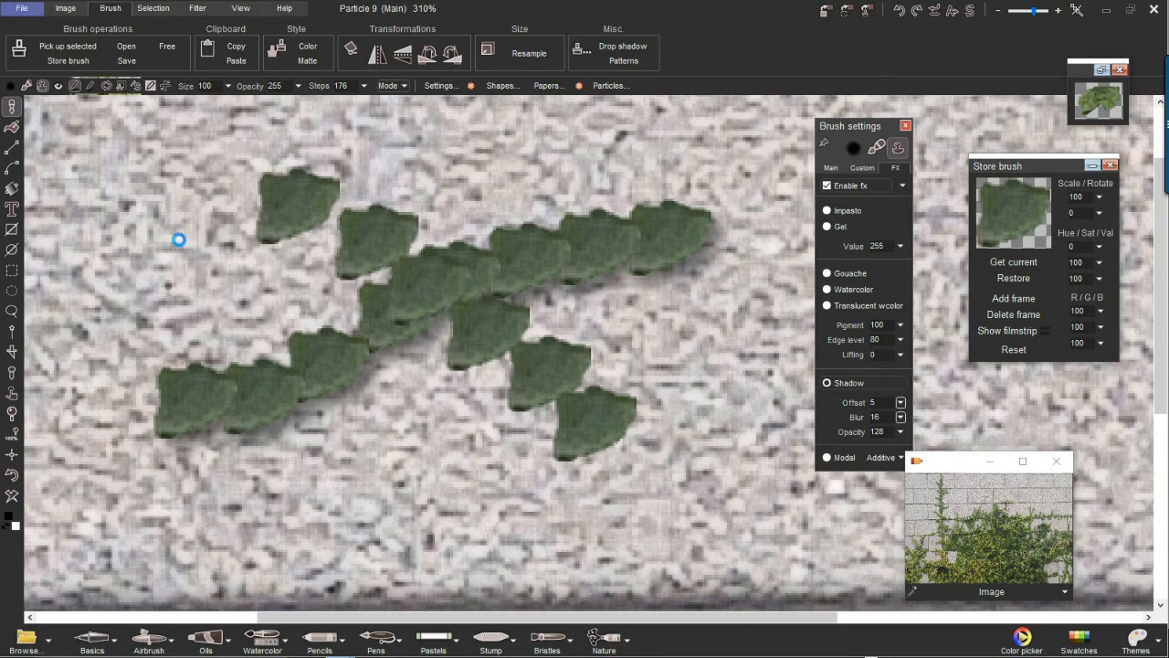
Paint dense test patches of shadowed dark leaves on the wall and clear them.
mouse_move(341, 534)
left_mouse_down()
mouse_move(329, 442)
mouse_move(407, 282)
mouse_move(595, 316)
mouse_move(550, 484)
mouse_move(413, 492)
mouse_move(303, 306)
mouse_move(500, 279)
mouse_move(530, 449)
mouse_move(367, 453)
mouse_move(328, 282)
mouse_move(527, 334)
mouse_move(376, 452)
mouse_move(358, 282)
left_mouse_up()
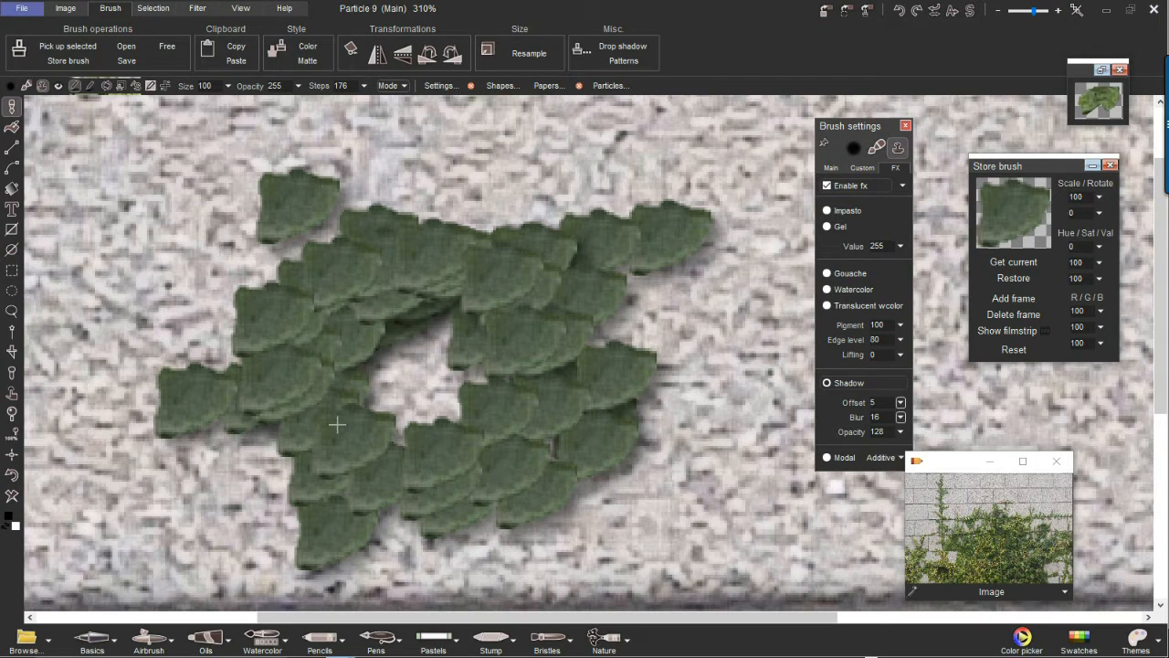
key("ctrl+z")
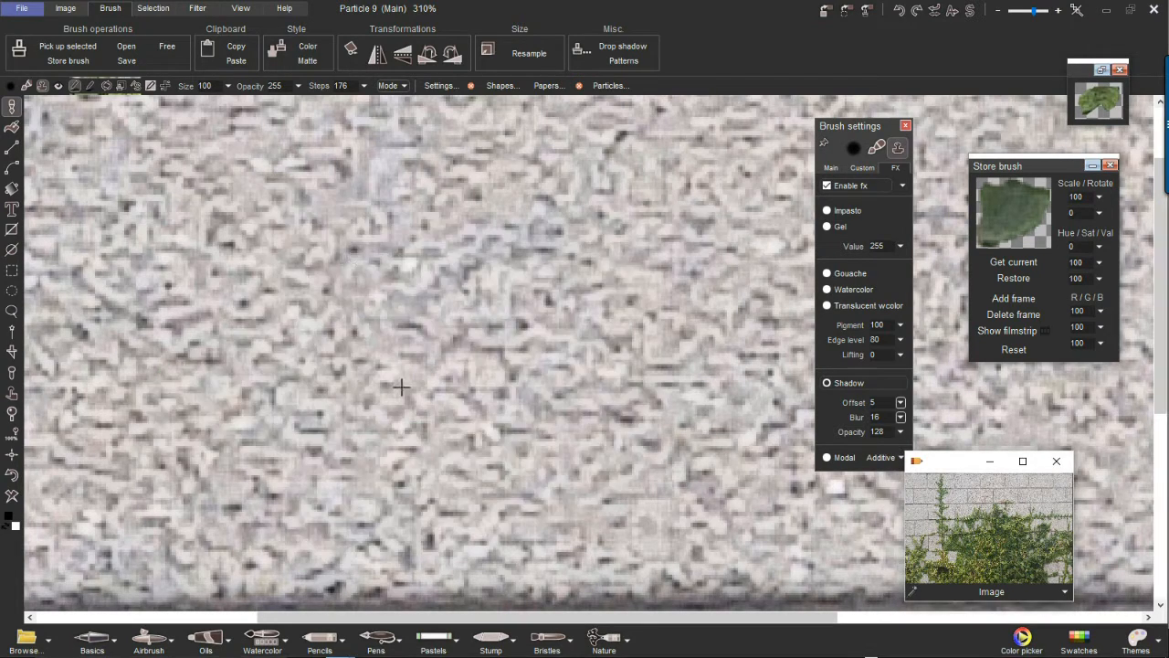
left_click_drag(137, 274, 760, 259)
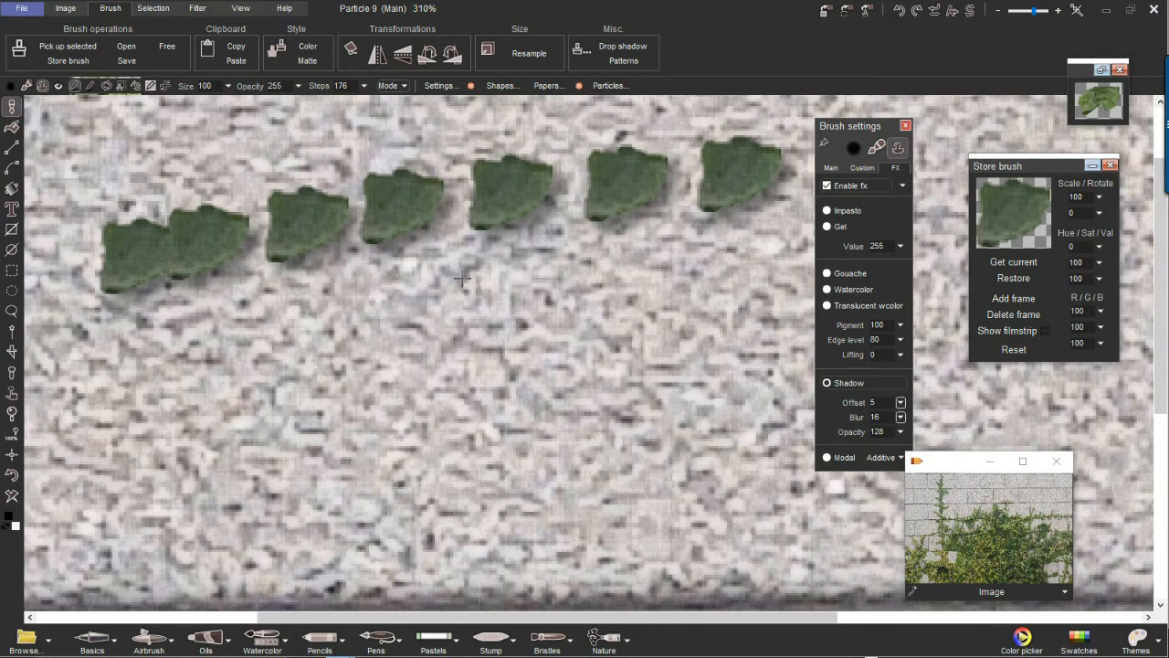
mouse_move(246, 421)
left_mouse_down()
mouse_move(305, 279)
mouse_move(660, 384)
mouse_move(274, 516)
mouse_move(477, 228)
mouse_move(503, 511)
mouse_move(306, 297)
mouse_move(484, 428)
mouse_move(299, 315)
mouse_move(502, 347)
mouse_move(280, 302)
mouse_move(429, 274)
mouse_move(245, 282)
left_mouse_up()
mouse_move(369, 339)
left_mouse_down()
mouse_move(190, 293)
mouse_move(311, 247)
mouse_move(88, 422)
left_mouse_up()
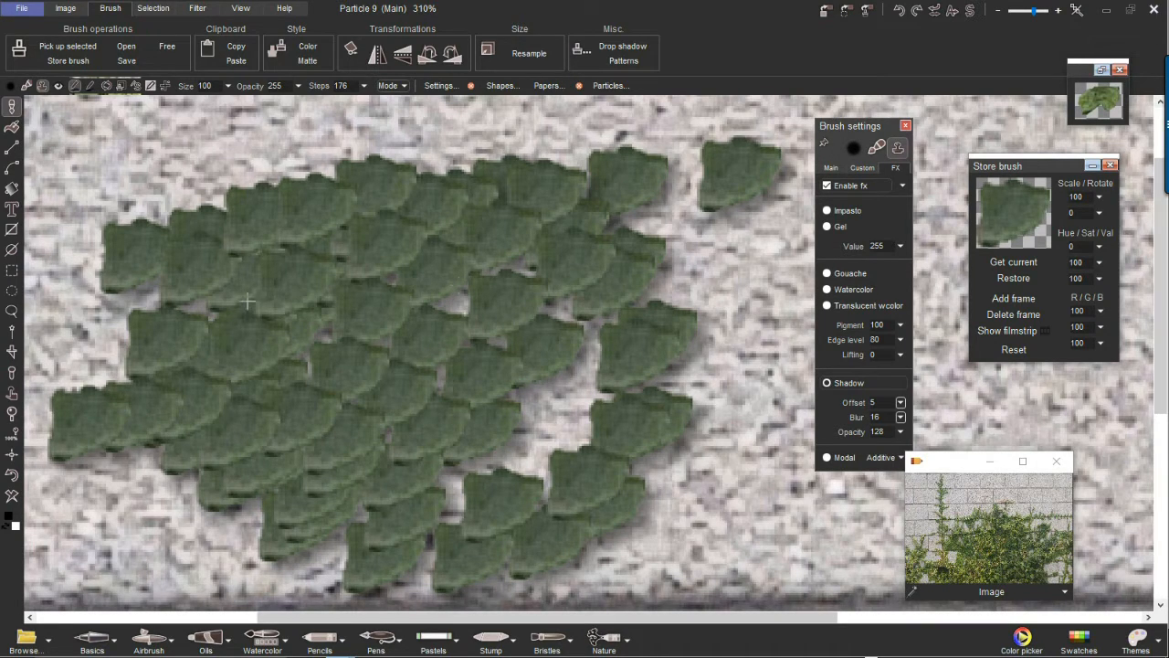
left_click(12, 498)
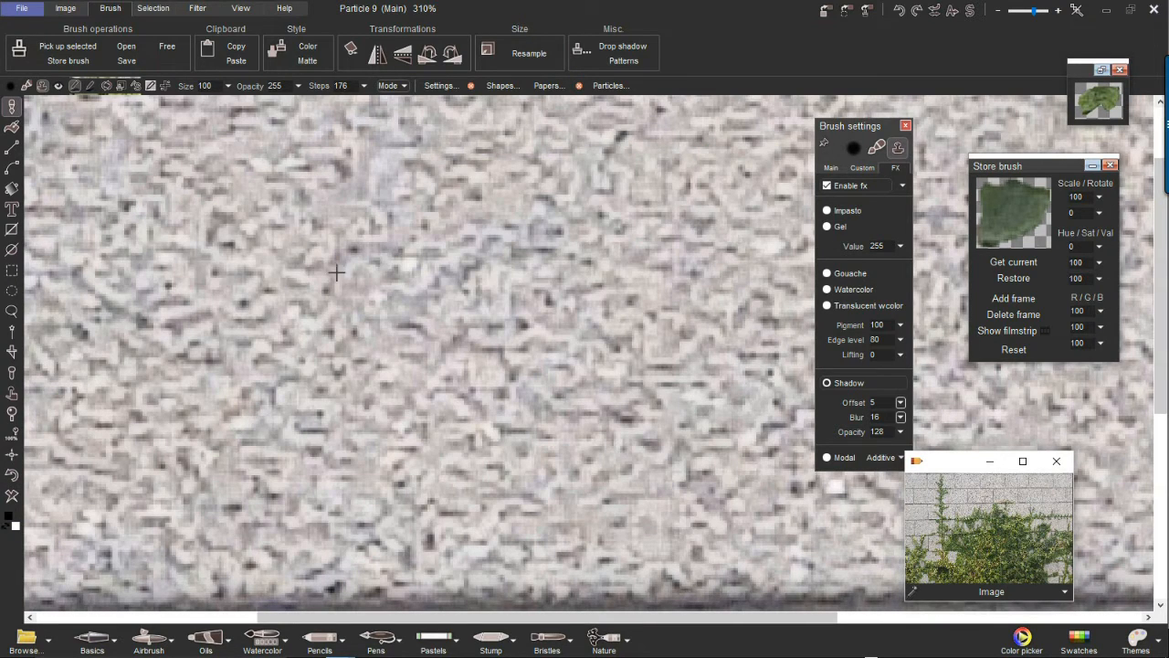
Paint scattered shadowed leaves across the wall, moving the brush windows out of the way, and clear the painted leaves.
mouse_move(337, 193)
left_mouse_down()
mouse_move(401, 186)
mouse_move(700, 274)
mouse_move(513, 499)
mouse_move(114, 370)
mouse_move(196, 200)
mouse_move(558, 292)
mouse_move(300, 459)
mouse_move(256, 262)
mouse_move(359, 352)
mouse_move(227, 371)
left_mouse_up()
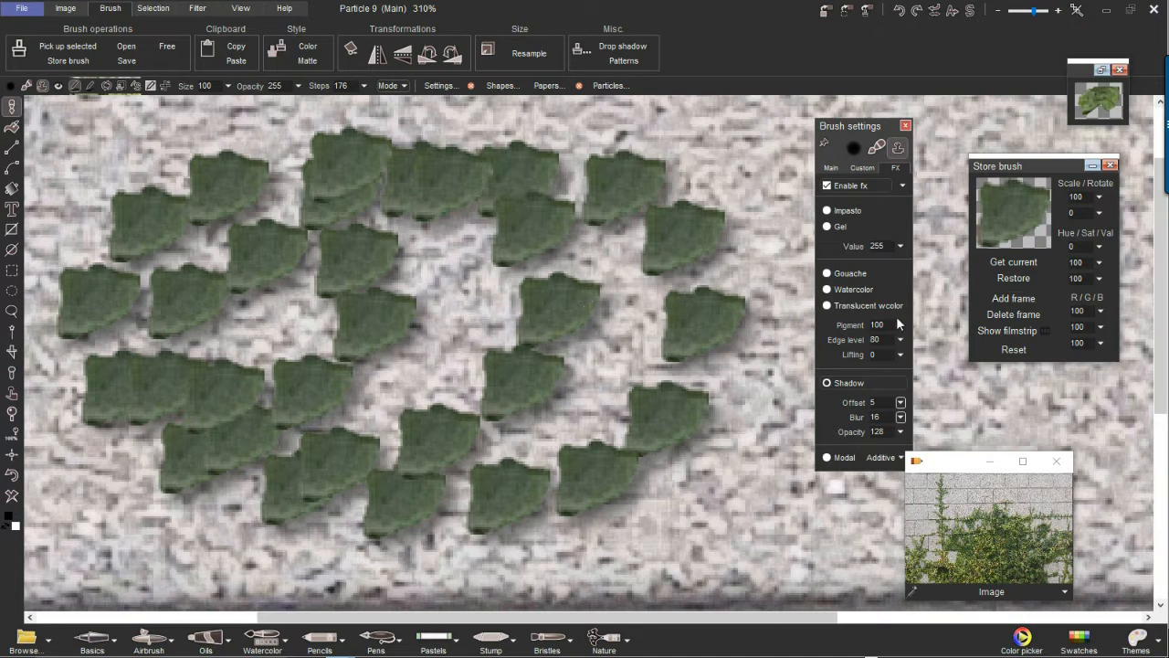
mouse_move(1041, 159)
left_mouse_down()
mouse_move(661, 178)
mouse_move(1014, 184)
mouse_move(1054, 169)
left_mouse_up()
left_click_drag(759, 245, 560, 367)
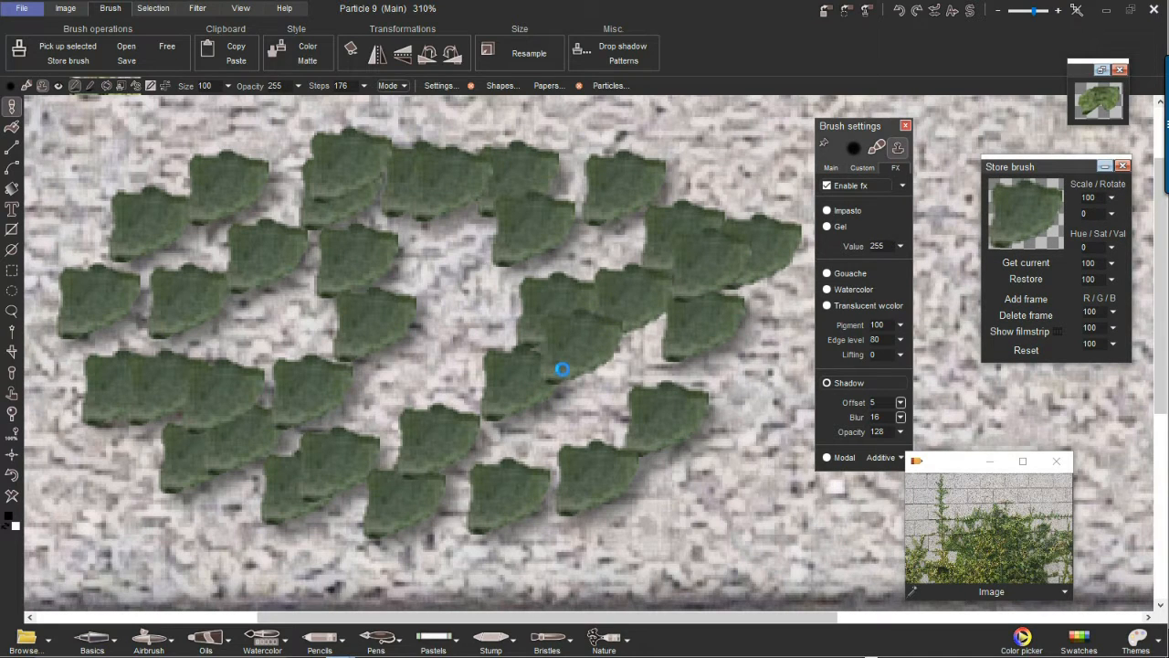
mouse_move(843, 122)
left_mouse_down()
mouse_move(960, 155)
mouse_move(1072, 165)
mouse_move(907, 192)
mouse_move(72, 147)
left_mouse_up()
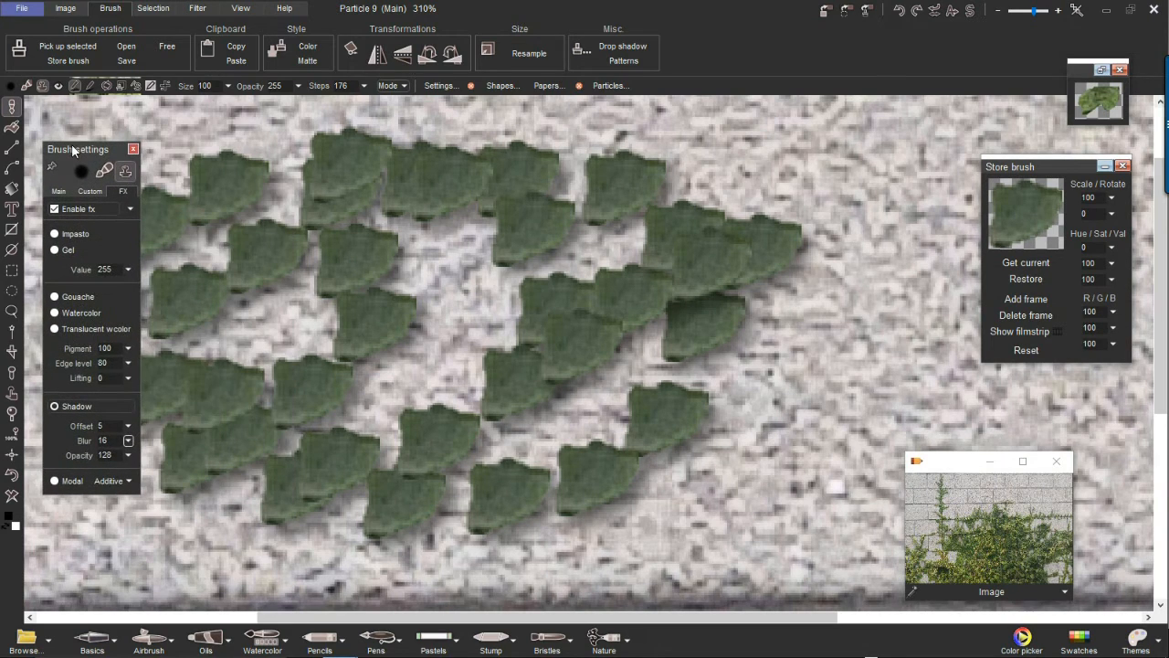
mouse_move(913, 224)
left_mouse_down()
mouse_move(657, 392)
mouse_move(666, 396)
left_mouse_up()
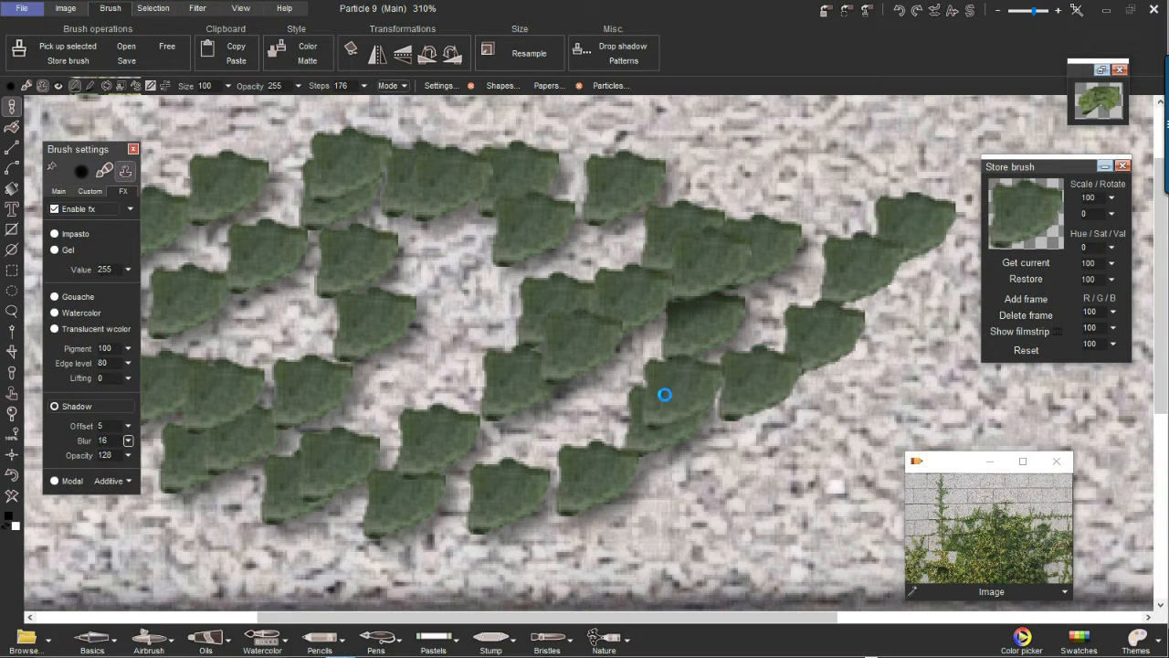
key("ctrl+z")
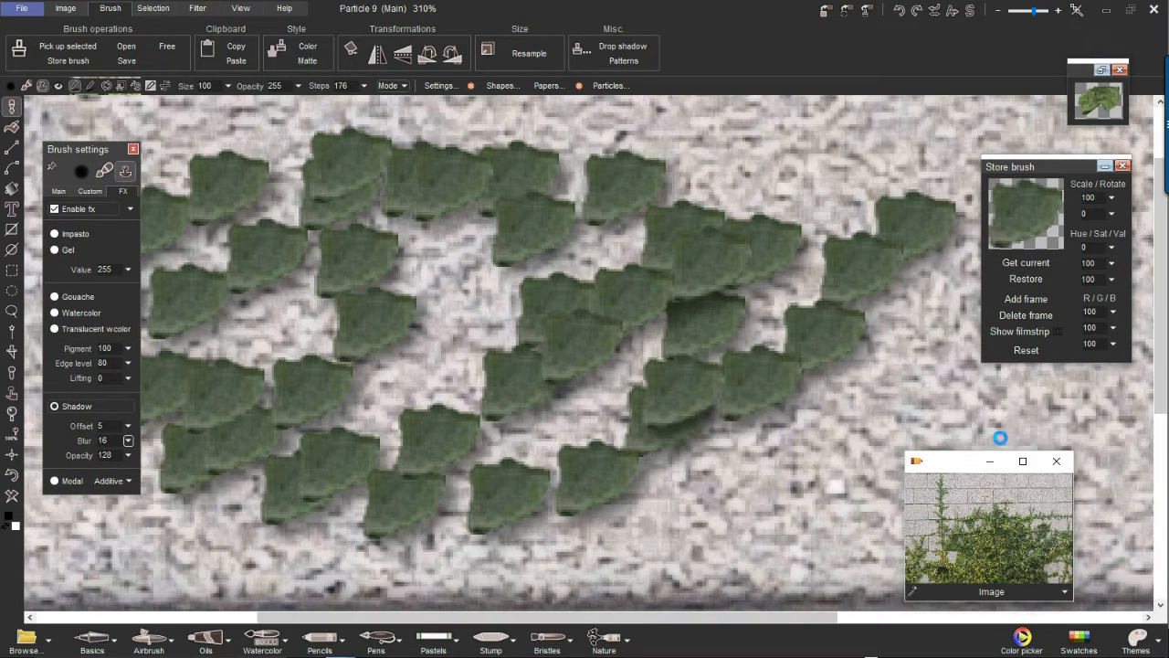
Reload the stored dark leaf brush and stamp one shadowed leaf on the upper middle of the wall.
left_click(1021, 206)
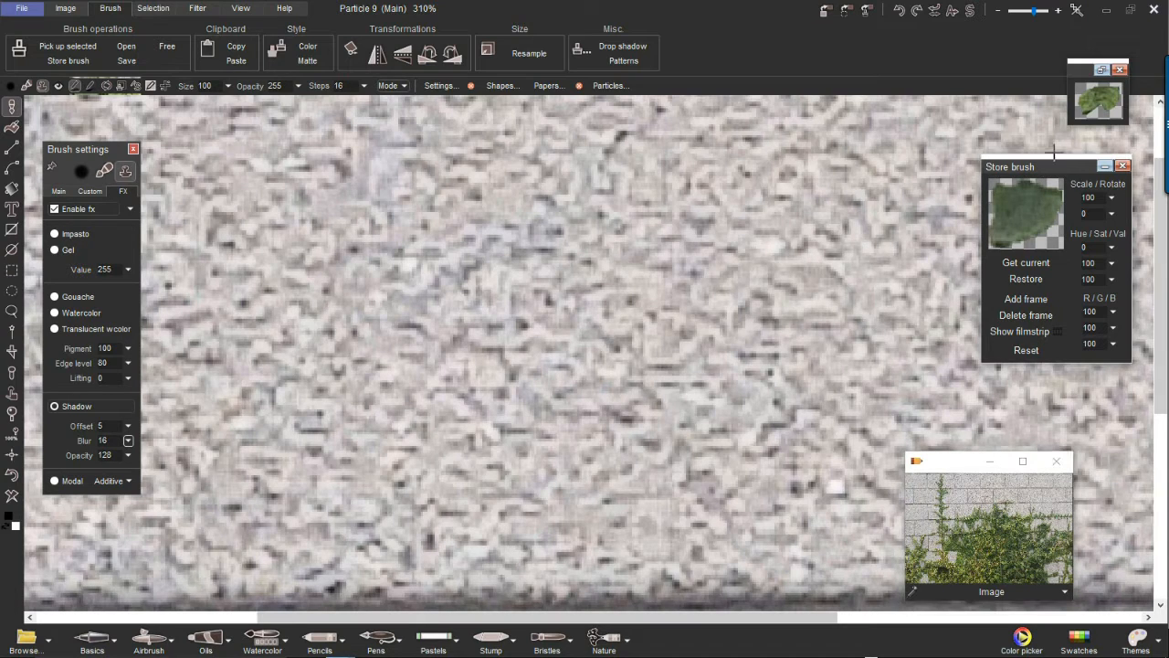
left_click_drag(1059, 173, 1023, 176)
left_click(644, 228)
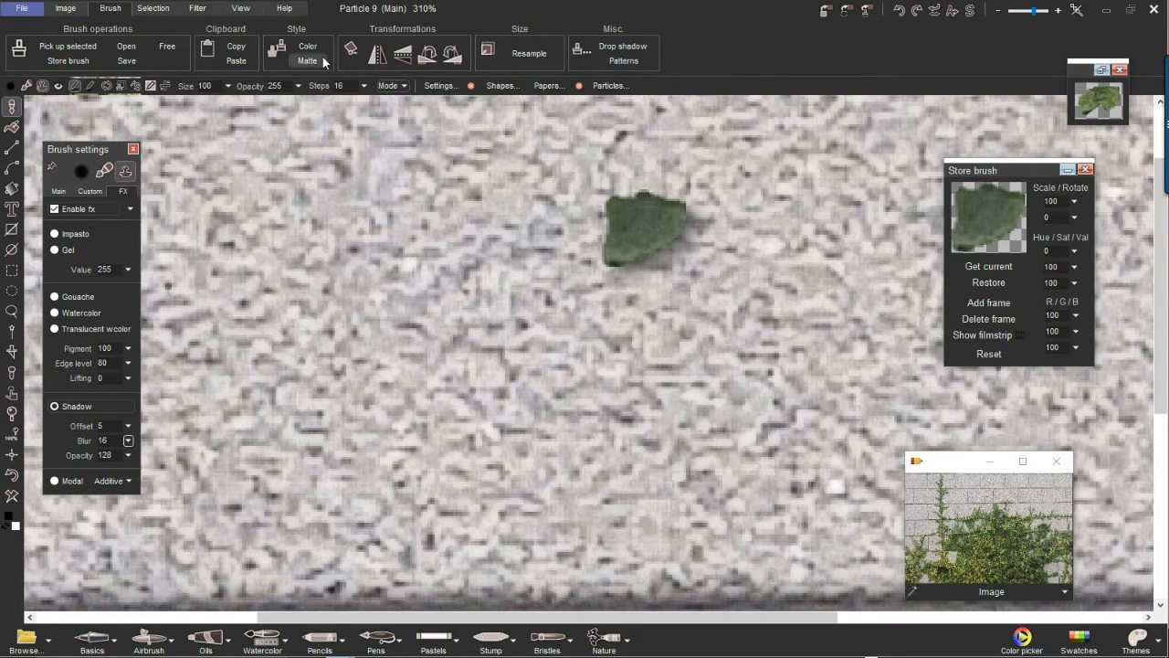
Add a black alpha drop shadow with low fuzziness and fairly high opacity to the leaf brush, allowing brush enlargement and color replacement.
left_click(620, 48)
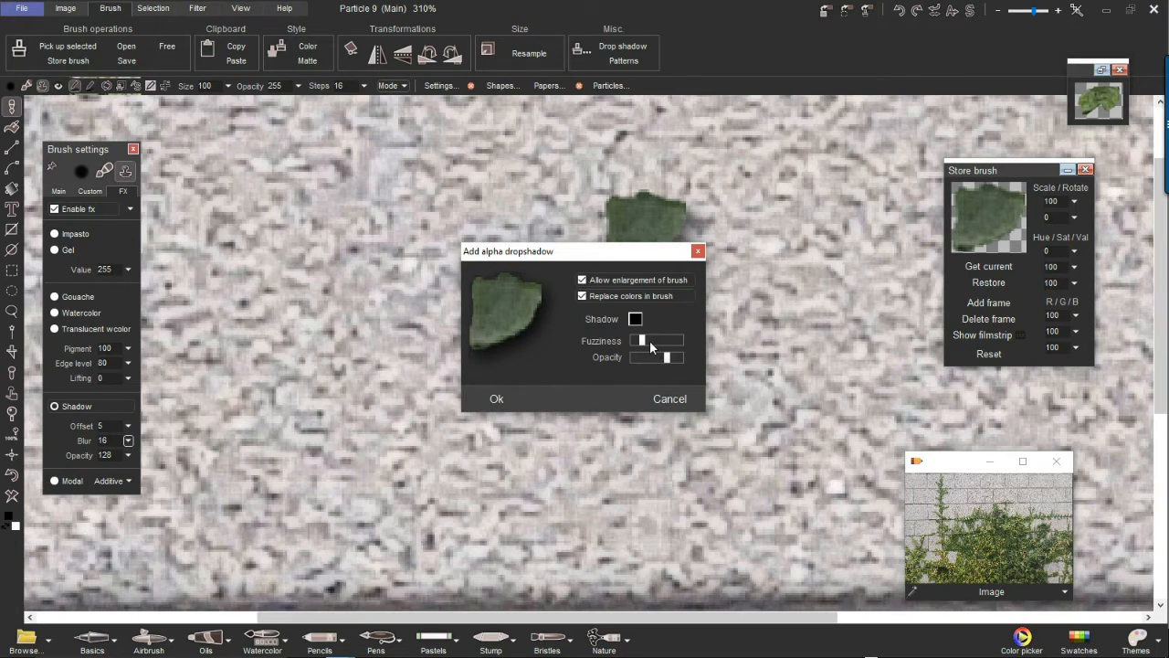
left_click_drag(659, 343, 645, 344)
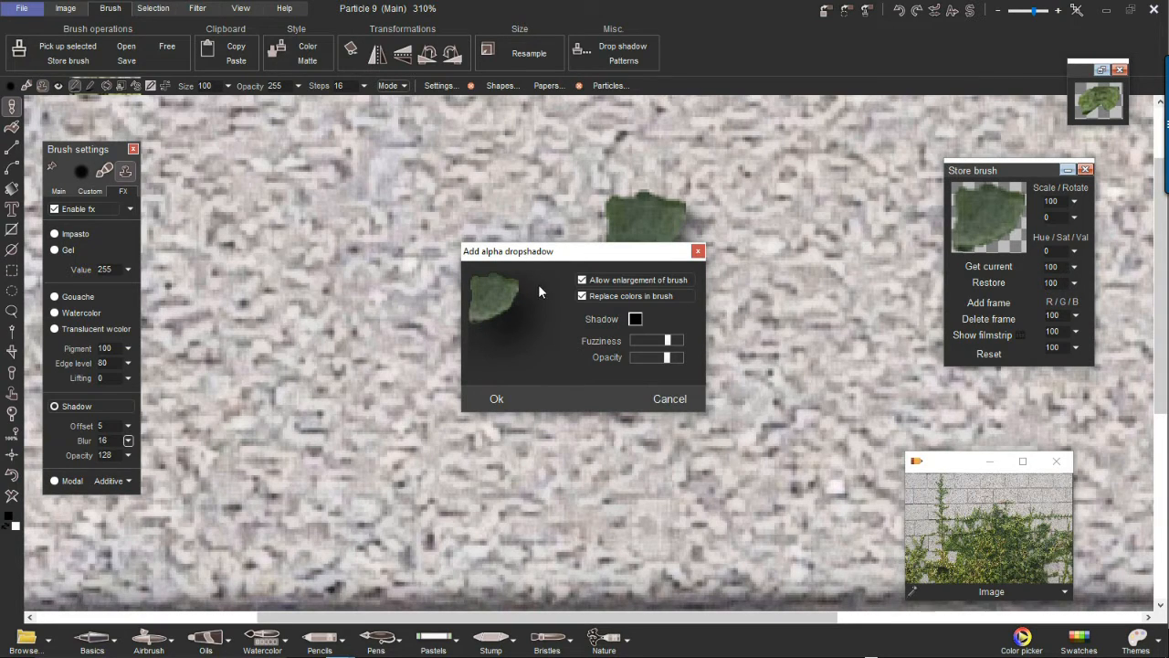
mouse_move(661, 338)
left_mouse_down()
mouse_move(642, 353)
mouse_move(639, 342)
left_mouse_up()
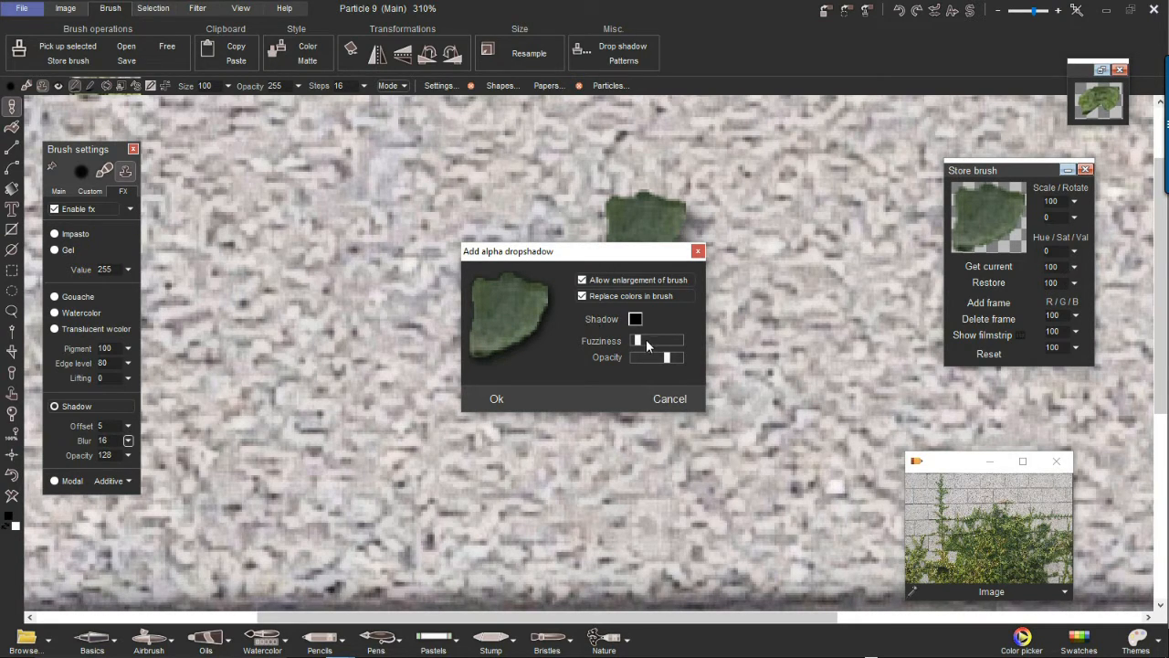
left_click(645, 344)
left_click_drag(664, 363, 677, 359)
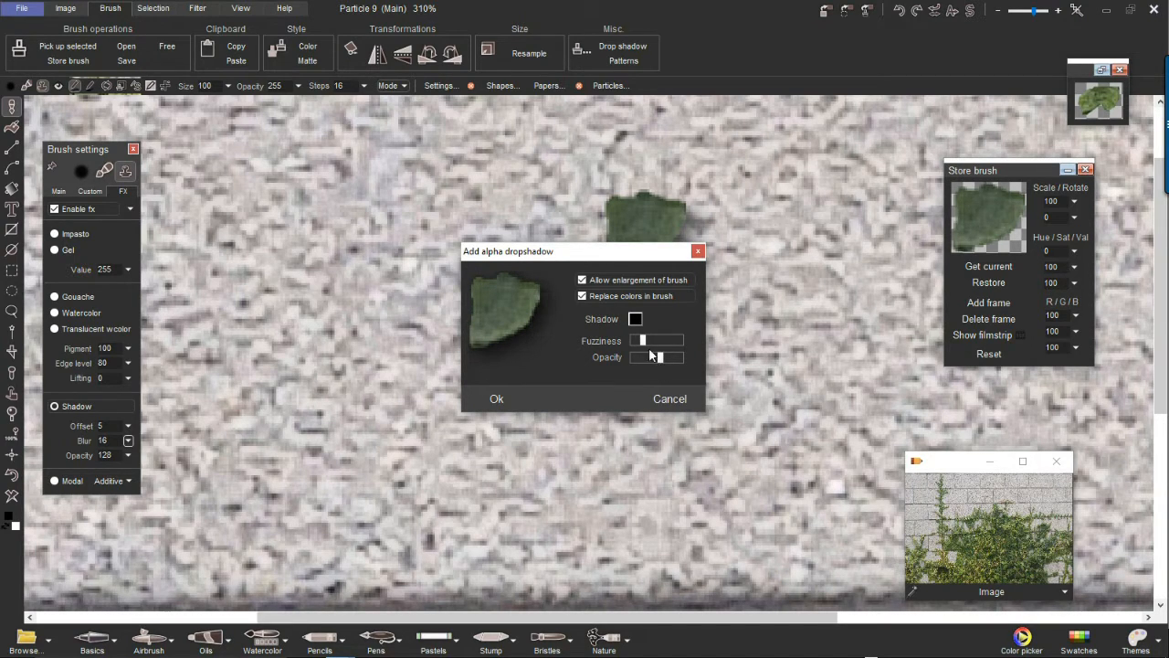
left_click(501, 397)
Stamp three leaves with the drop-shadowed brush, disable the brush effects, and stamp a fourth leaf for comparison.
left_click(529, 308)
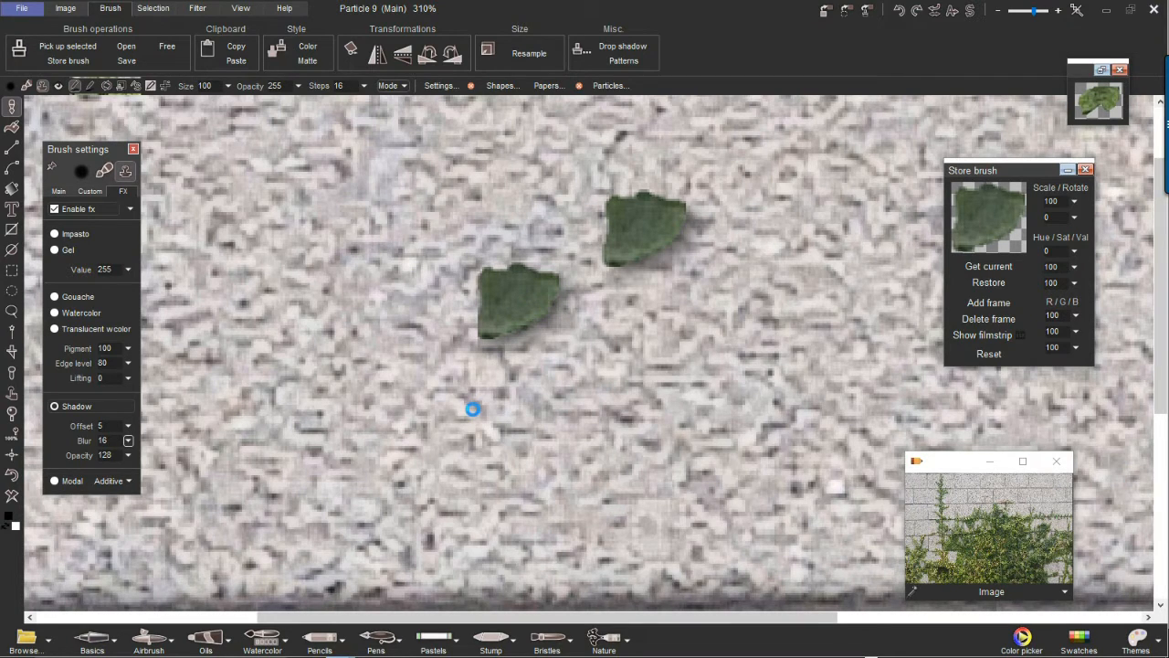
left_click(728, 358)
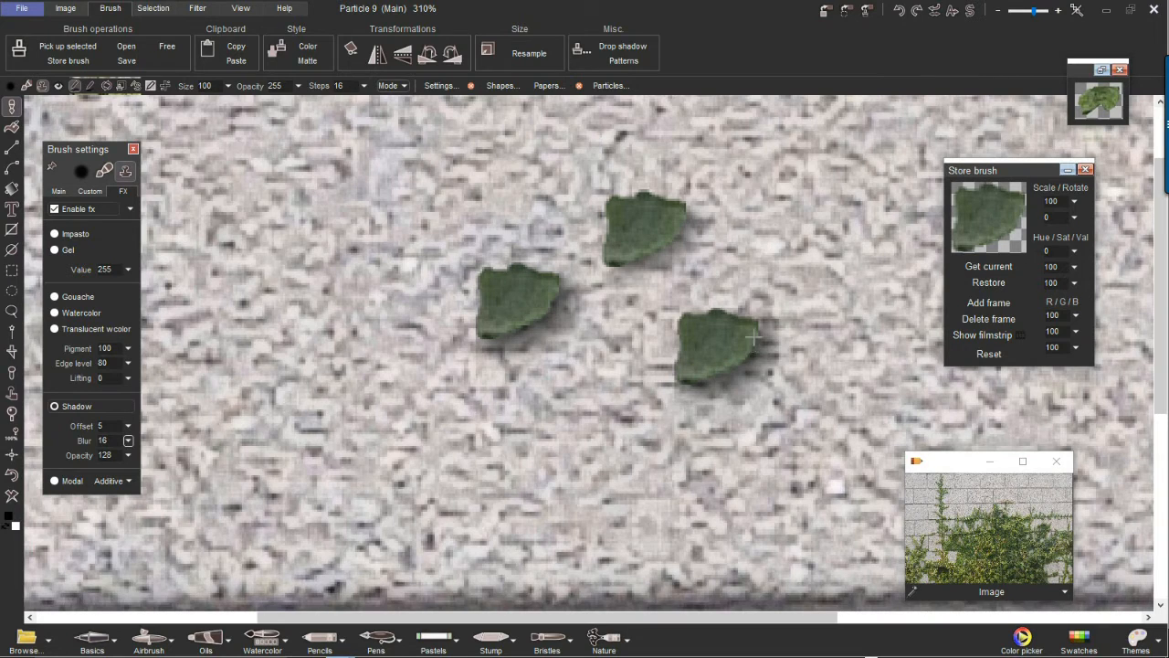
left_click(589, 367)
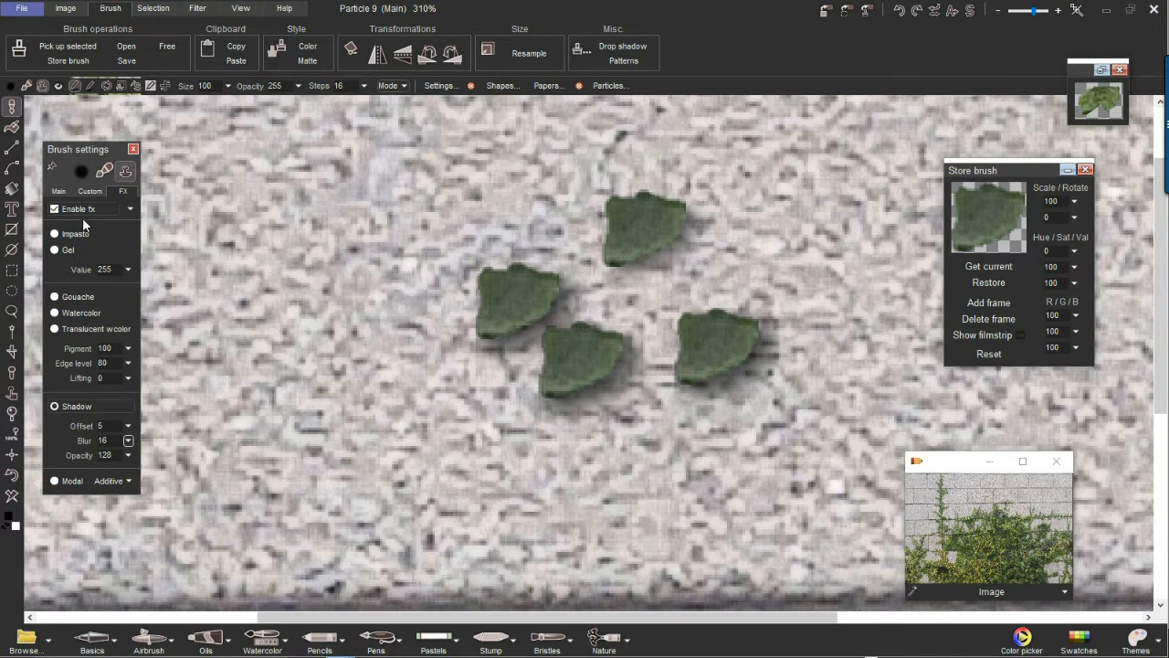
left_click(55, 210)
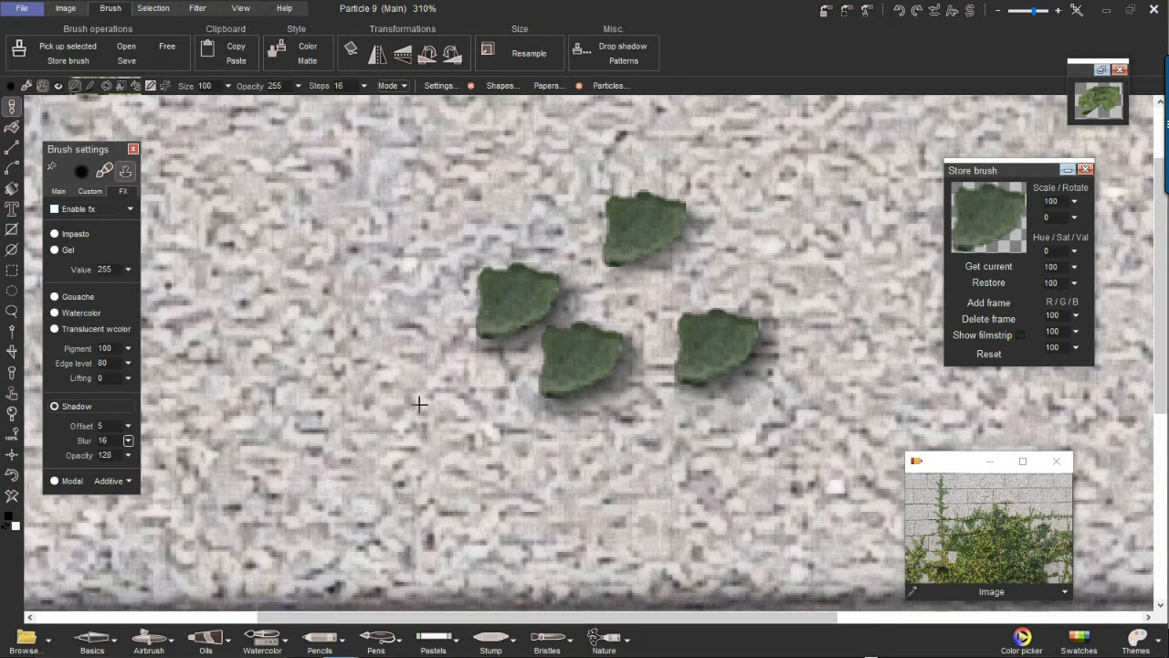
left_click(407, 408)
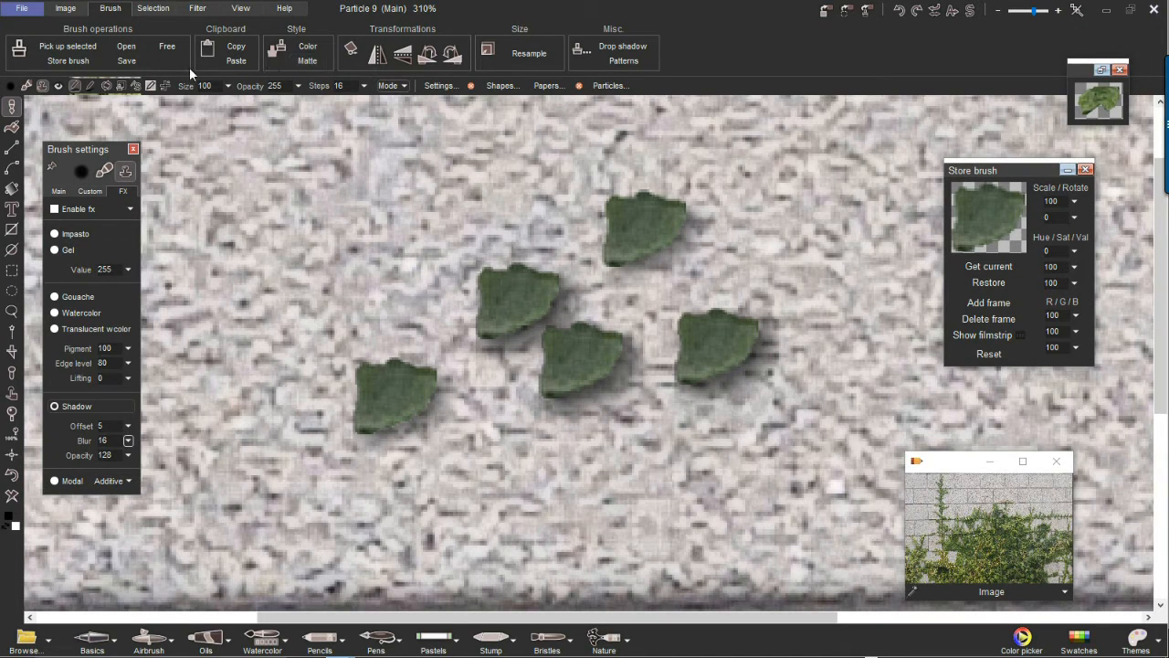
Store the drop-shadowed leaf as a new brush and place its window beside the plain leaf's stored brush.
left_click(869, 11)
left_click_drag(918, 31, 838, 187)
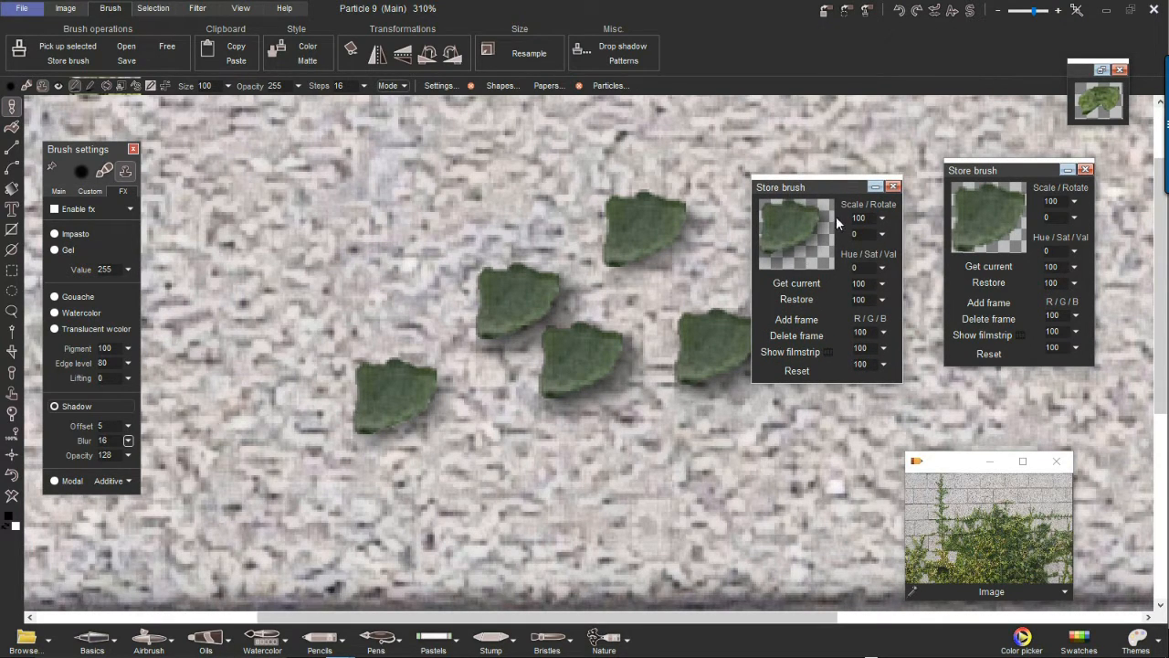
mouse_move(834, 185)
left_mouse_down()
mouse_move(950, 212)
mouse_move(923, 223)
mouse_move(917, 276)
left_mouse_up()
Paint a continuous stroke with the plain leaf brush and comparison strokes below it with the drop-shadowed leaf brush.
left_click(987, 201)
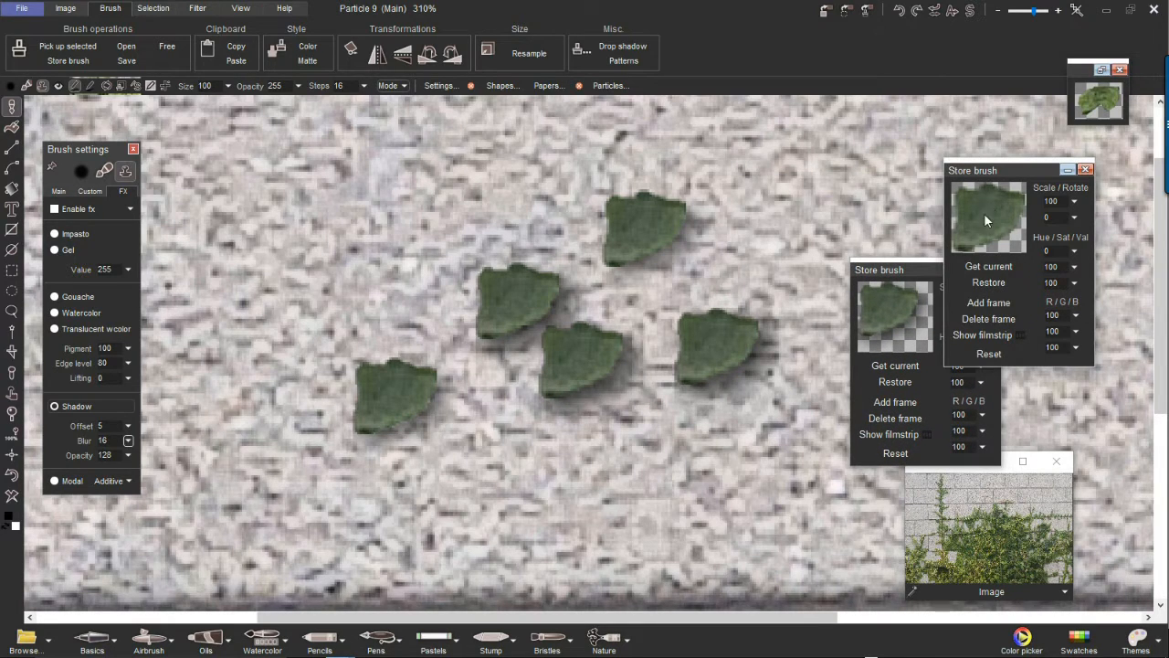
mouse_move(793, 176)
left_mouse_down()
mouse_move(692, 164)
mouse_move(417, 172)
mouse_move(378, 187)
left_mouse_up()
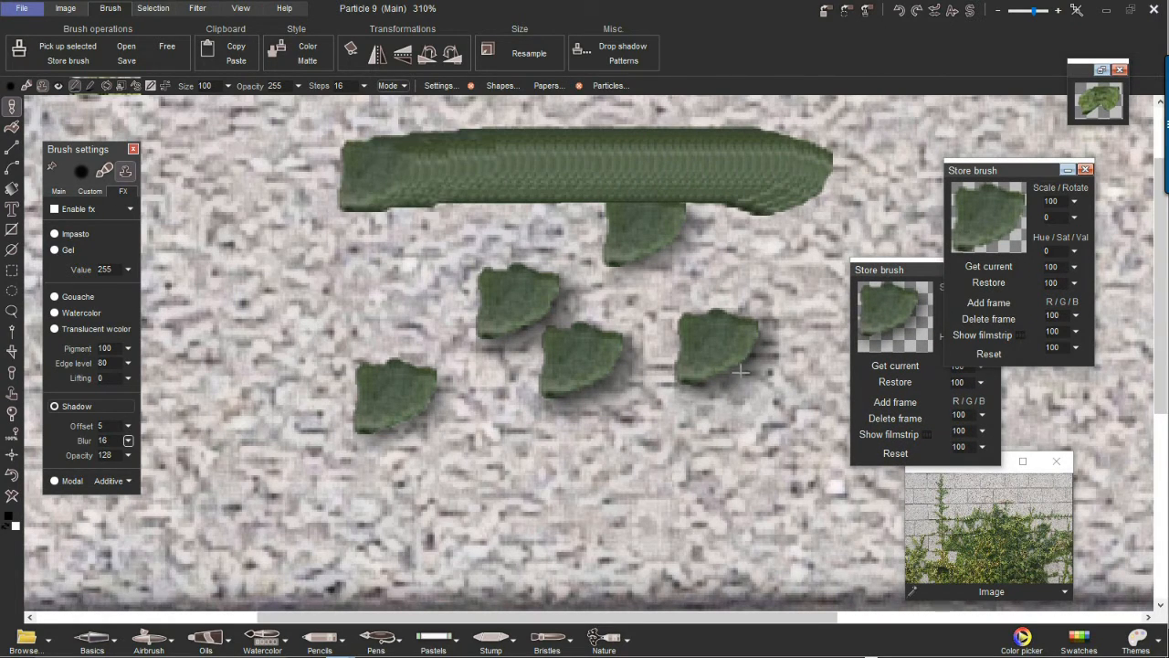
left_click(917, 366)
left_click_drag(751, 258, 345, 268)
mouse_move(733, 464)
left_mouse_down()
mouse_move(573, 493)
mouse_move(564, 472)
mouse_move(484, 533)
mouse_move(408, 470)
mouse_move(304, 487)
mouse_move(285, 404)
mouse_move(365, 359)
mouse_move(521, 447)
left_mouse_up()
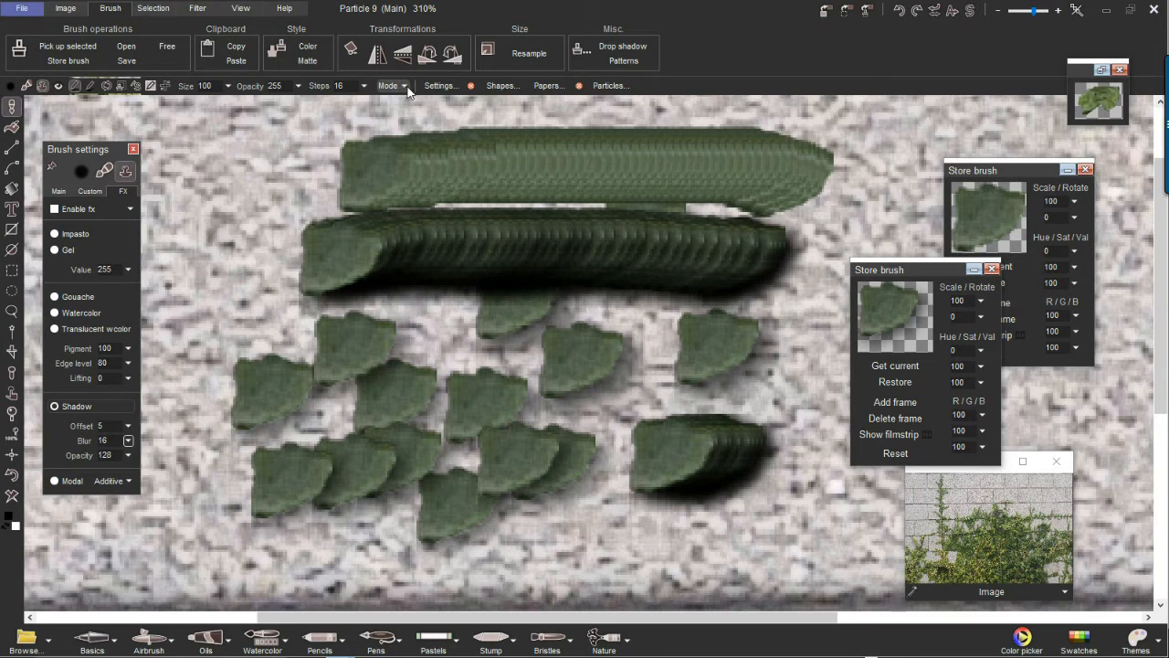
Set the brush Steps to 94 and paint a dense patch of drop-shadowed leaves over the wall.
left_click(364, 85)
left_click(353, 105)
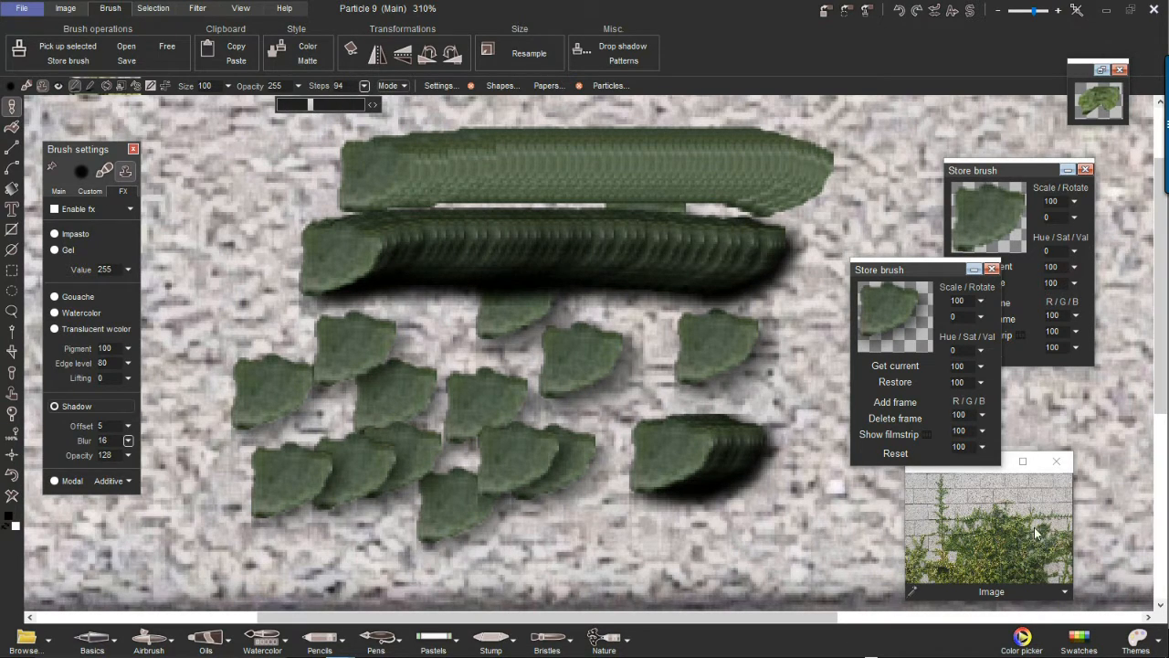
left_click(1012, 515)
mouse_move(305, 220)
left_mouse_down()
mouse_move(623, 214)
mouse_move(719, 326)
mouse_move(545, 540)
mouse_move(301, 361)
mouse_move(499, 267)
mouse_move(467, 524)
mouse_move(694, 324)
mouse_move(538, 370)
mouse_move(509, 424)
mouse_move(559, 370)
mouse_move(535, 372)
mouse_move(545, 269)
mouse_move(495, 301)
mouse_move(402, 249)
mouse_move(430, 325)
mouse_move(384, 462)
mouse_move(402, 385)
mouse_move(334, 228)
mouse_move(272, 339)
mouse_move(219, 261)
mouse_move(231, 155)
mouse_move(193, 207)
mouse_move(235, 386)
left_mouse_up()
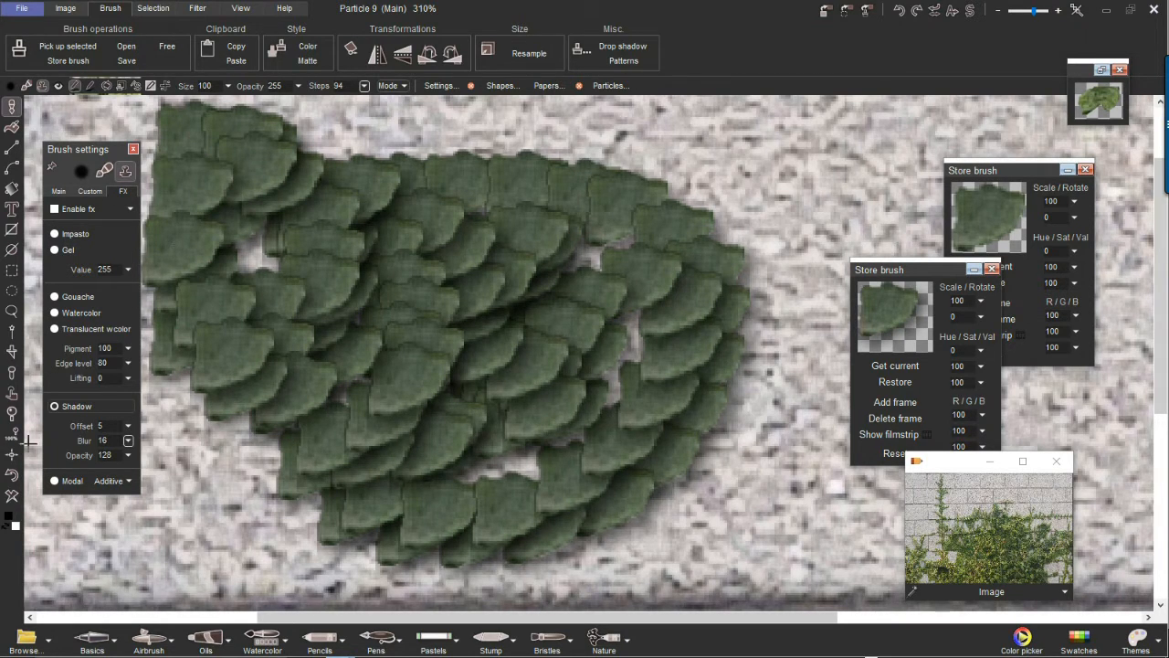
Clear the wall and arrange the two stored brush windows one above the other.
left_click(16, 497)
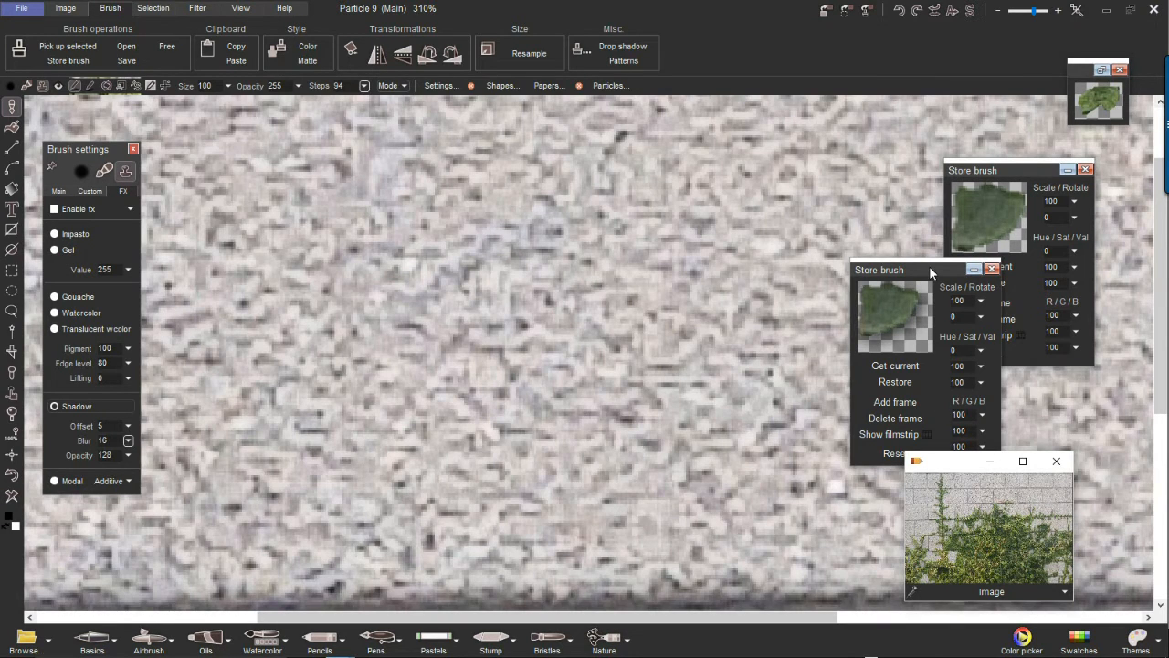
left_click_drag(928, 268, 1109, 374)
left_click_drag(1000, 201, 1035, 176)
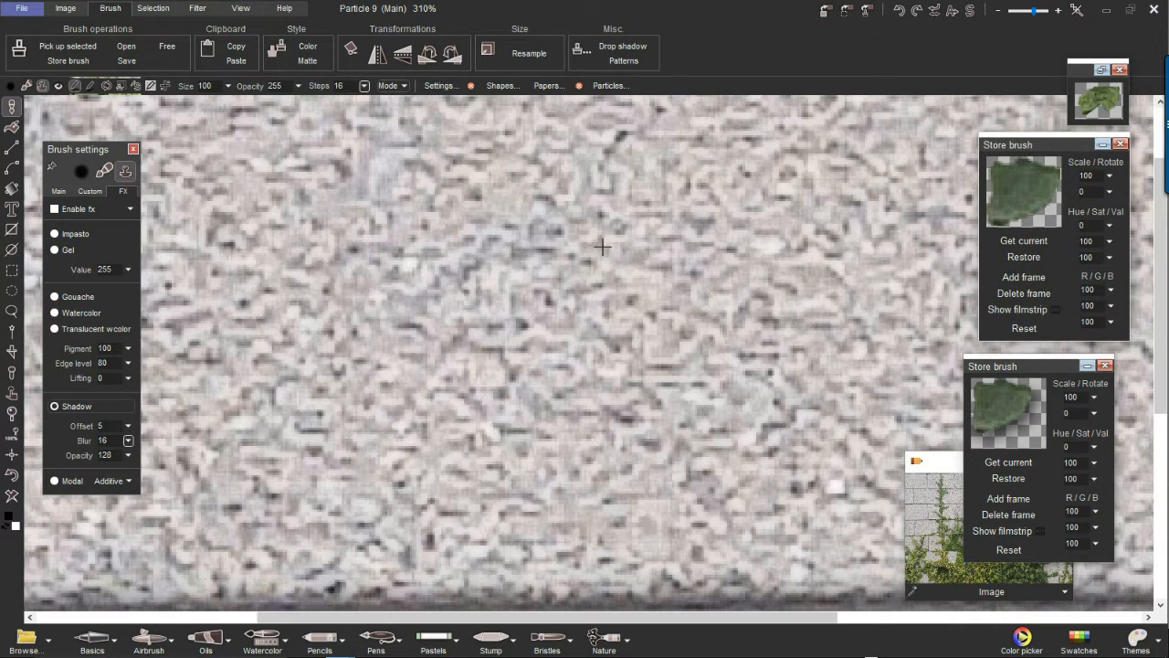
Set the brush Steps to 146 and paint a ring of spaced plain leaves on the wall.
left_click(364, 85)
left_click(327, 106)
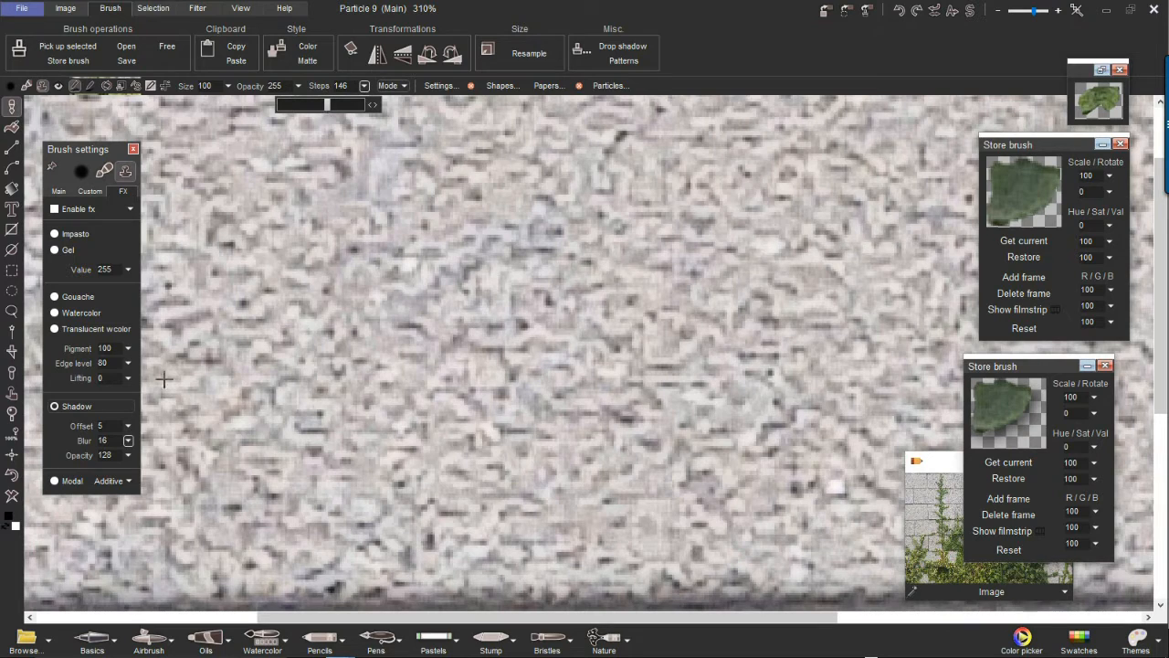
mouse_move(836, 233)
left_mouse_down()
mouse_move(826, 216)
mouse_move(703, 470)
mouse_move(845, 233)
left_mouse_up()
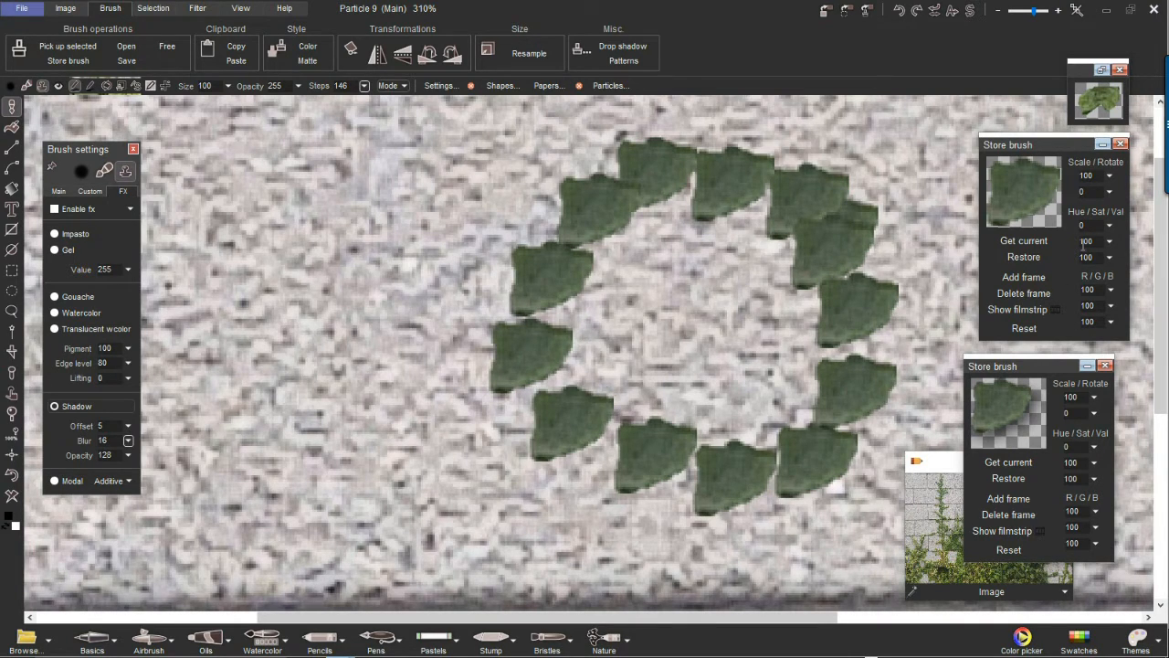
Reload the plain leaf brush, paint a dense arc over the top of the leaf ring, and undo it.
left_click(1030, 180)
mouse_move(738, 162)
left_mouse_down()
mouse_move(645, 177)
mouse_move(597, 211)
left_mouse_up()
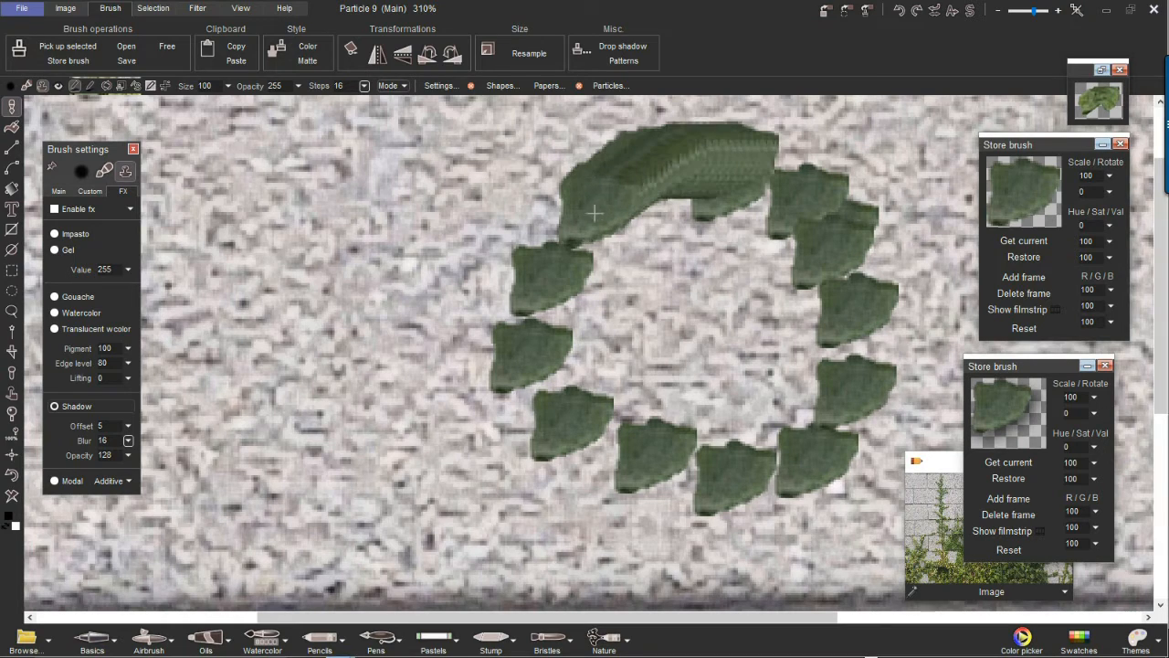
left_click(13, 476)
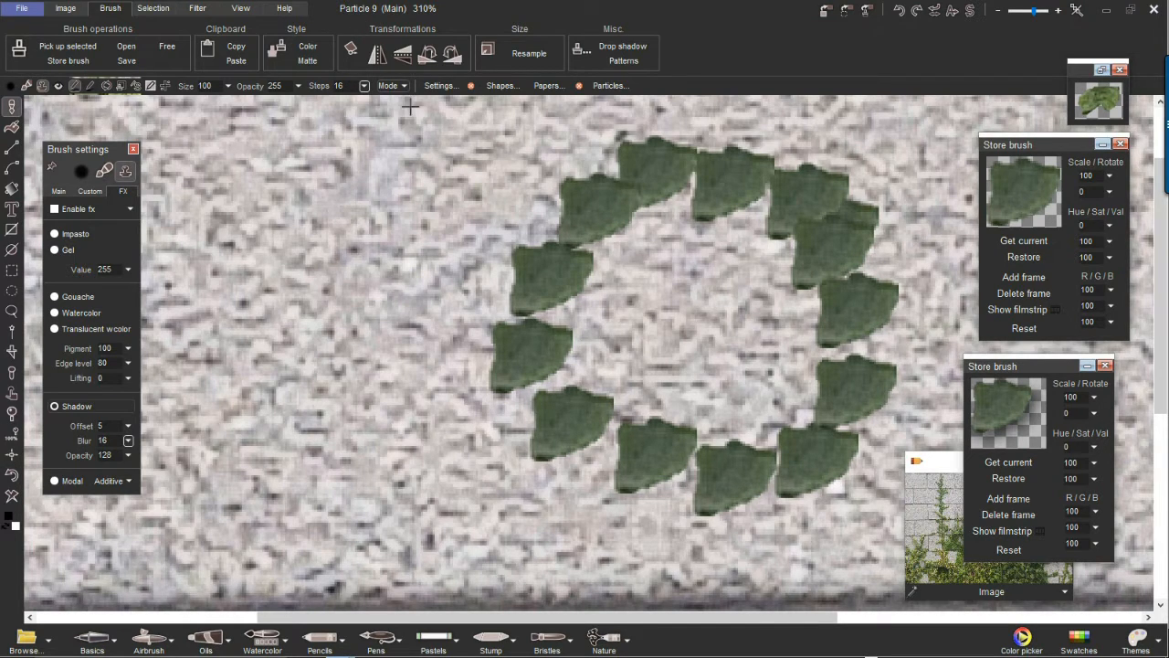
Set the plain leaf brush's Steps to 124 and enable the brush effects.
left_click(363, 86)
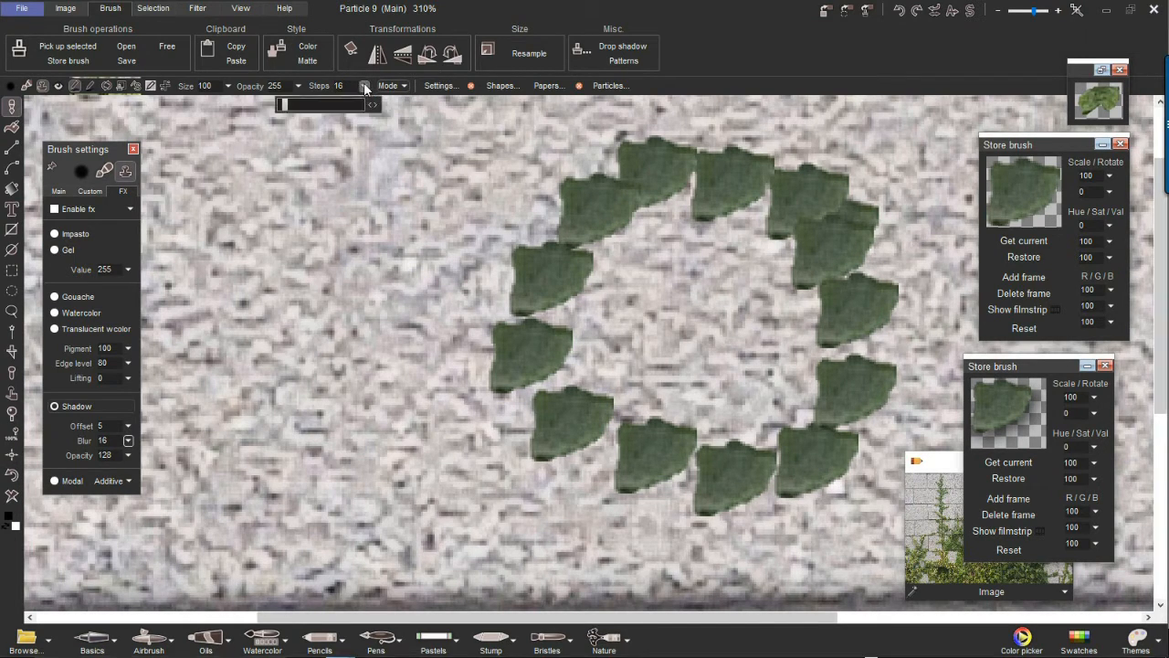
left_click(316, 106)
left_click(54, 210)
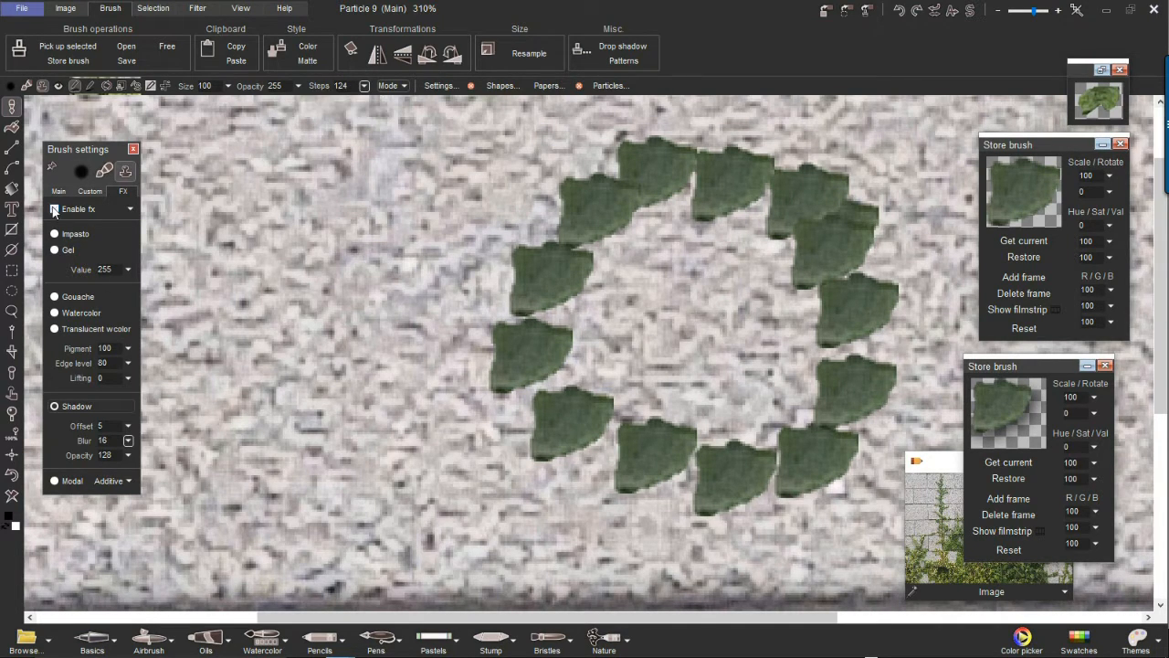
Paint a loop and dense overlapping rows of plain leaves with the live shadow effect over the existing leaf ring.
mouse_move(612, 171)
left_mouse_down()
mouse_move(569, 158)
mouse_move(434, 299)
mouse_move(554, 463)
mouse_move(717, 388)
mouse_move(708, 196)
mouse_move(523, 172)
mouse_move(494, 235)
left_mouse_up()
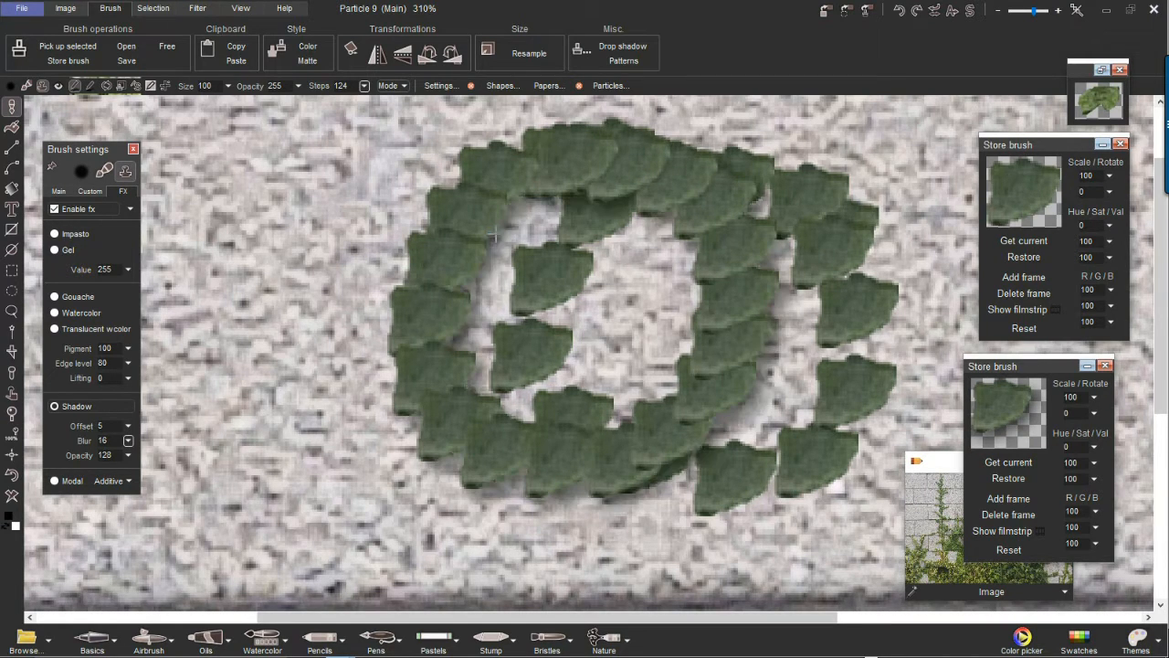
mouse_move(707, 284)
left_mouse_down()
mouse_move(525, 405)
mouse_move(657, 210)
mouse_move(450, 454)
mouse_move(642, 238)
mouse_move(559, 264)
mouse_move(424, 412)
mouse_move(656, 158)
mouse_move(357, 392)
mouse_move(576, 164)
mouse_move(337, 343)
mouse_move(458, 183)
mouse_move(318, 272)
mouse_move(505, 153)
mouse_move(403, 155)
mouse_move(621, 159)
mouse_move(509, 308)
left_mouse_up()
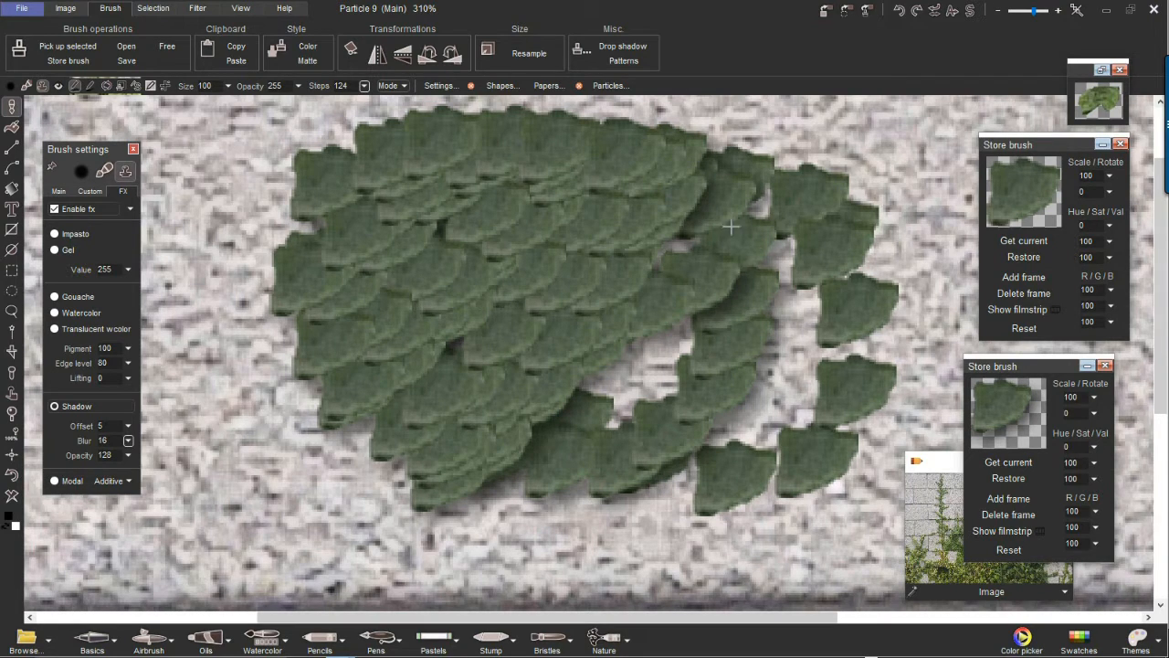
Load the stored leaf brush with the baked-in shadow, set Steps to 160, and paint overlapping leaves across the left part of the patch.
left_click(1012, 396)
left_click(362, 85)
left_click_drag(316, 109, 332, 108)
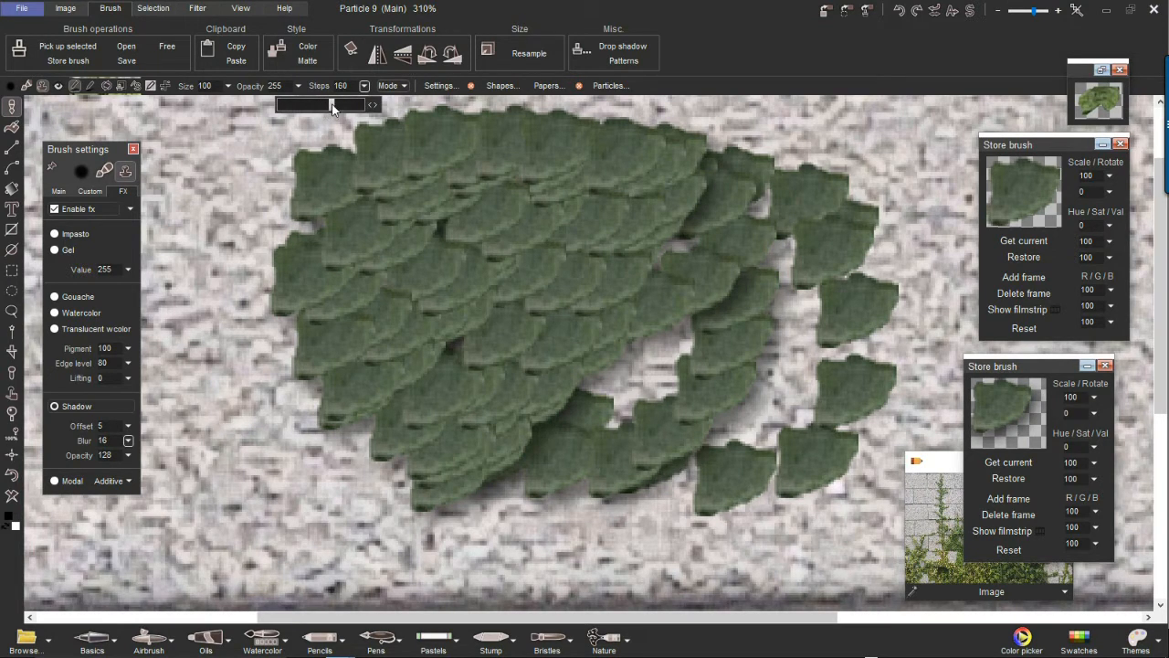
mouse_move(452, 176)
left_mouse_down()
mouse_move(399, 298)
mouse_move(347, 191)
mouse_move(306, 263)
mouse_move(274, 493)
mouse_move(282, 335)
mouse_move(237, 237)
mouse_move(205, 365)
mouse_move(178, 215)
mouse_move(177, 502)
mouse_move(160, 461)
left_mouse_up()
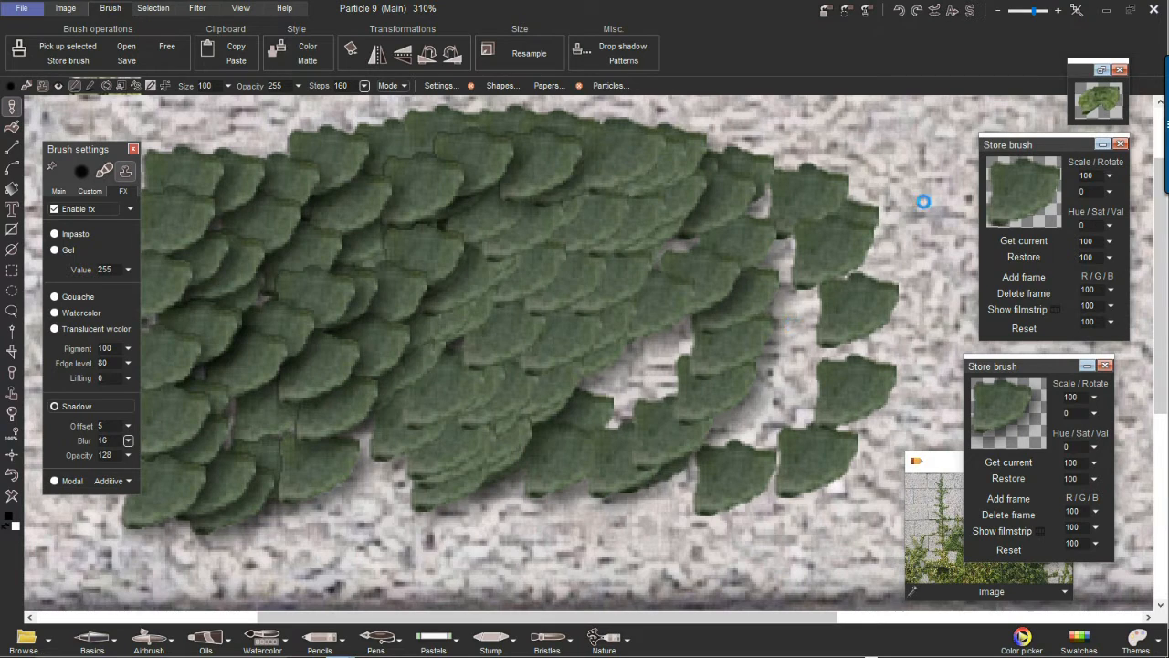
Restore the minimized multi-leaf stored brush, show its filmstrip with all three leaf frames, and move the enlarged window aside.
left_click(1101, 70)
mouse_move(556, 205)
left_mouse_down()
mouse_move(930, 54)
mouse_move(819, 66)
left_mouse_up()
left_click(778, 230)
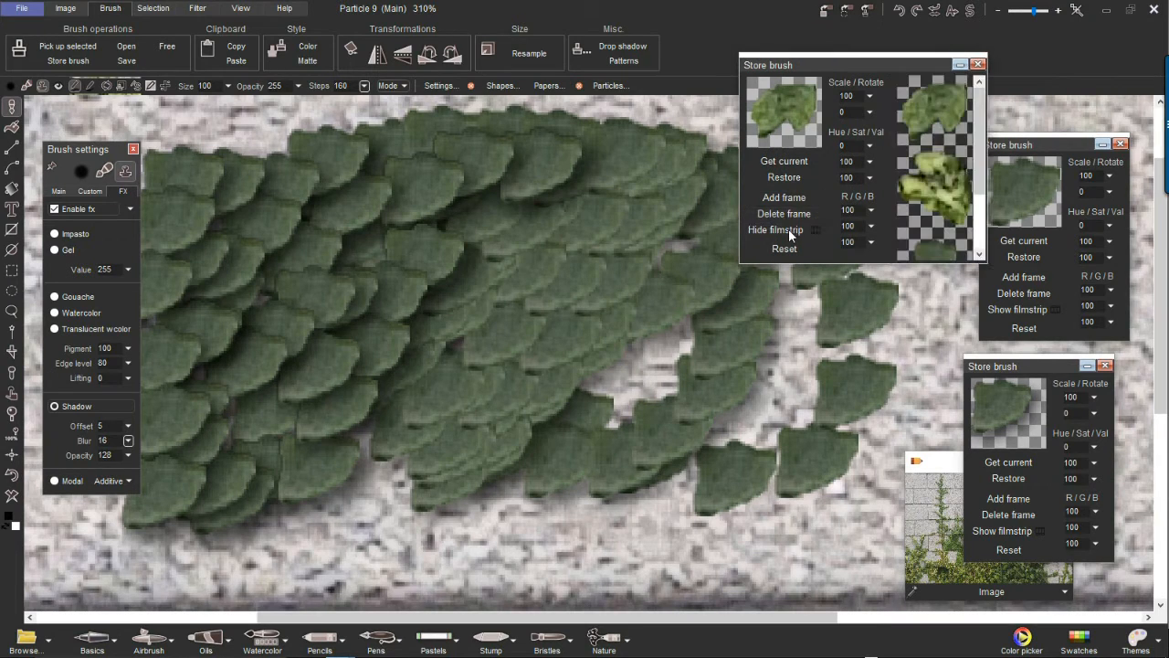
left_click_drag(981, 141, 977, 208)
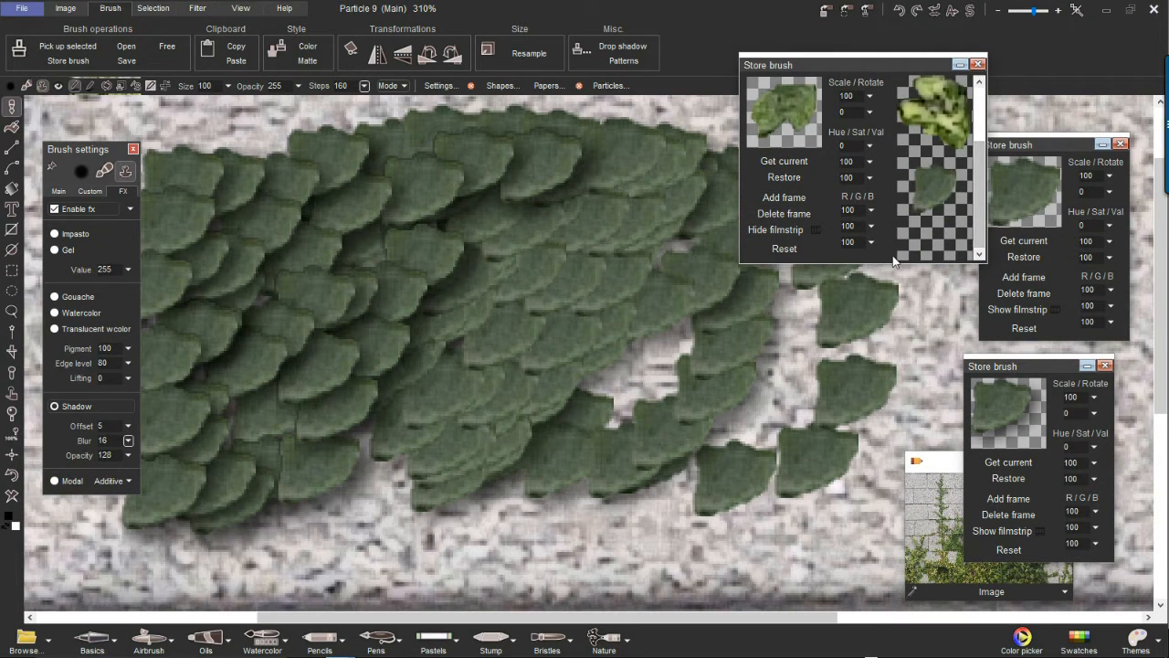
left_click_drag(891, 264, 891, 424)
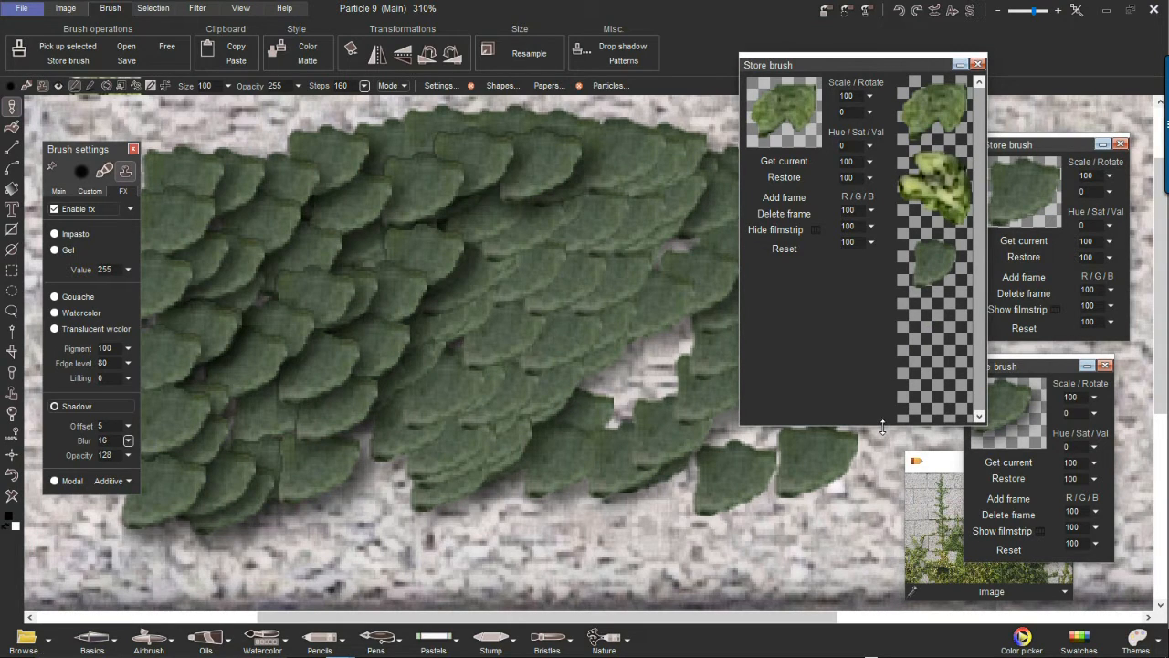
left_click_drag(882, 427, 882, 423)
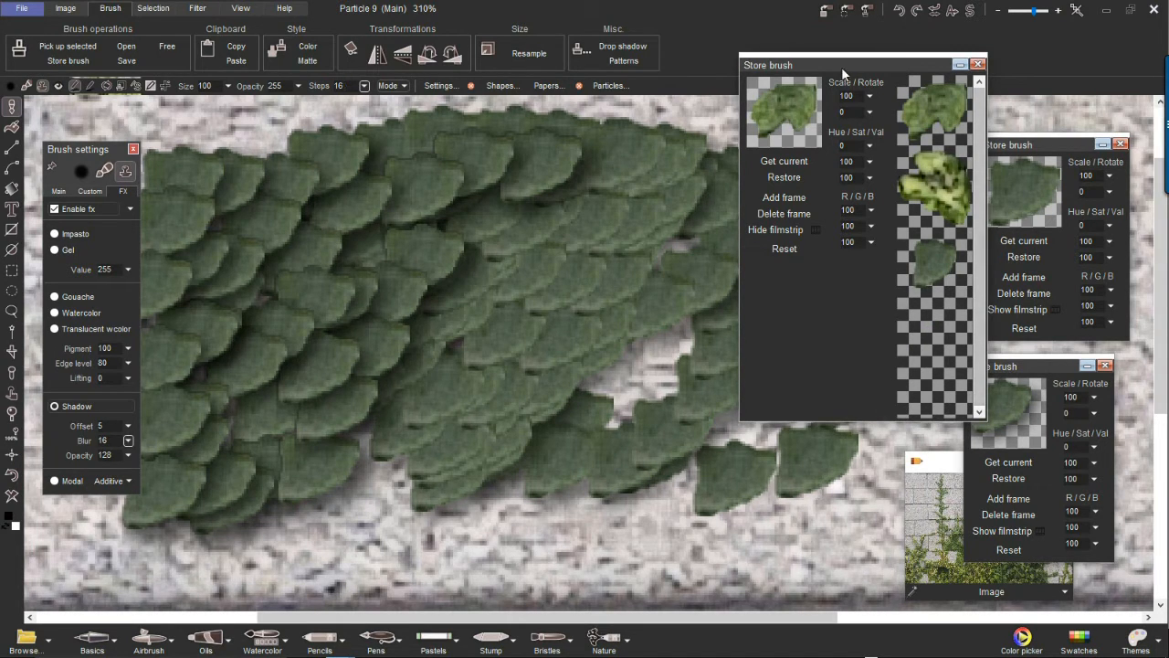
left_click_drag(867, 65, 1009, 98)
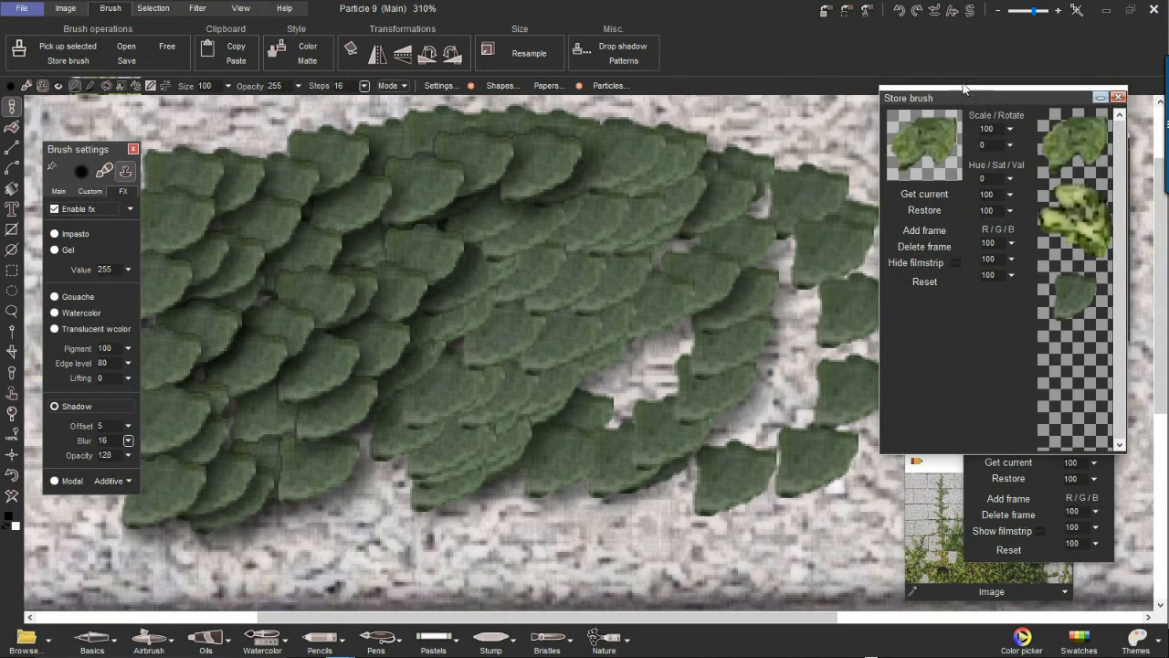
Add a black drop shadow to the multi-leaf brush with slightly more fuzziness and slightly lower opacity.
left_click(624, 47)
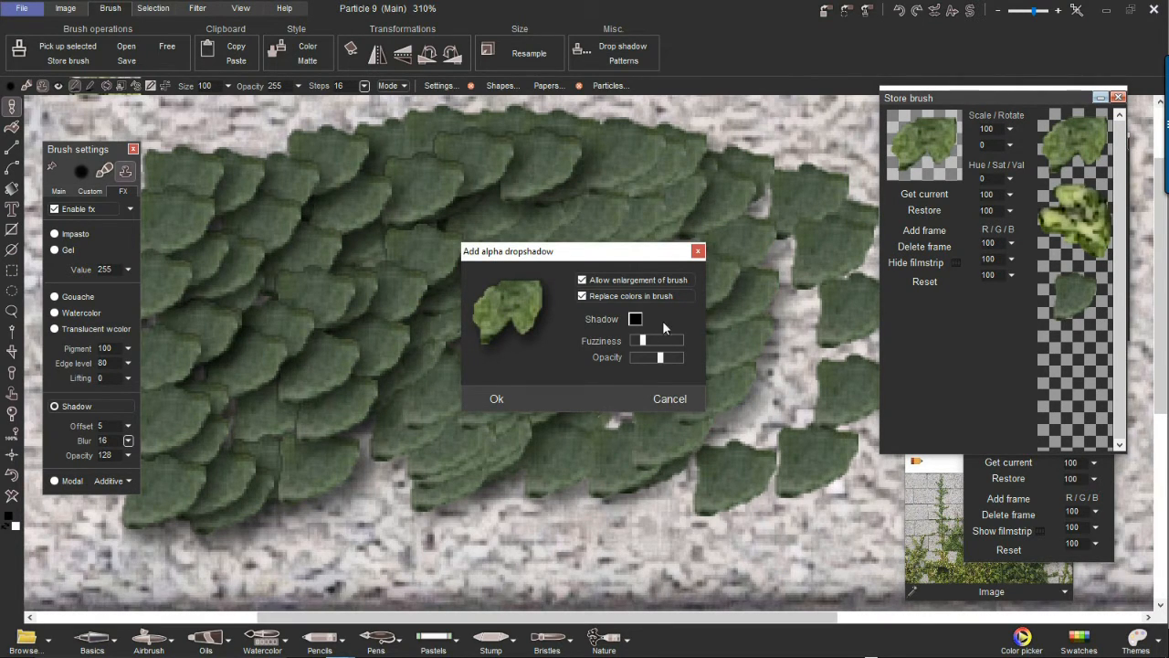
left_click_drag(644, 343, 658, 364)
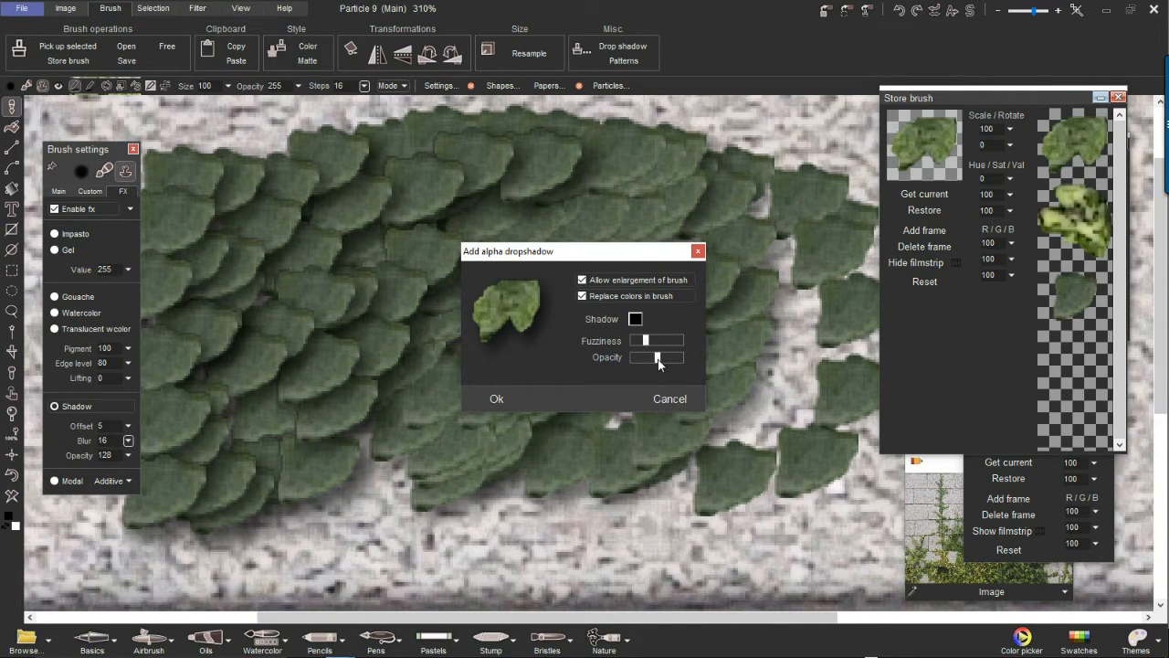
left_click(499, 399)
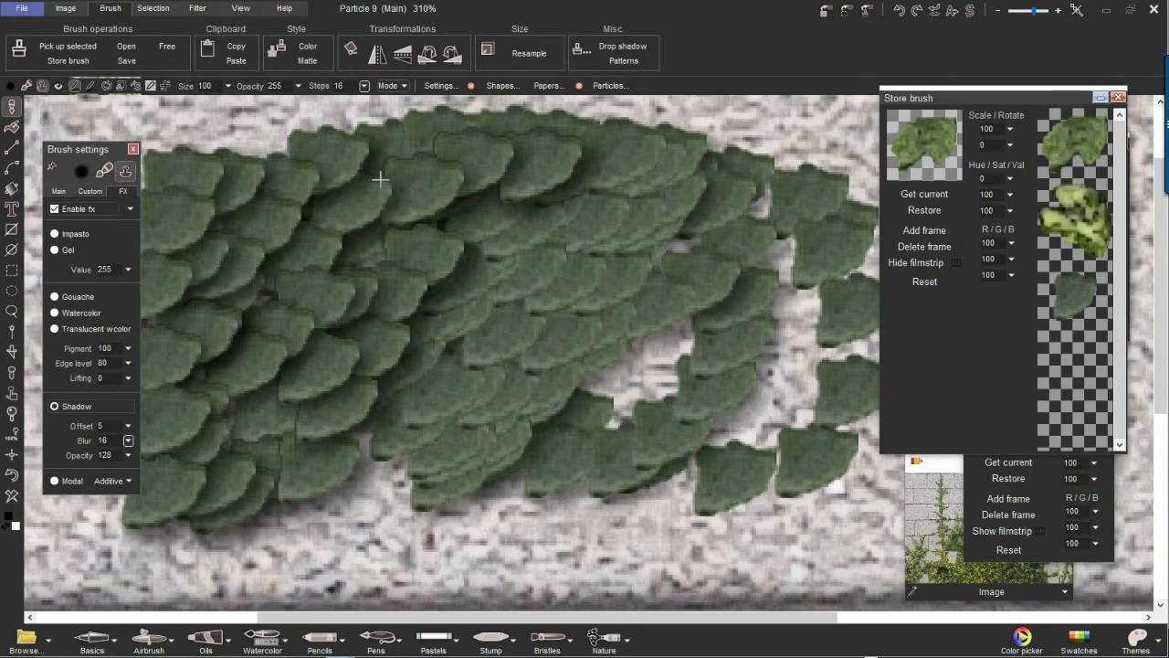
Store the shadowed multi-leaf brush, inspect its filmstrip frames, and collapse and reposition its window.
left_click(867, 11)
mouse_move(913, 32)
left_mouse_down()
mouse_move(794, 109)
mouse_move(690, 121)
left_mouse_up()
left_click(654, 274)
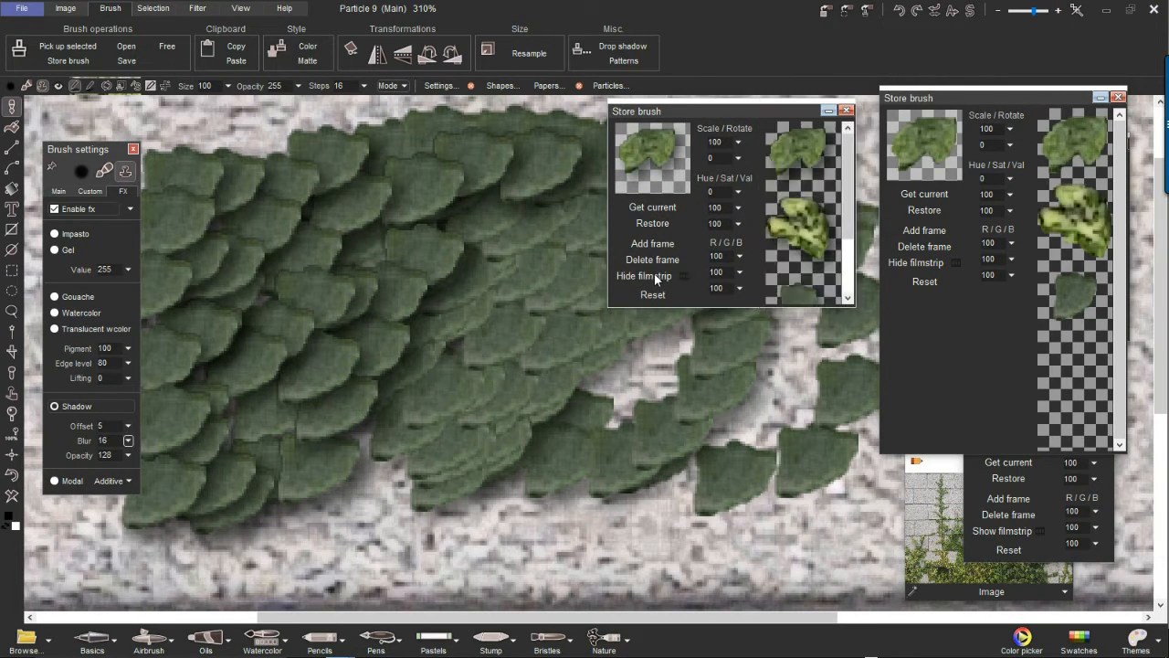
left_click_drag(852, 311, 854, 449)
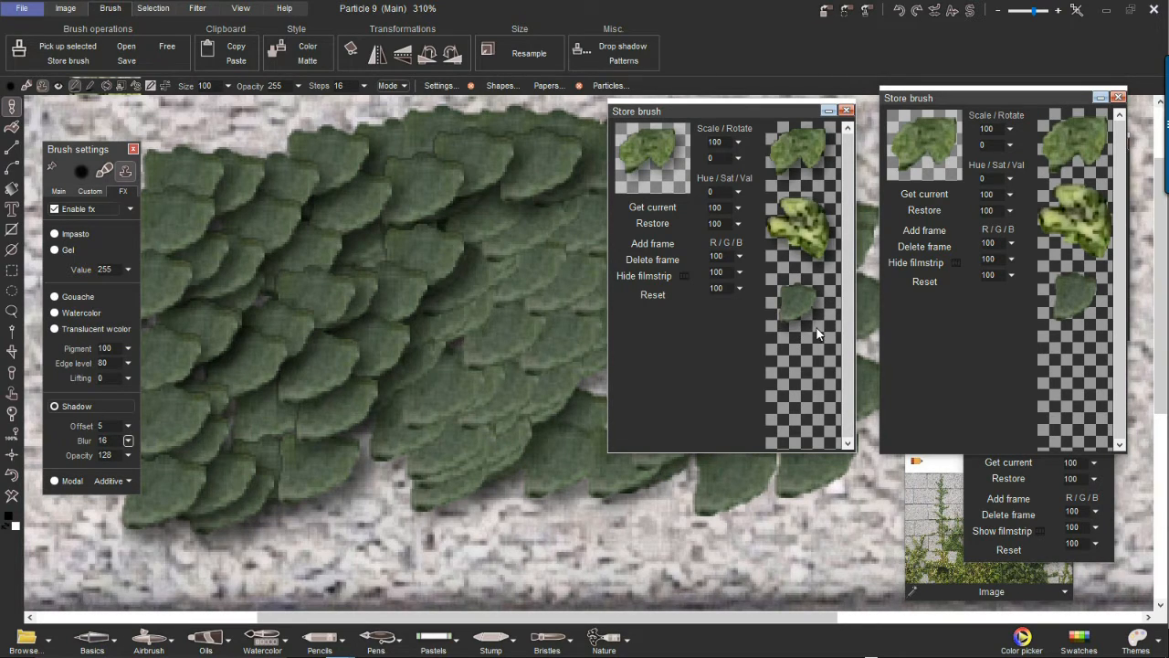
left_click(650, 277)
left_click_drag(659, 112, 879, 64)
Paint a dense diagonal band of mixed leaves, and with Steps set to 166 add widely spaced leaves above and beside it.
mouse_move(671, 263)
left_mouse_down()
mouse_move(530, 311)
mouse_move(326, 488)
left_mouse_up()
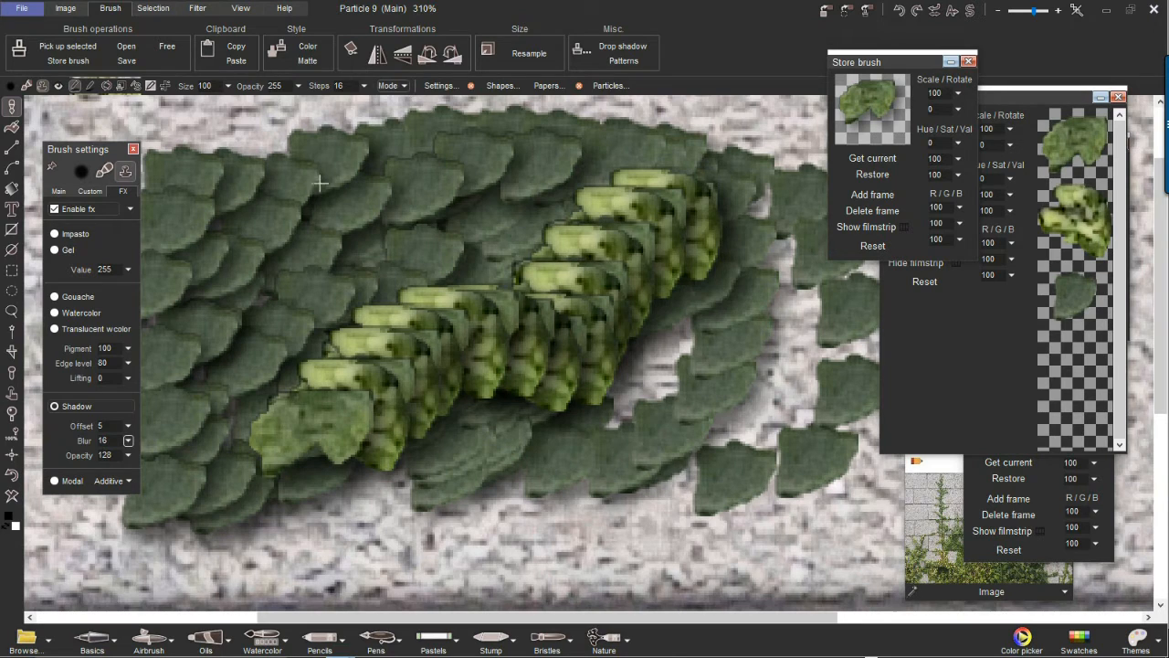
left_click(363, 86)
left_click_drag(299, 105, 332, 108)
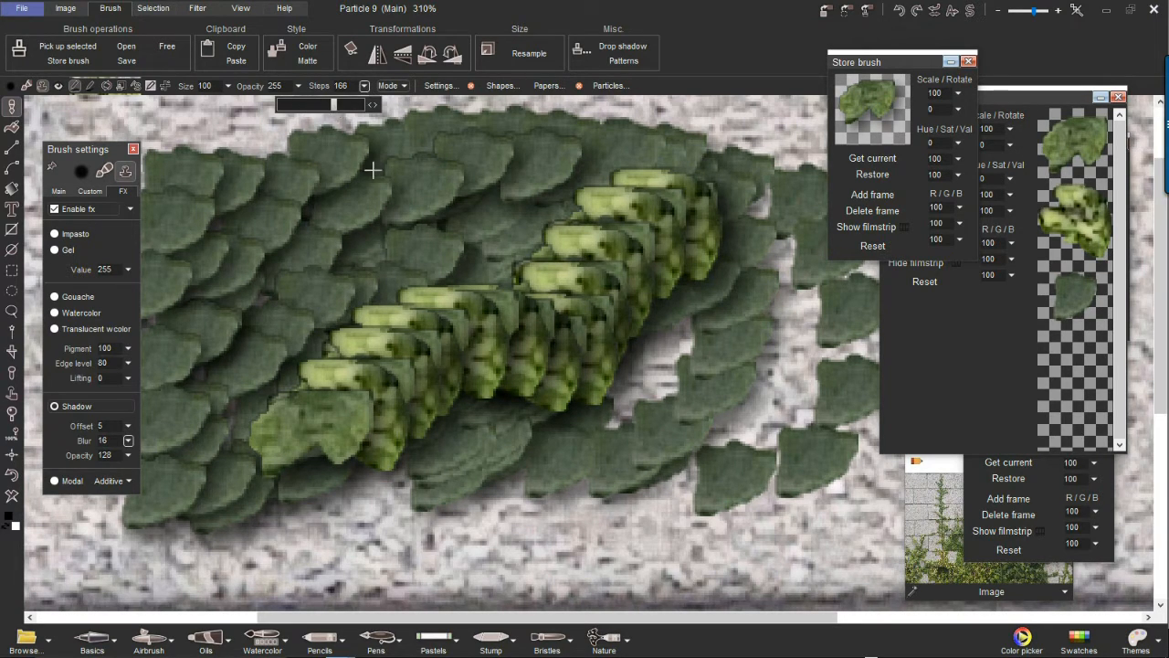
left_click(544, 173)
left_click(398, 212)
left_click(297, 280)
left_click(302, 327)
left_click(376, 407)
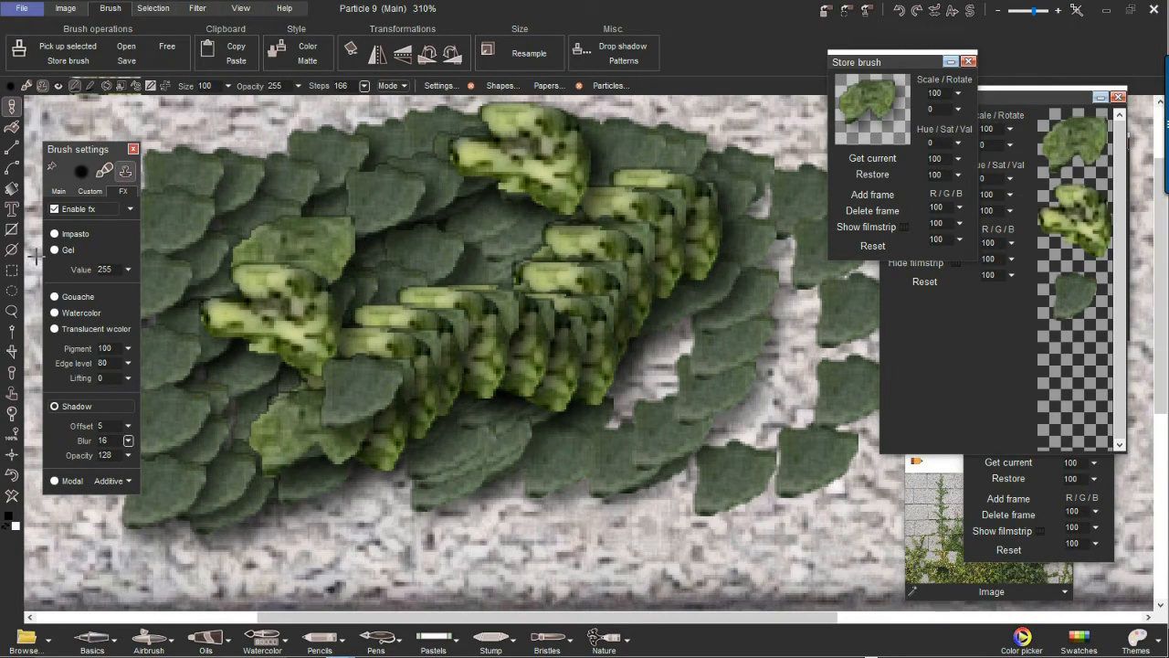
Close the brush settings, set Steps to 119, and paint a spaced row of mixed leaves along the lower edge of the patch.
left_click(134, 149)
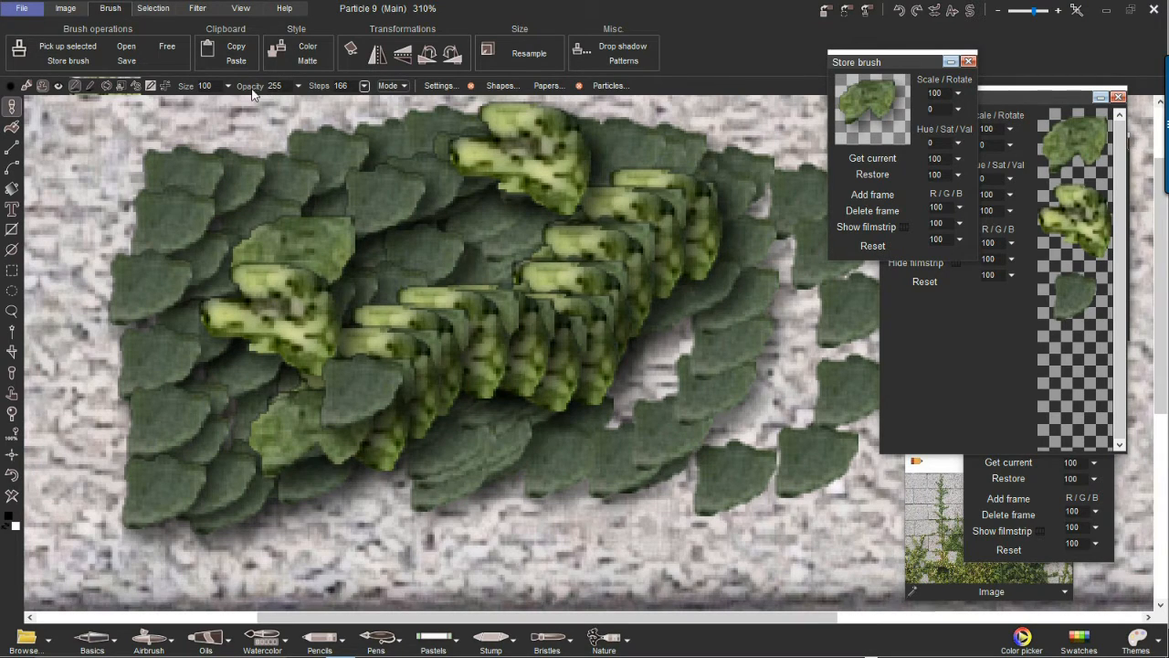
left_click(362, 95)
left_click_drag(335, 104, 306, 108)
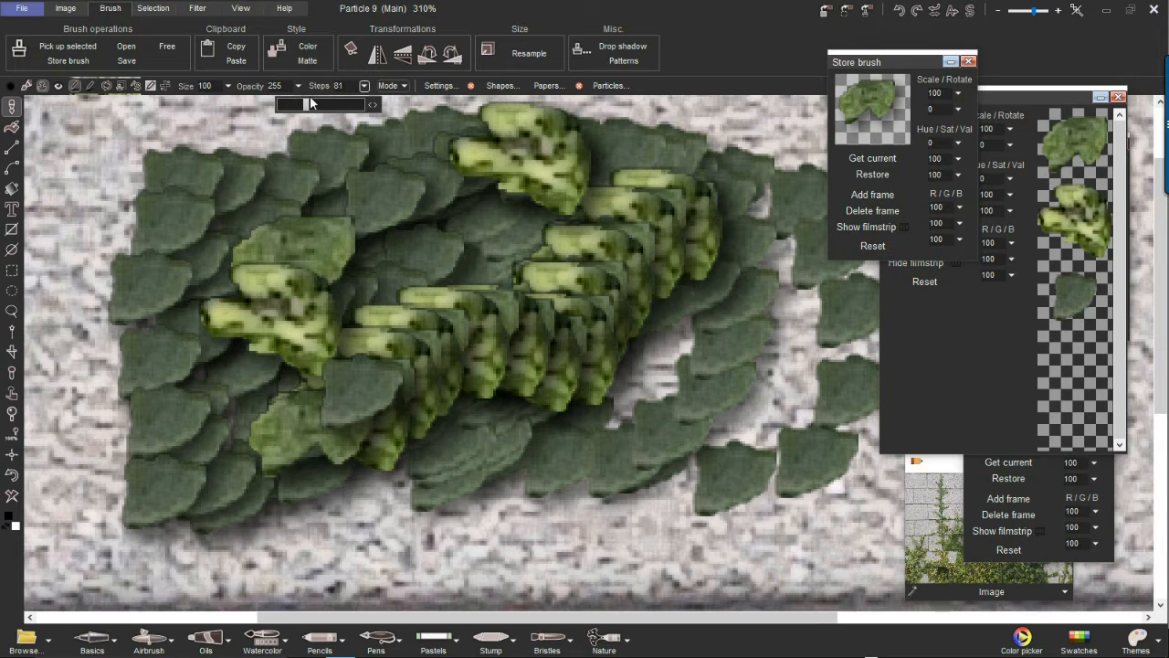
mouse_move(646, 447)
left_mouse_down()
mouse_move(641, 476)
mouse_move(347, 511)
left_mouse_up()
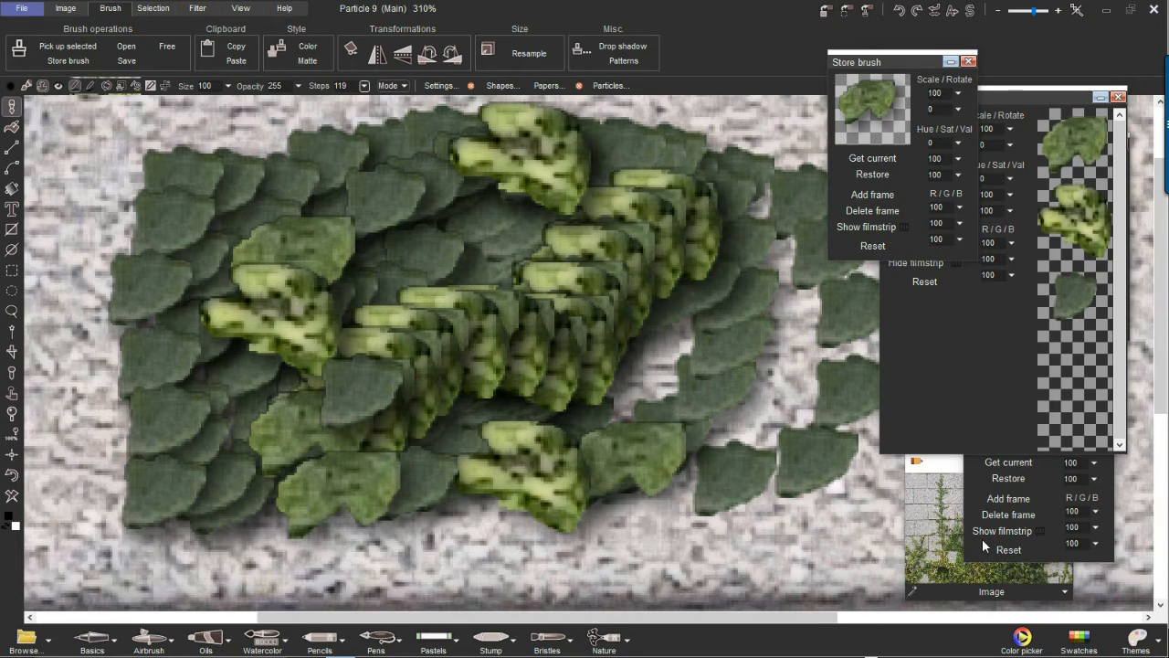
Paint spaced mixed leaves up a bare vertical mortar joint and along the horizontal joint at its foot.
left_click(931, 512)
scroll(546, 288, "down", 5)
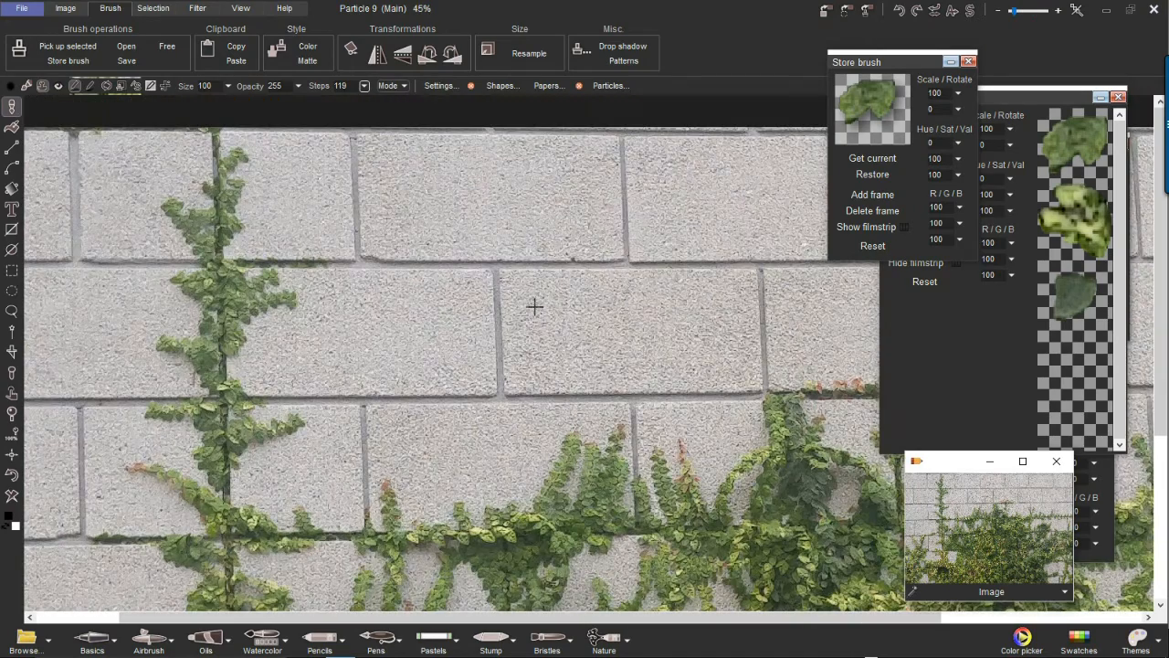
left_click_drag(505, 400, 486, 255)
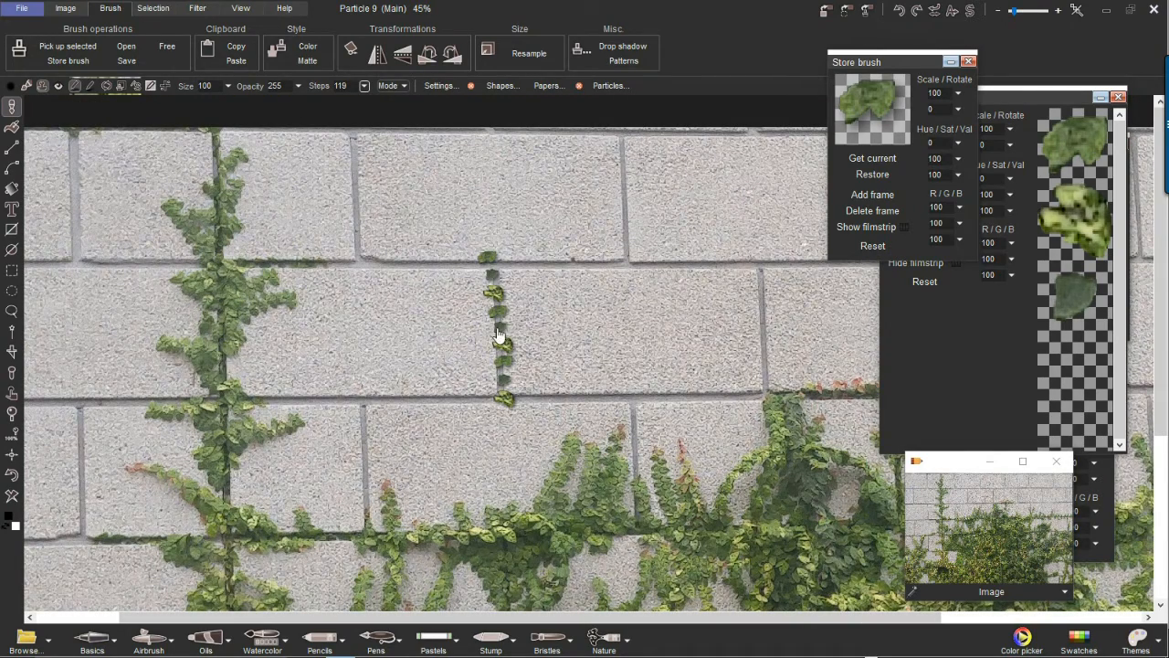
scroll(501, 344, "up", 3)
scroll(397, 368, "up", 2)
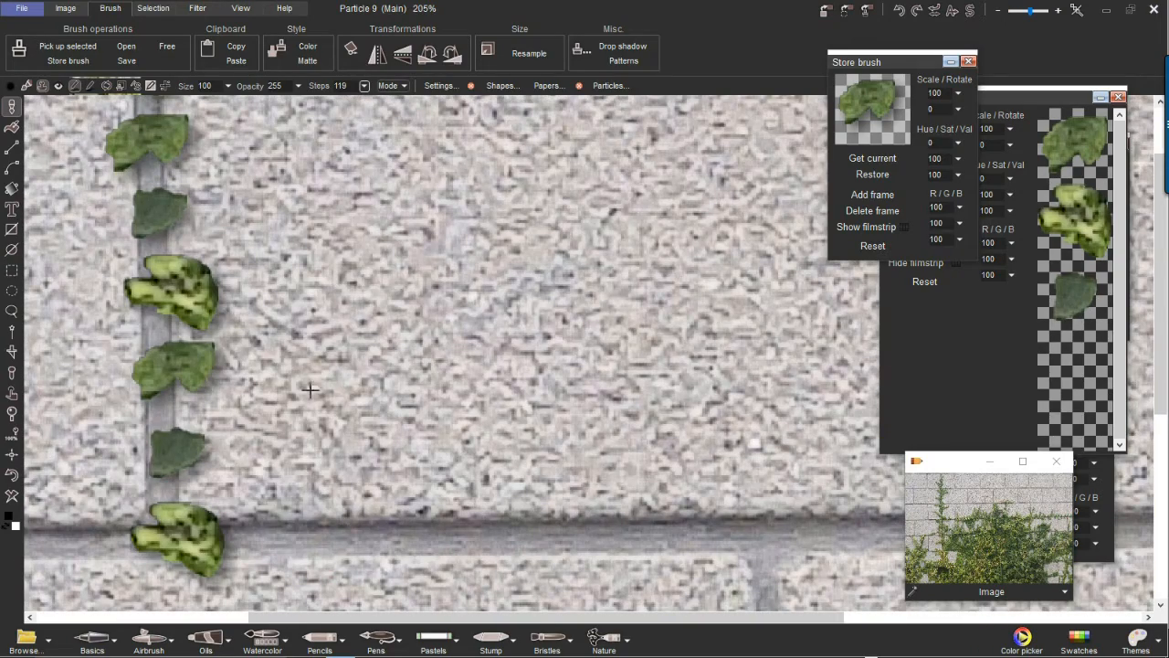
left_click_drag(663, 523, 200, 518)
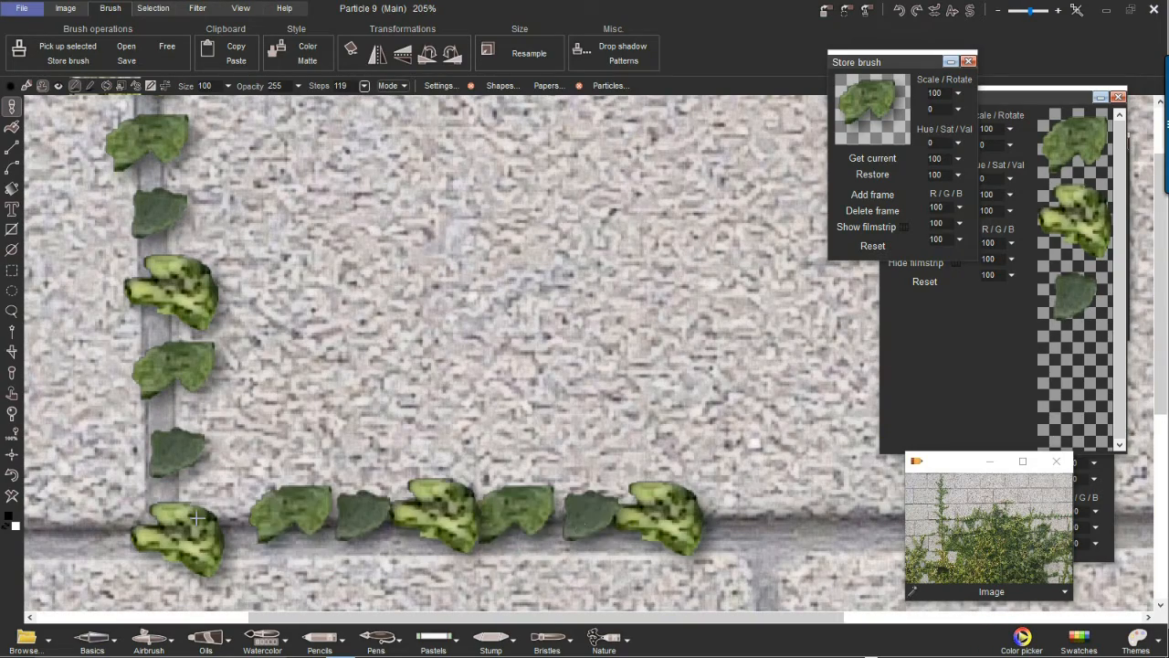
Thicken the corner where the two mortar joints meet with a dense cluster of overlapping mixed leaves.
left_click_drag(324, 500, 177, 322)
left_click_drag(380, 493, 190, 338)
mouse_move(315, 453)
left_mouse_down()
mouse_move(259, 393)
mouse_move(174, 389)
mouse_move(146, 334)
mouse_move(184, 415)
mouse_move(258, 478)
mouse_move(219, 454)
mouse_move(137, 457)
mouse_move(181, 455)
mouse_move(294, 505)
mouse_move(468, 517)
mouse_move(365, 553)
mouse_move(162, 487)
left_mouse_up()
scroll(325, 455, "down", 1)
scroll(319, 447, "down", 1)
left_click_drag(331, 368, 338, 495)
mouse_move(354, 416)
left_mouse_down()
mouse_move(397, 484)
mouse_move(511, 483)
mouse_move(406, 475)
mouse_move(472, 453)
left_mouse_up()
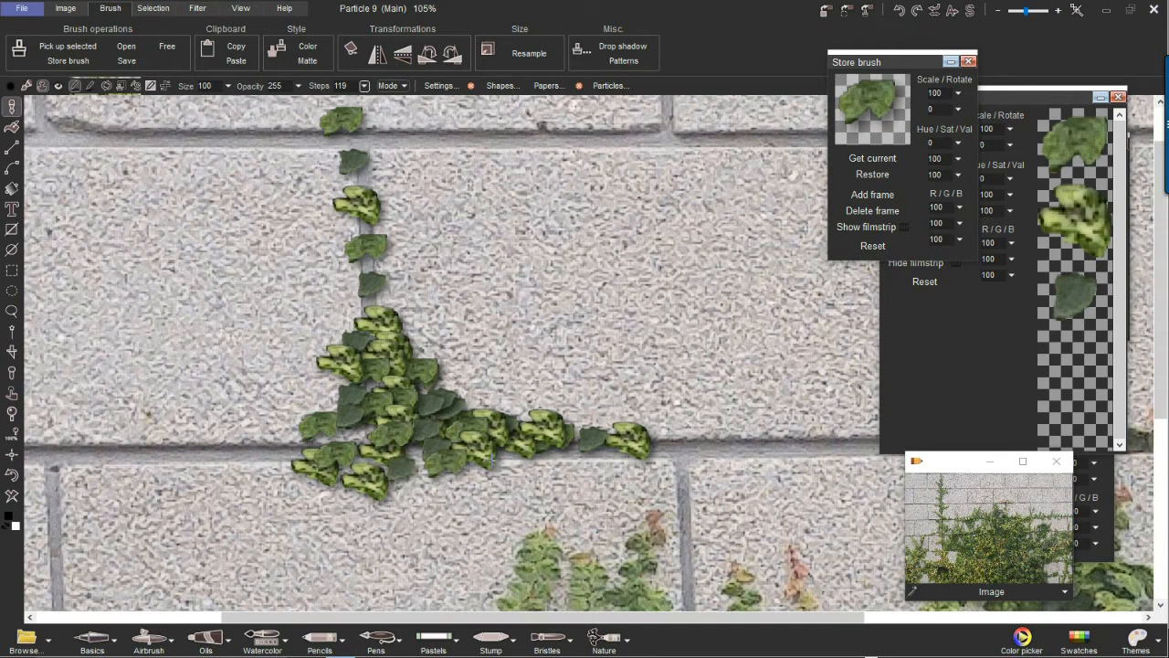
Paint an L-shaped trail of mixed leaves along the next horizontal joint and up the vertical joint above it.
left_click_drag(484, 207, 321, 500)
left_click_drag(522, 232, 421, 246)
mouse_move(607, 440)
left_mouse_down()
mouse_move(576, 429)
mouse_move(463, 439)
mouse_move(416, 420)
mouse_move(392, 385)
mouse_move(411, 163)
left_mouse_up()
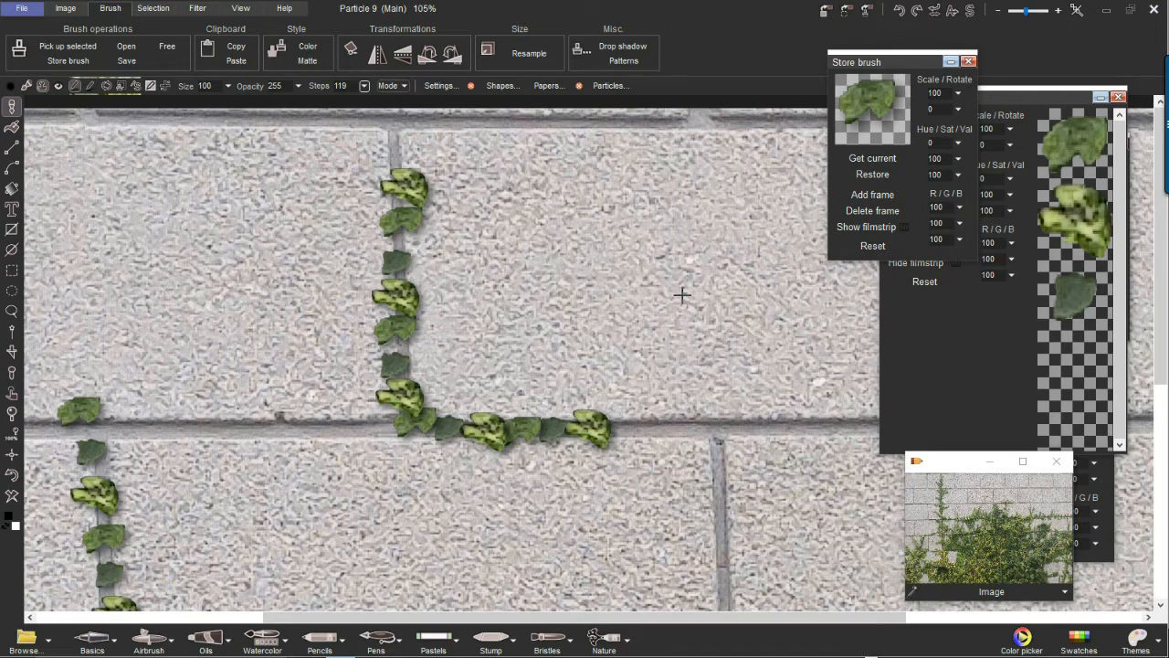
Separate the shadowed and unshadowed multi-leaf brush windows and paint an open loop of spaced leaves on the wall block.
mouse_move(919, 63)
left_mouse_down()
mouse_move(885, 174)
mouse_move(900, 296)
mouse_move(834, 211)
mouse_move(756, 40)
mouse_move(19, 112)
mouse_move(194, 211)
left_mouse_up()
left_click_drag(1012, 95, 715, 56)
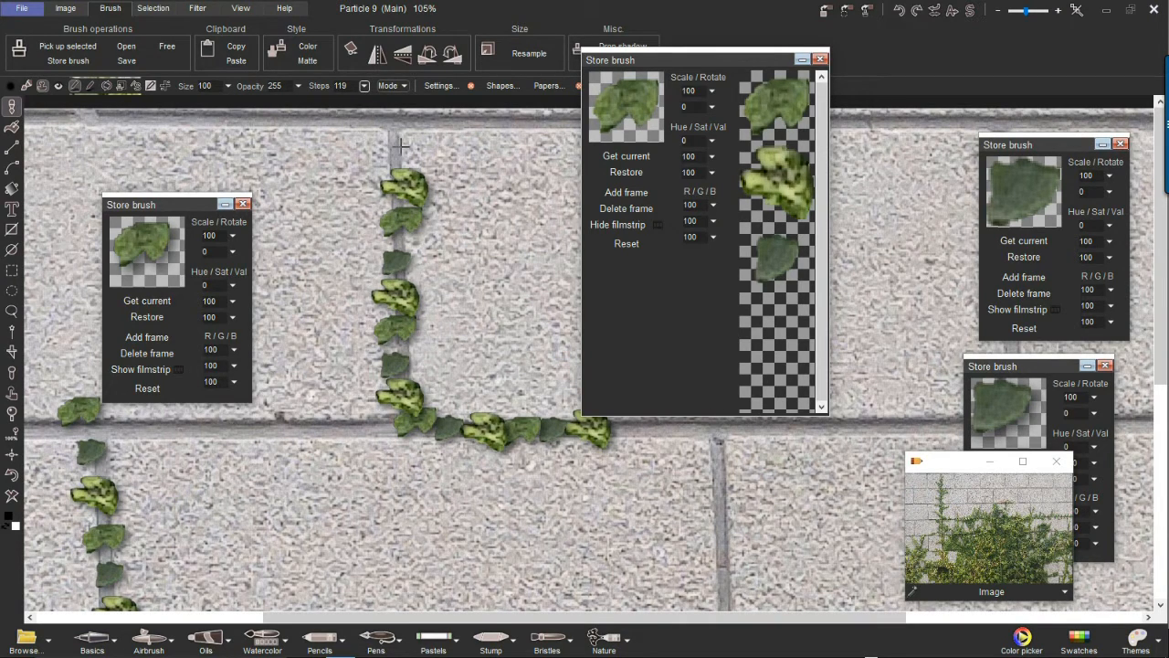
left_click_drag(712, 58, 1000, 94)
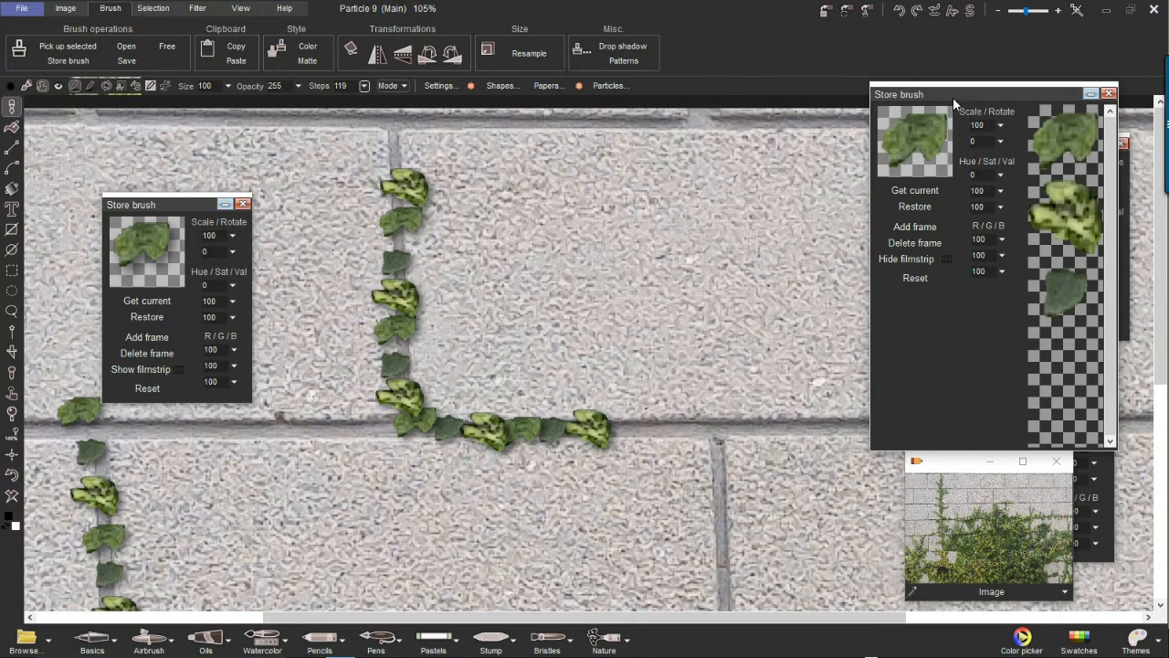
mouse_move(994, 94)
left_mouse_down()
mouse_move(1039, 73)
mouse_move(1019, 77)
left_mouse_up()
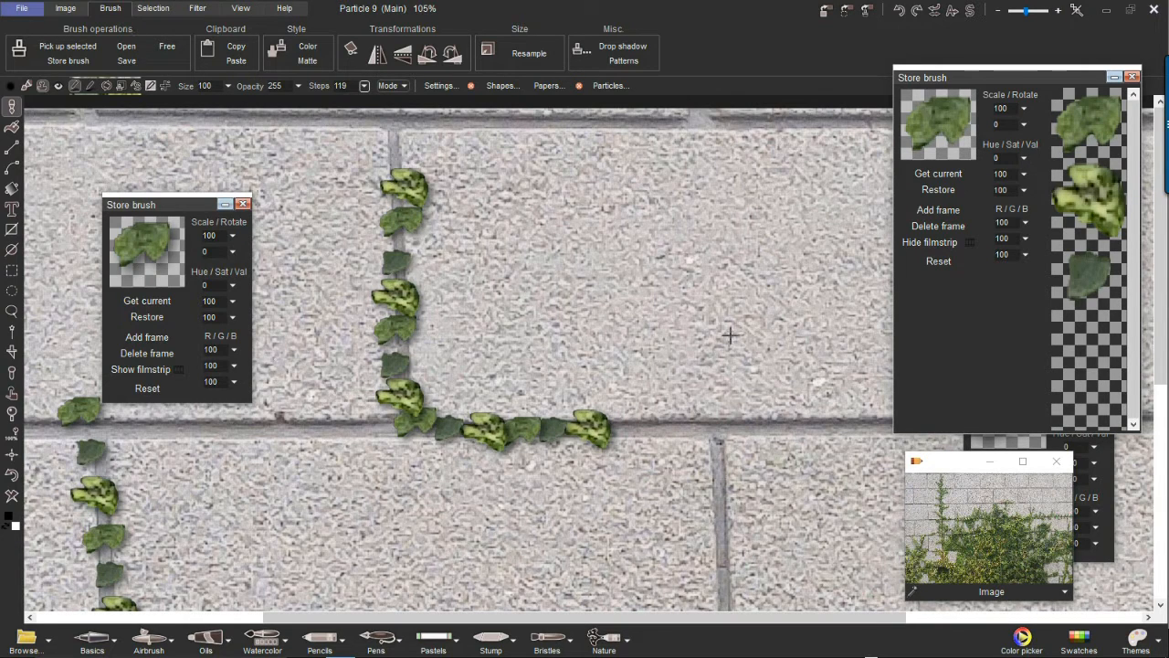
mouse_move(502, 219)
left_mouse_down()
mouse_move(642, 348)
mouse_move(803, 274)
mouse_move(639, 154)
mouse_move(542, 149)
left_mouse_up()
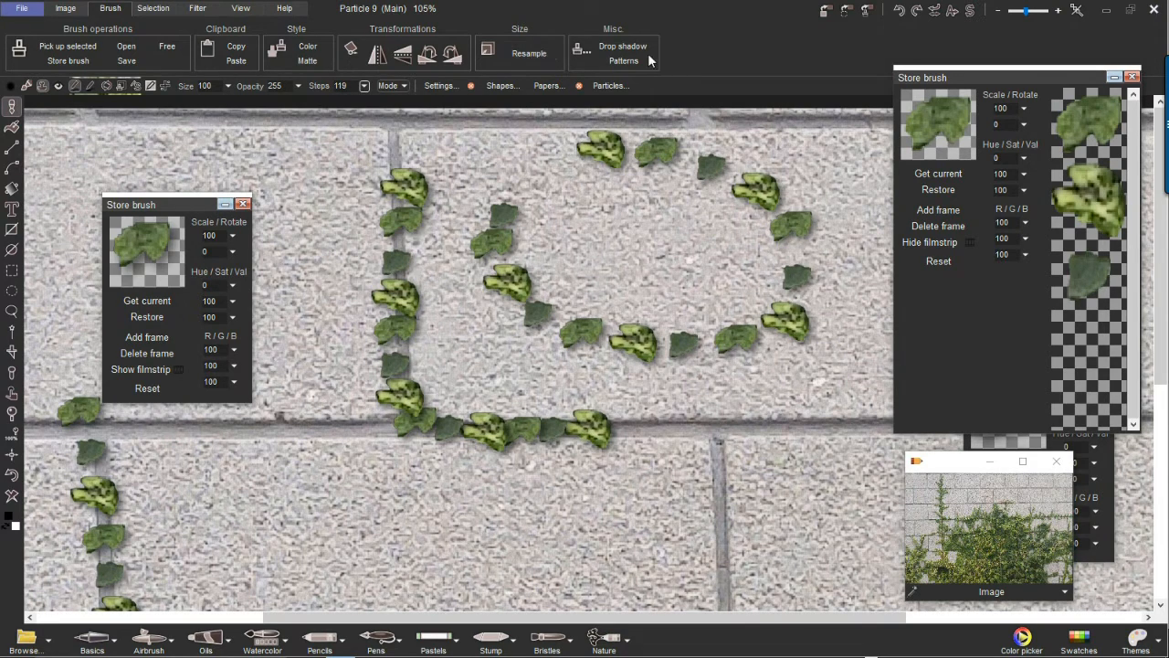
Move the unshadowed multi-leaf brush window to the opposite side and bring the reddish leaves along the photo's horizontal joint into close view.
mouse_move(1028, 81)
left_mouse_down()
mouse_move(839, 107)
mouse_move(772, 179)
mouse_move(931, 206)
mouse_move(963, 178)
left_mouse_up()
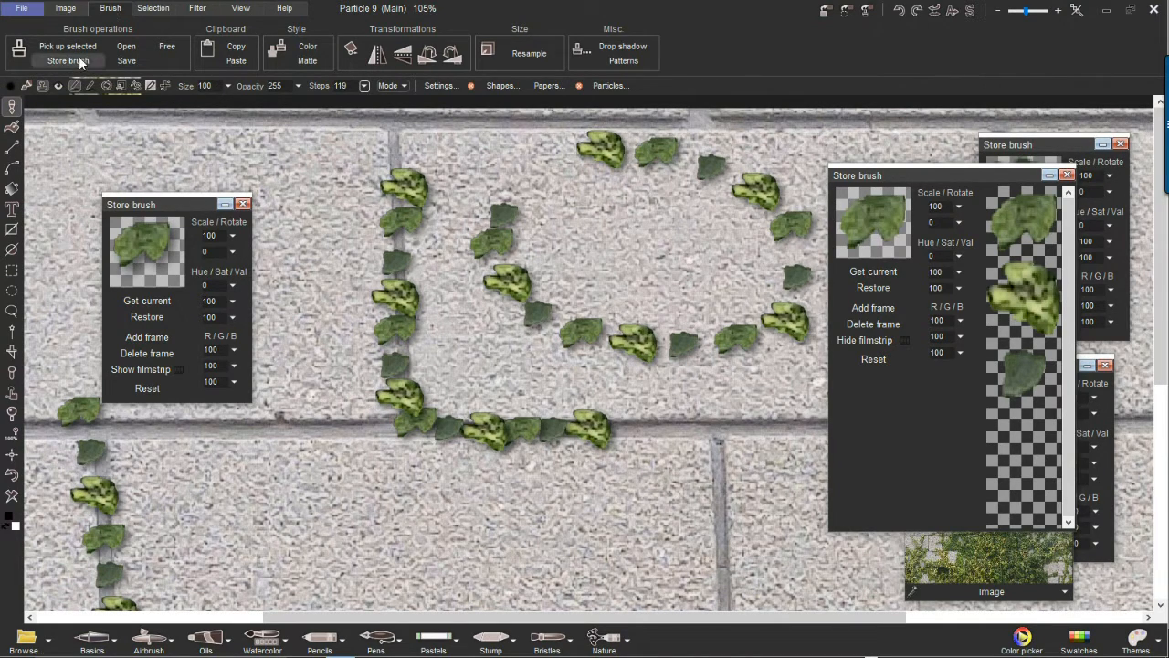
mouse_move(937, 174)
left_mouse_down()
mouse_move(564, 118)
mouse_move(202, 108)
mouse_move(183, 89)
left_mouse_up()
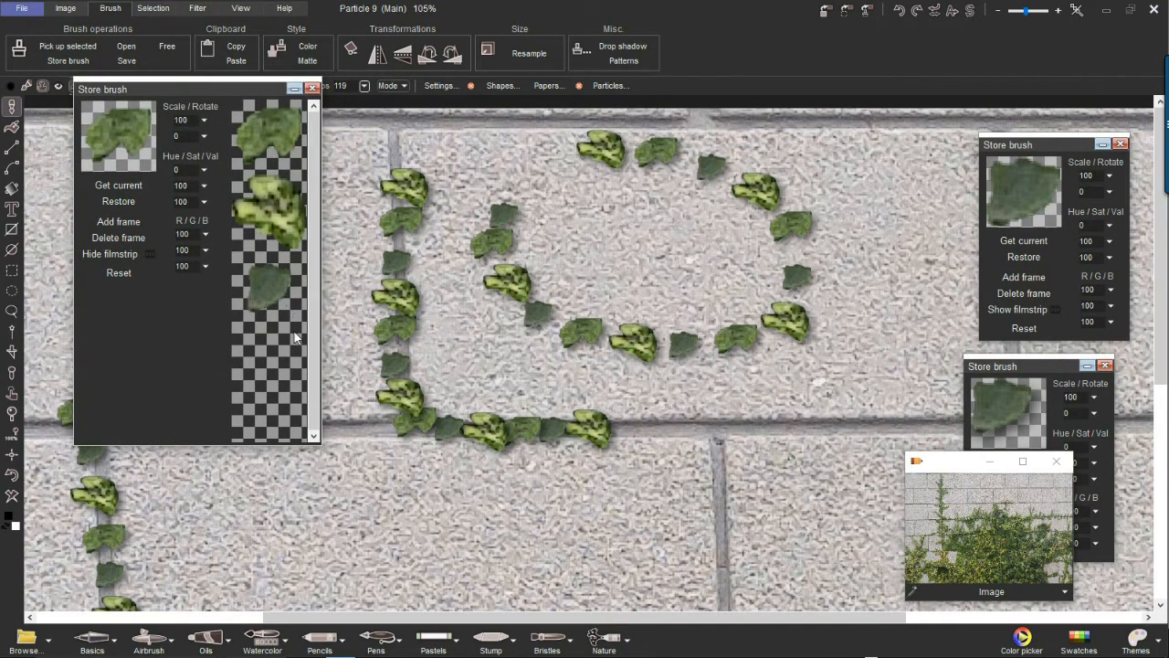
left_click(1001, 535)
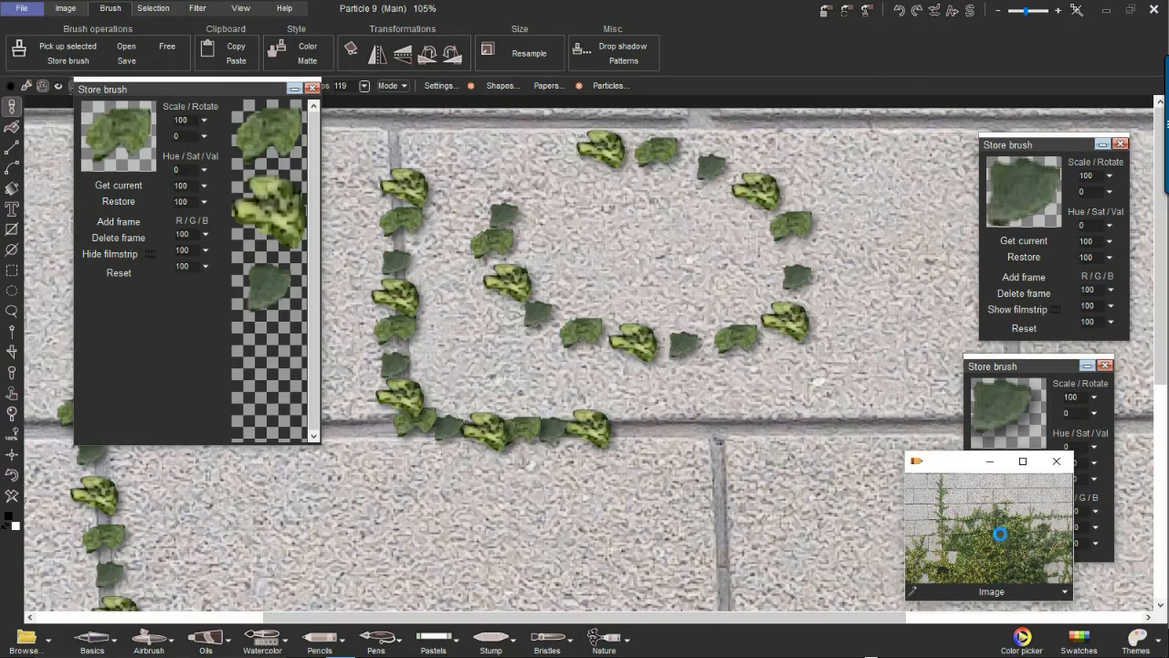
left_click_drag(819, 515, 518, 169)
left_click_drag(731, 475, 564, 360)
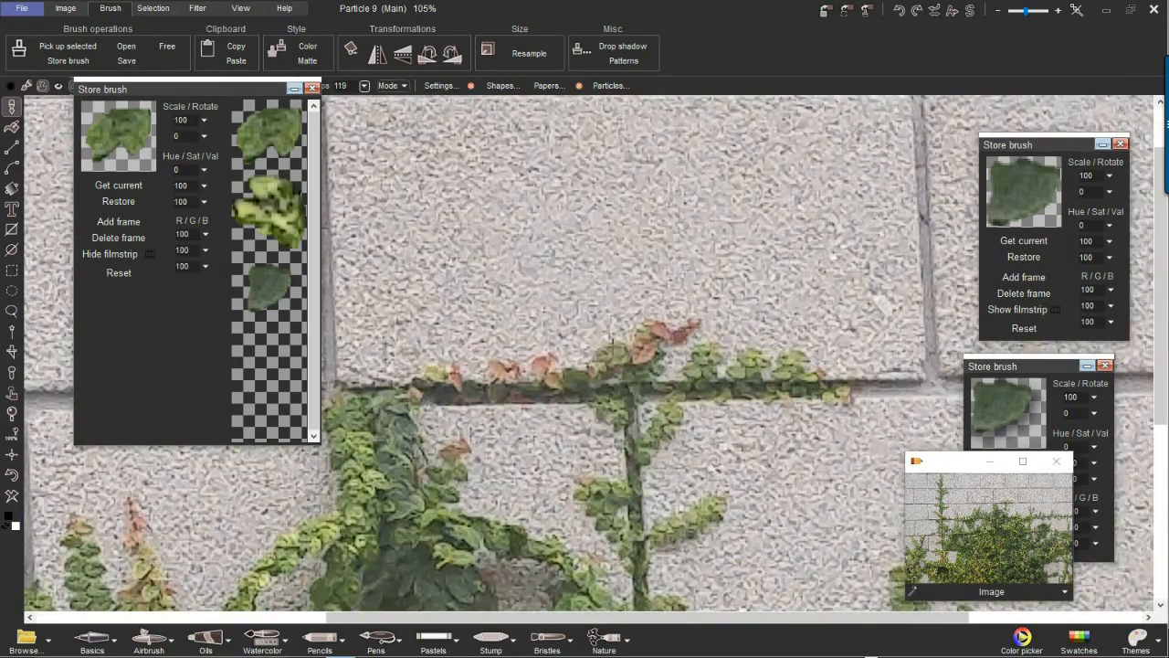
scroll(518, 368, "up", 3)
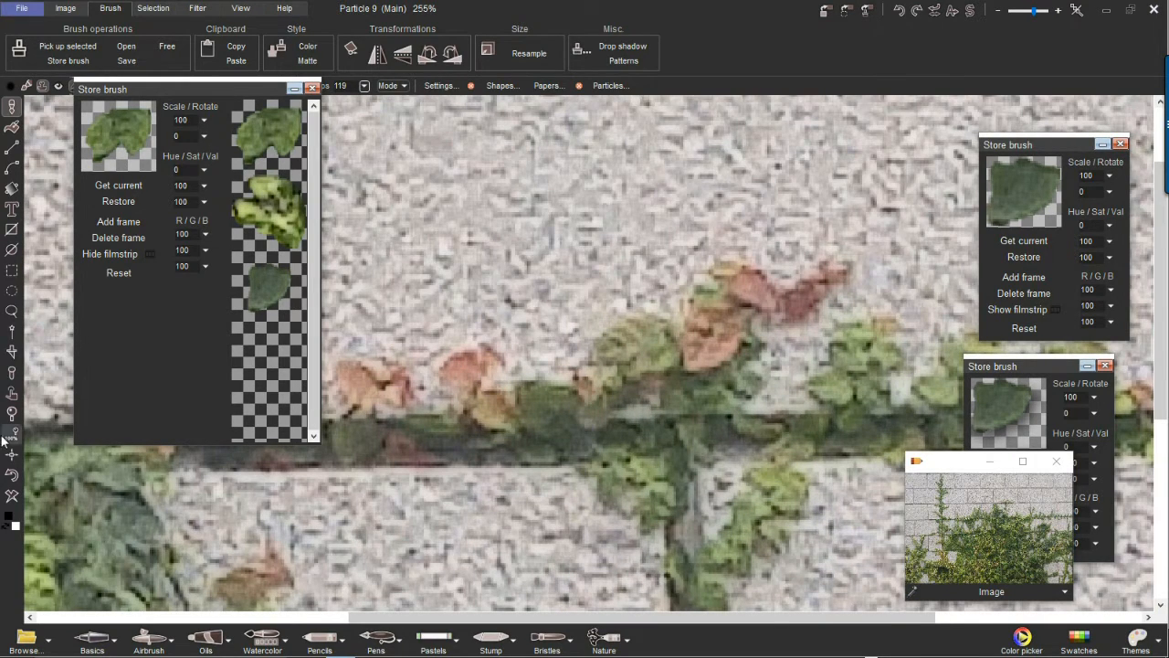
Lasso the pair of red and yellow-brown leaves above the horizontal joint and add it as a new frame of the multi-leaf brush.
left_click(12, 310)
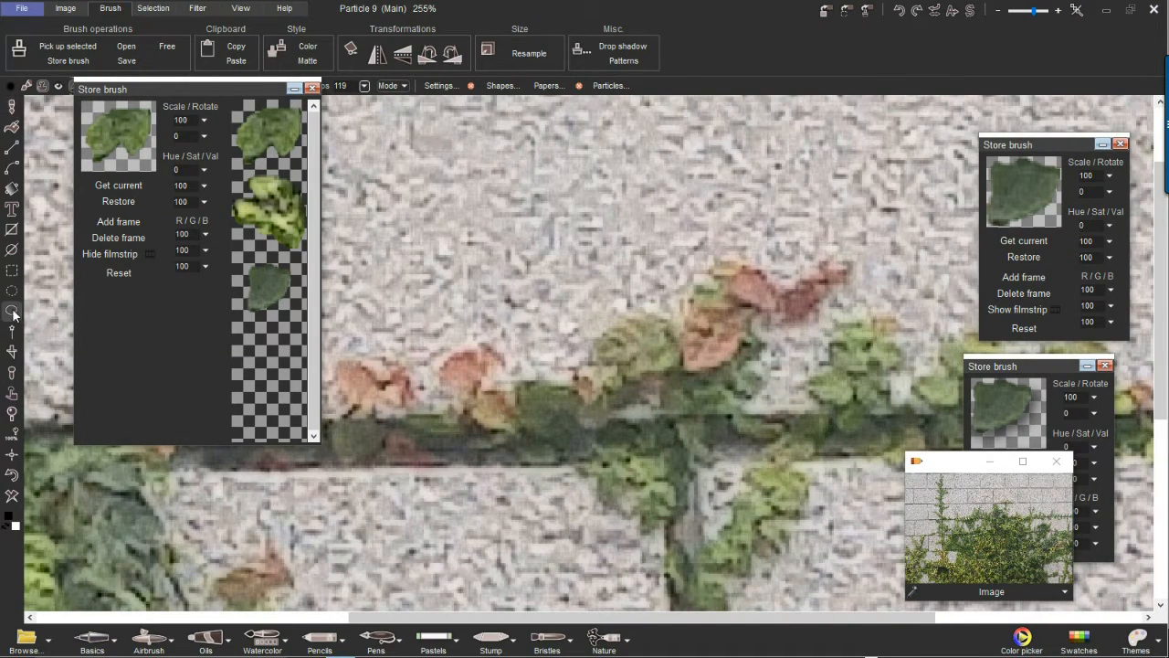
mouse_move(480, 342)
left_mouse_down()
mouse_move(452, 351)
mouse_move(433, 381)
mouse_move(500, 433)
left_mouse_up()
left_click_drag(509, 392, 469, 351)
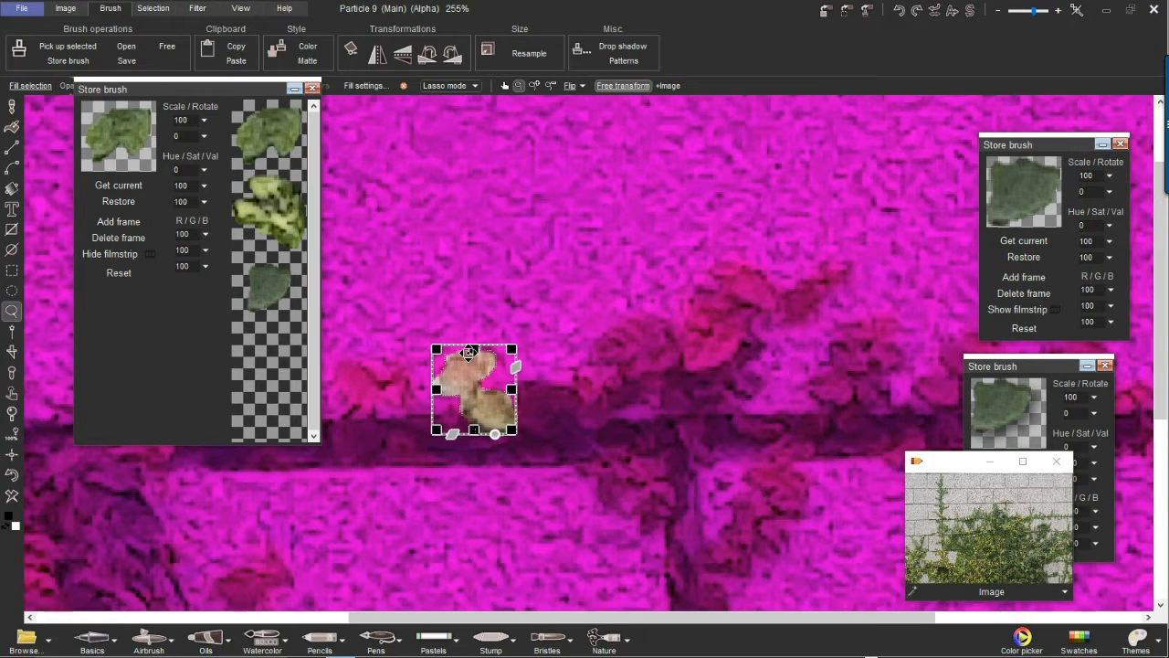
right_click(481, 385)
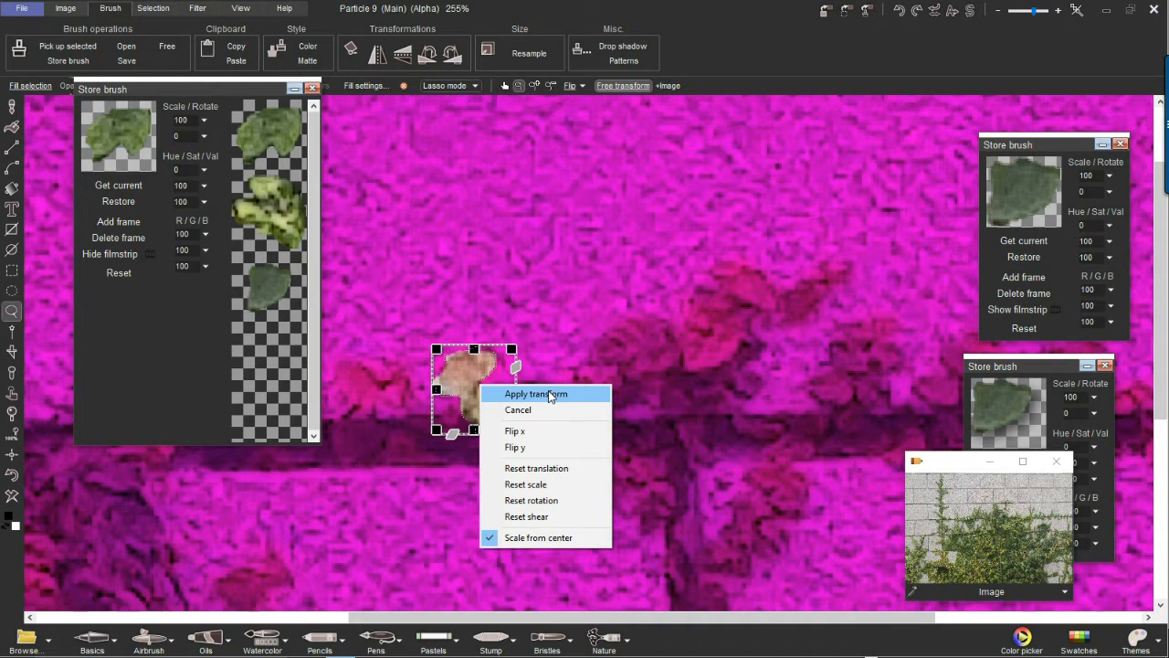
left_click(546, 410)
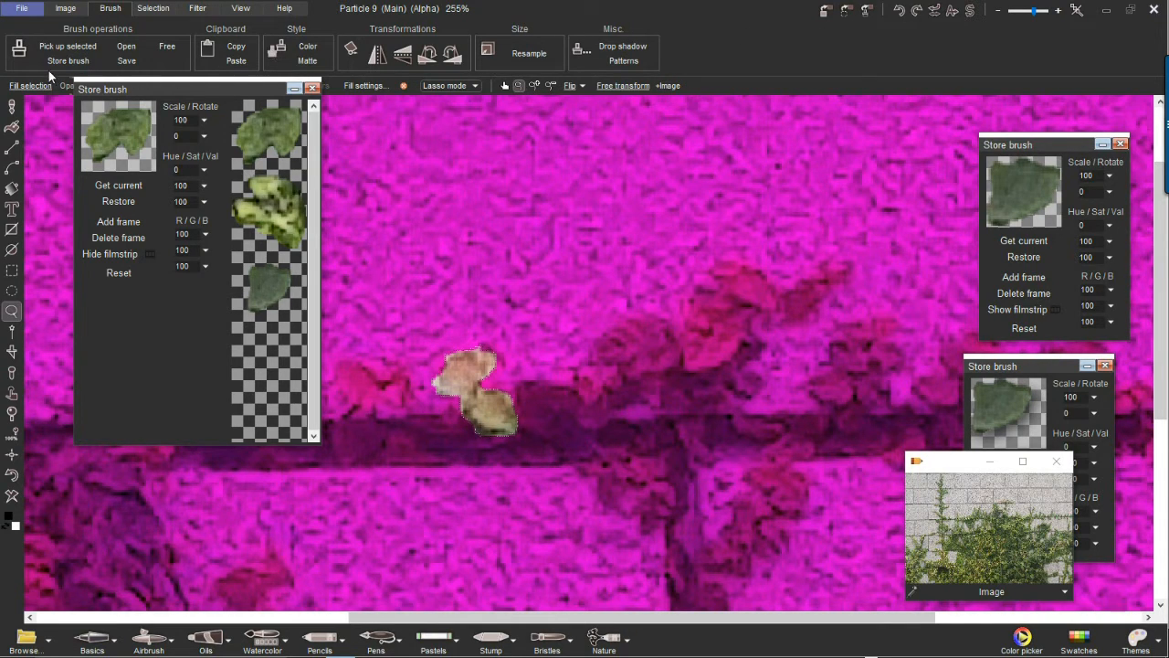
left_click(67, 45)
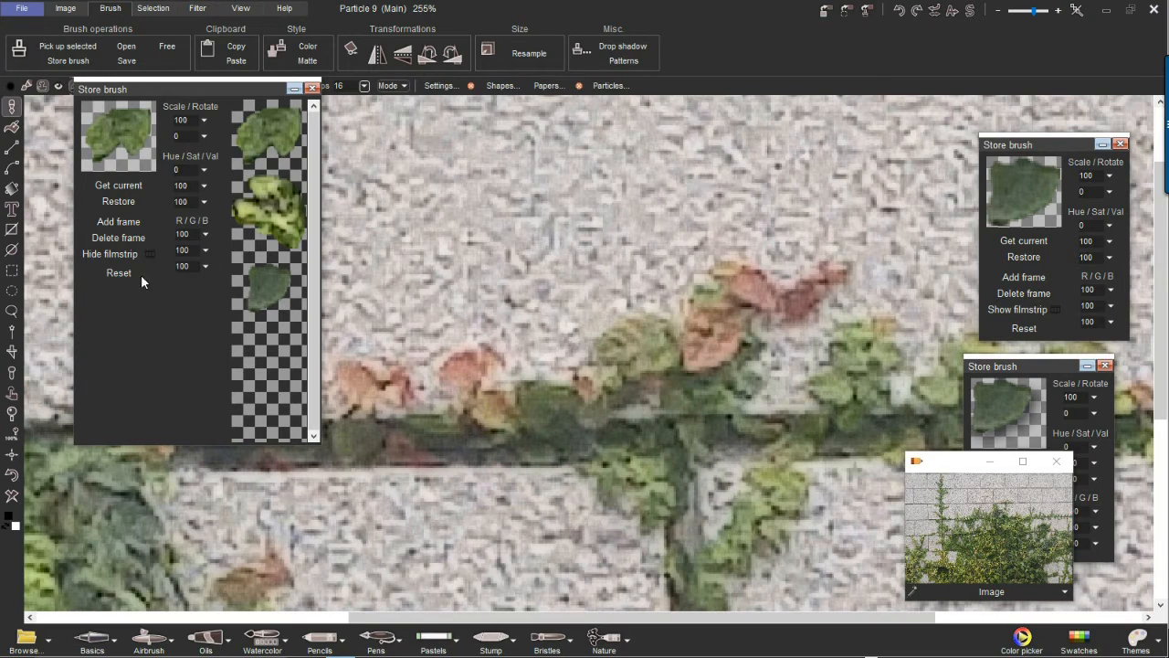
left_click(128, 225)
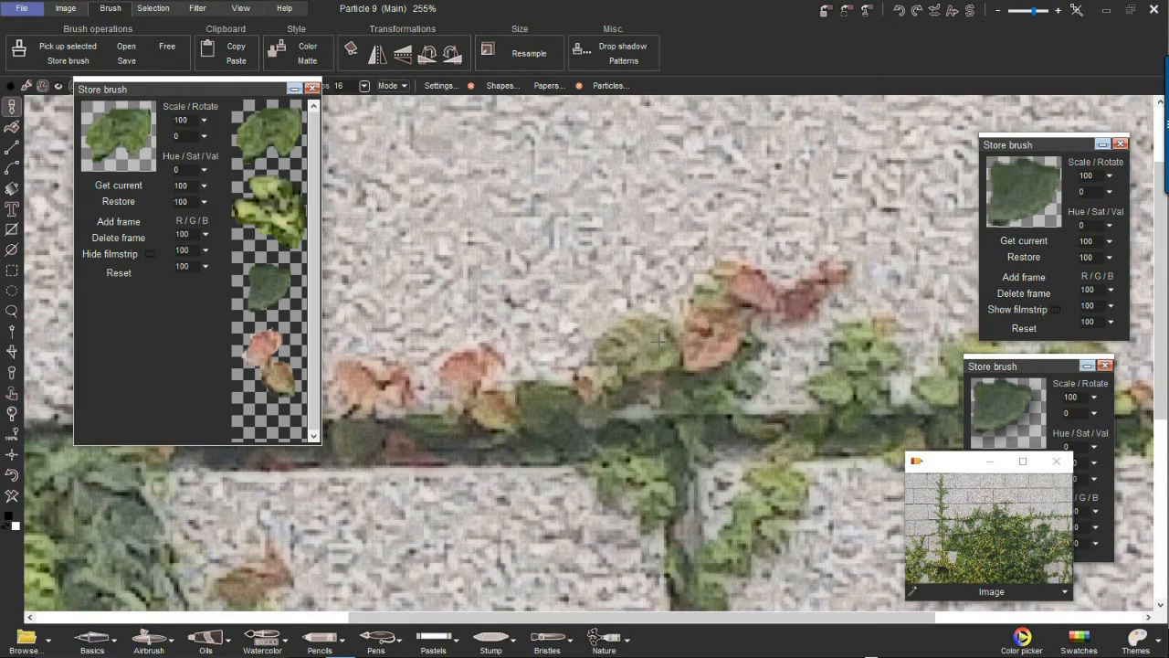
Lasso the cluster of light green, orange-brown and dark green leaves just above the crossing of the mortar joints.
left_click(11, 311)
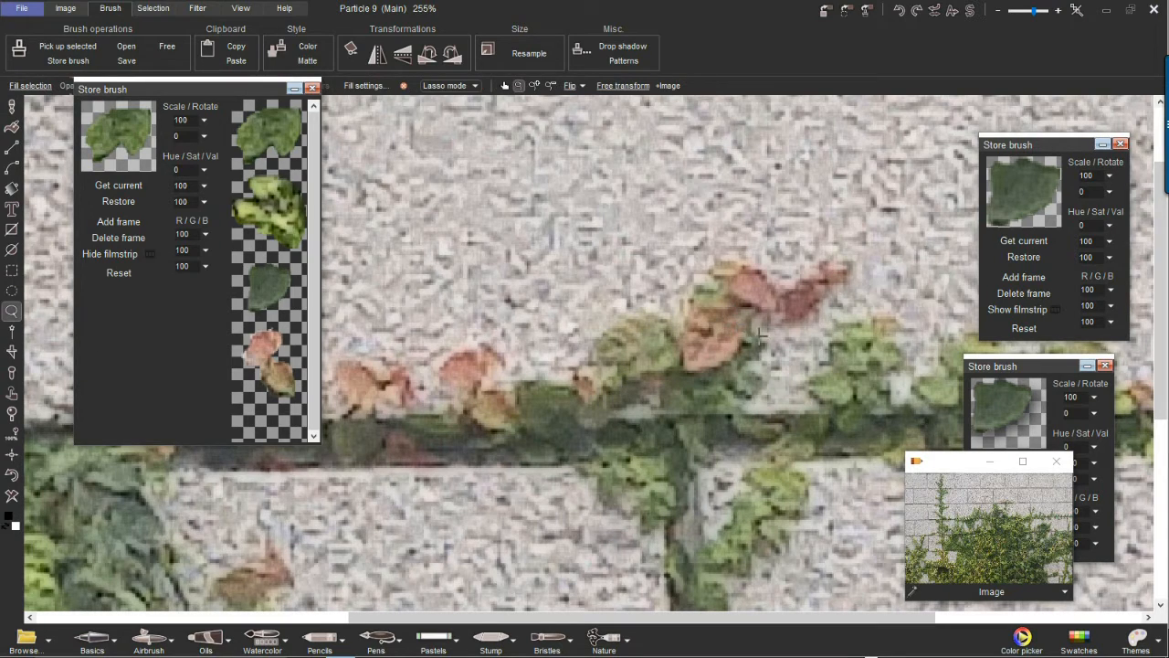
mouse_move(754, 326)
left_mouse_down()
mouse_move(706, 297)
mouse_move(677, 323)
mouse_move(606, 328)
left_mouse_up()
mouse_move(622, 378)
left_mouse_down()
mouse_move(683, 373)
mouse_move(729, 416)
left_mouse_up()
left_click_drag(755, 351, 760, 378)
right_click(759, 373)
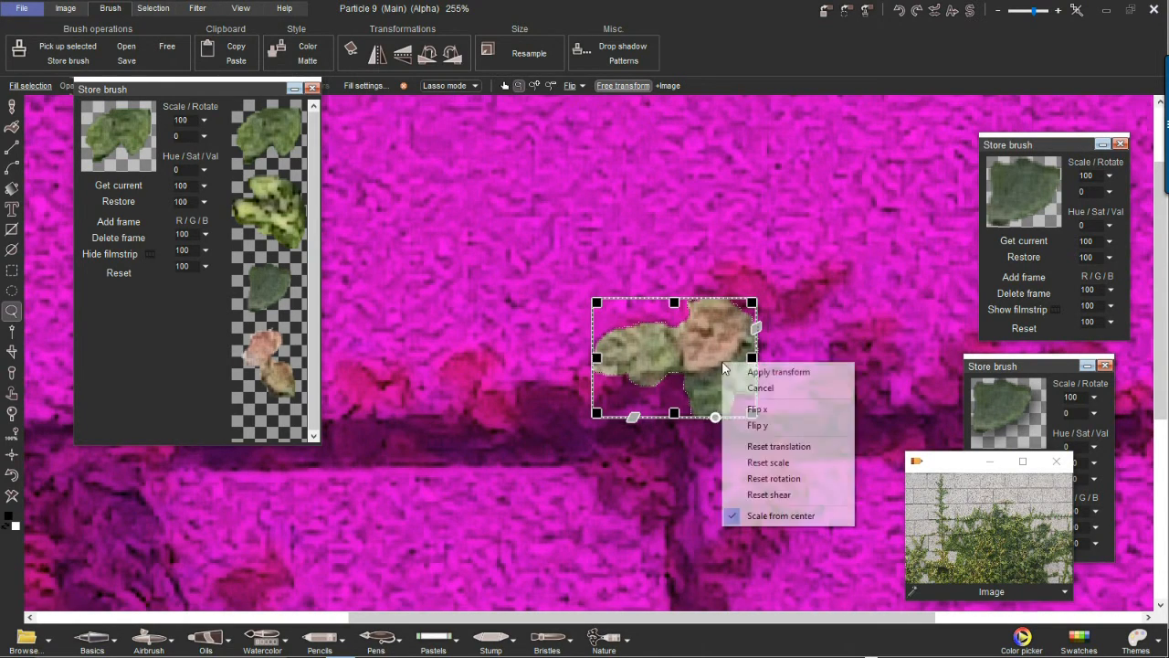
left_click(760, 387)
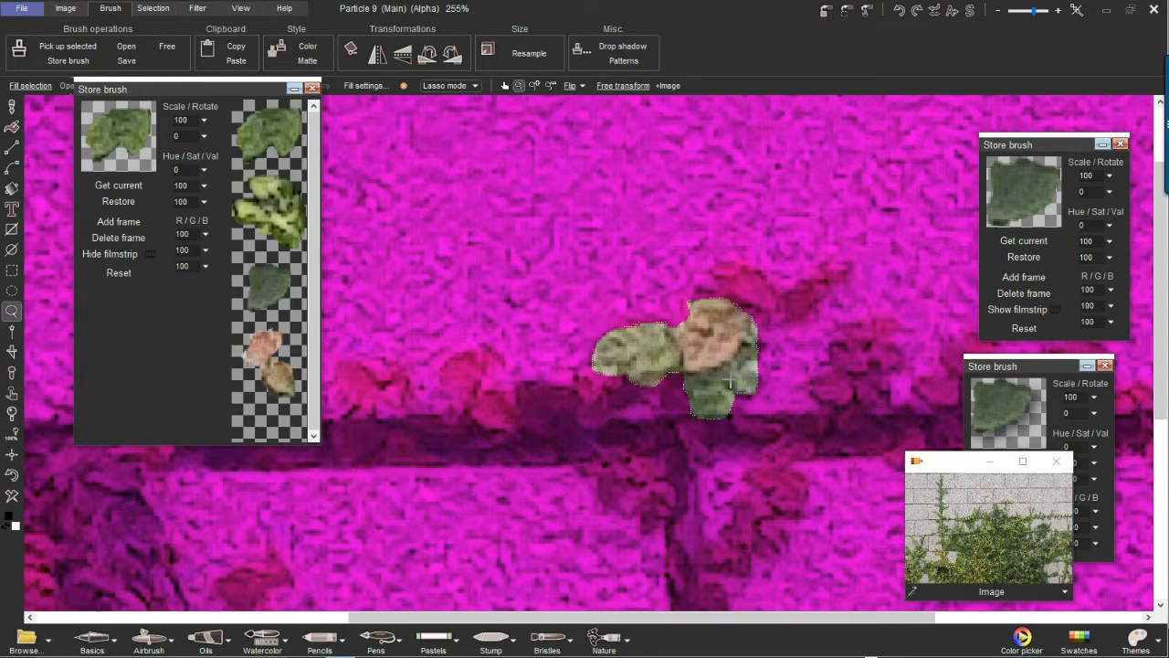
Soften the leaf cluster selection's edges with a very slight Gaussian blur using the Approximate algorithm.
left_click(155, 9)
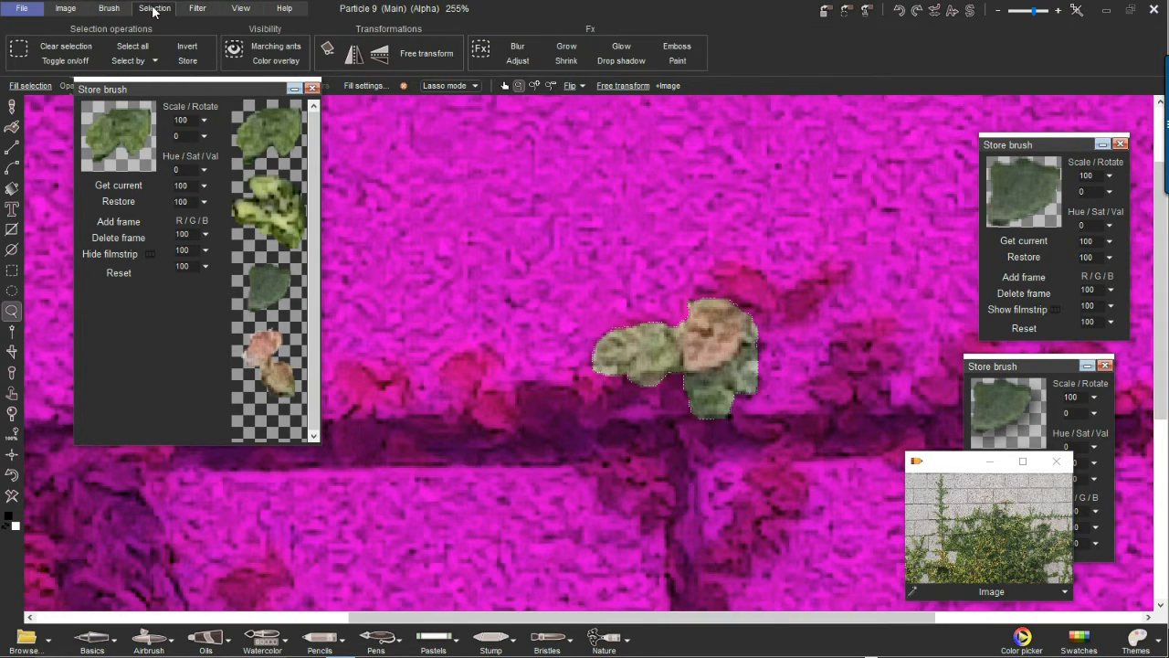
left_click_drag(179, 88, 133, 146)
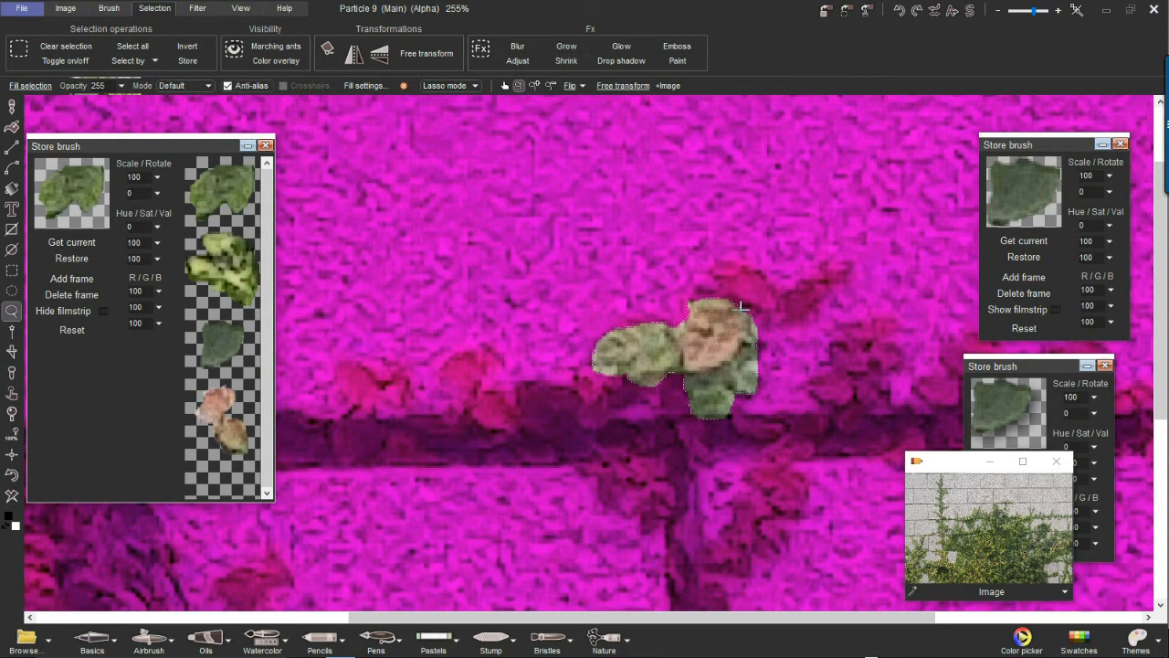
left_click(518, 47)
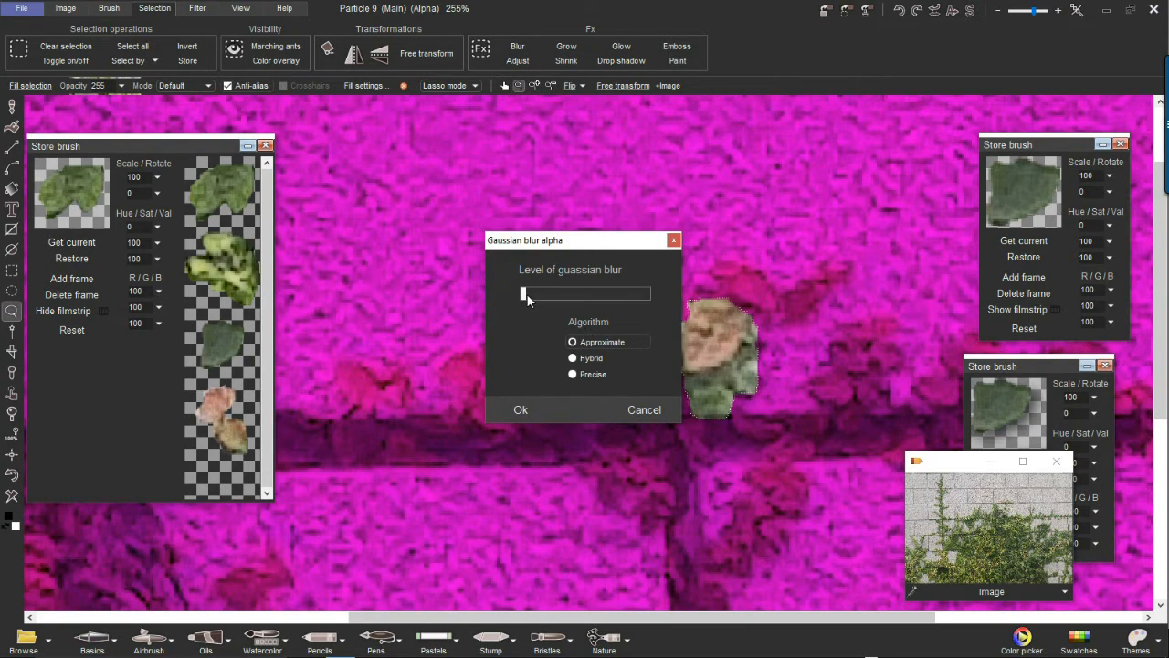
left_click_drag(548, 240, 429, 223)
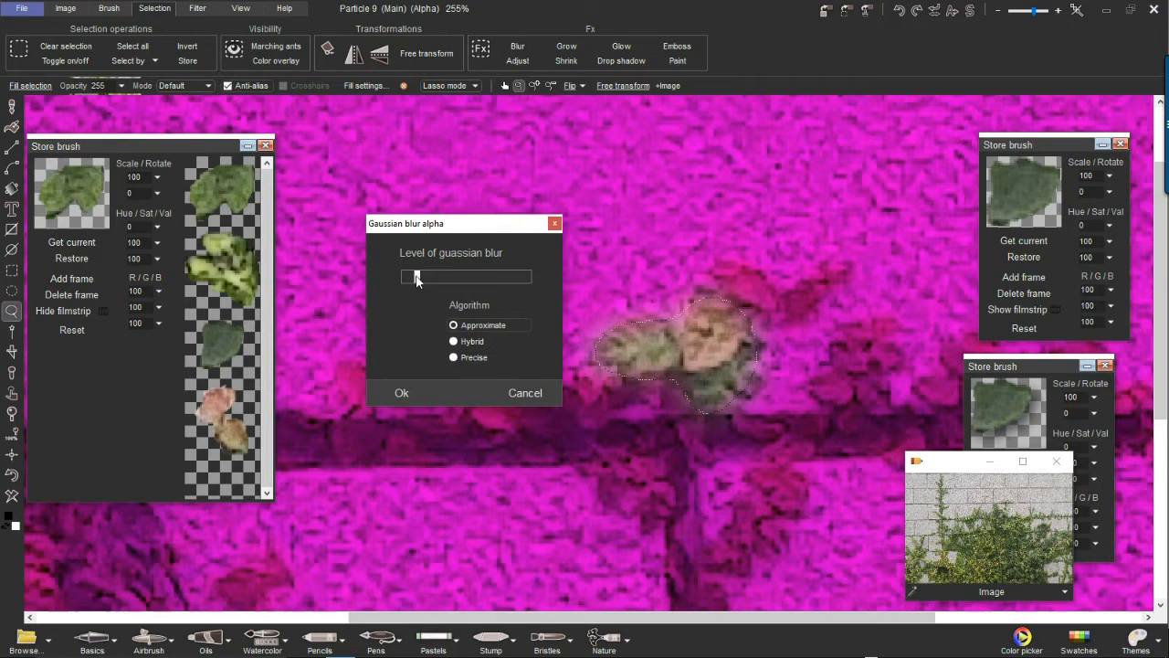
left_click_drag(410, 280, 409, 284)
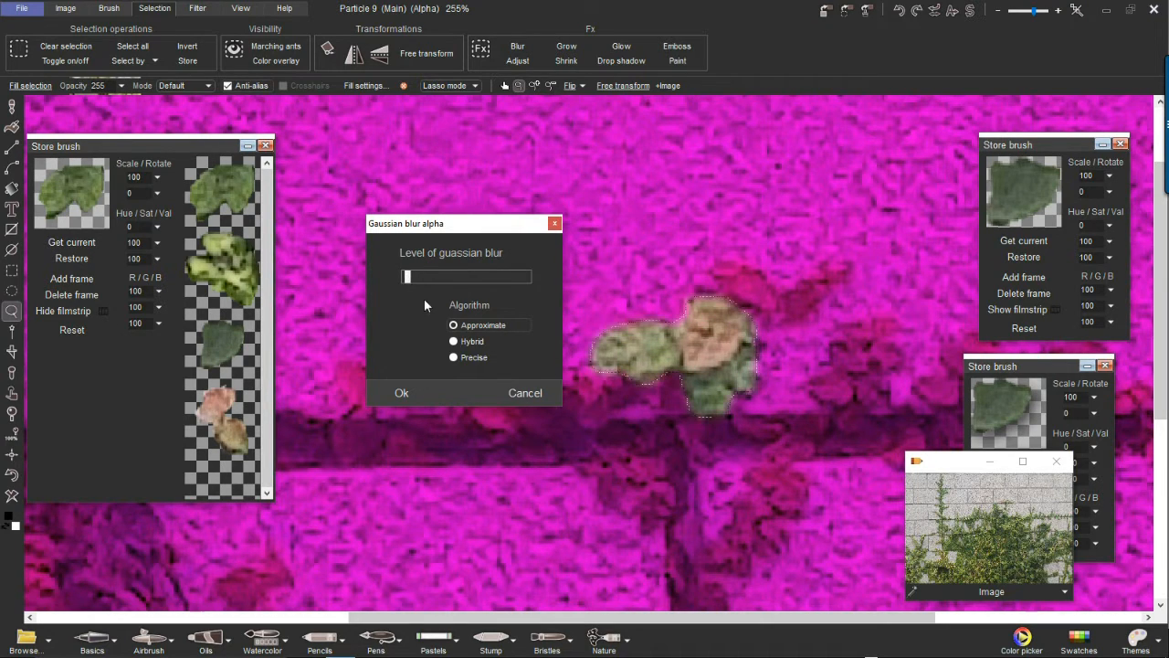
left_click(401, 393)
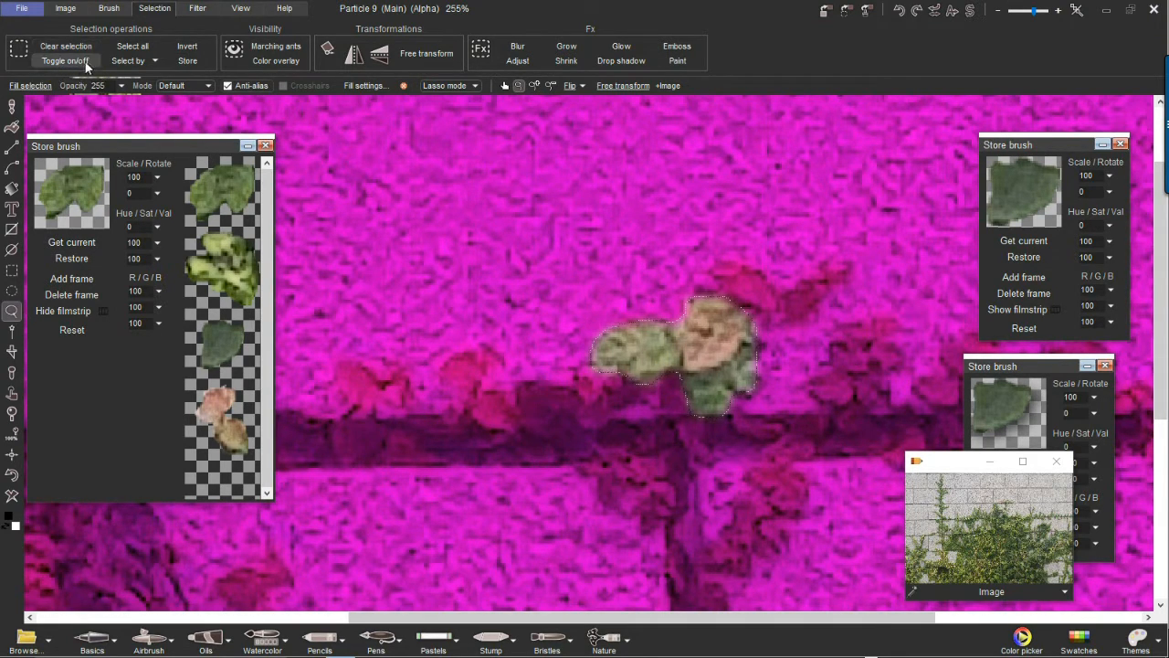
Pick up the softened leaf cluster as a brush and add it as another frame at the end of the filmstrip.
left_click(113, 8)
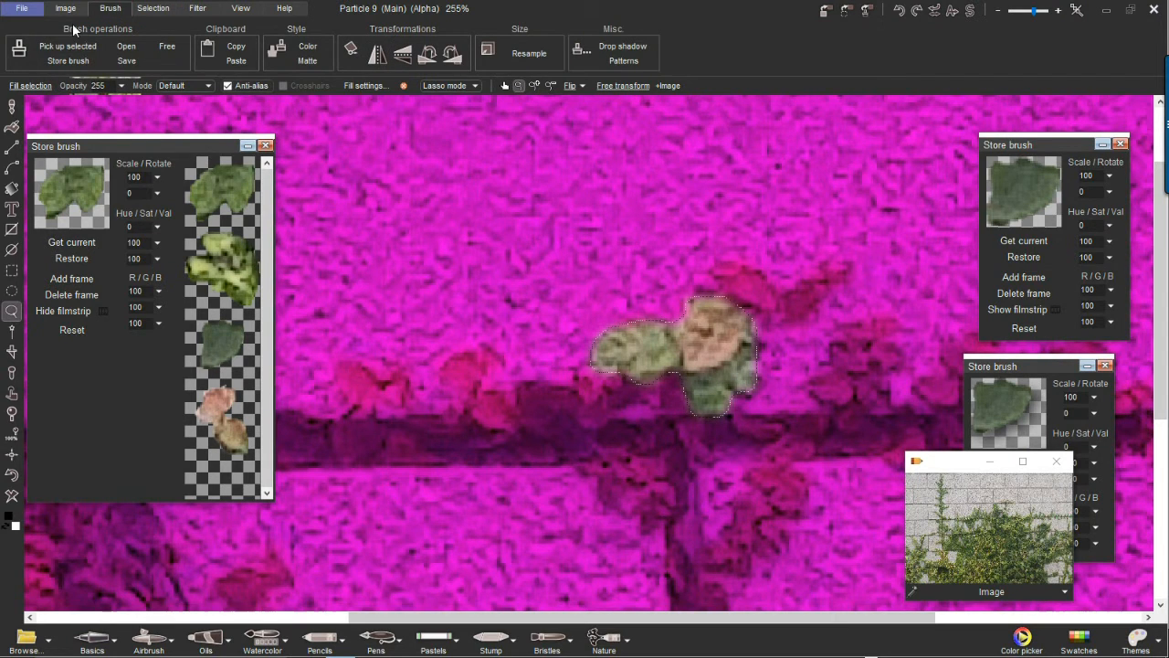
left_click(62, 45)
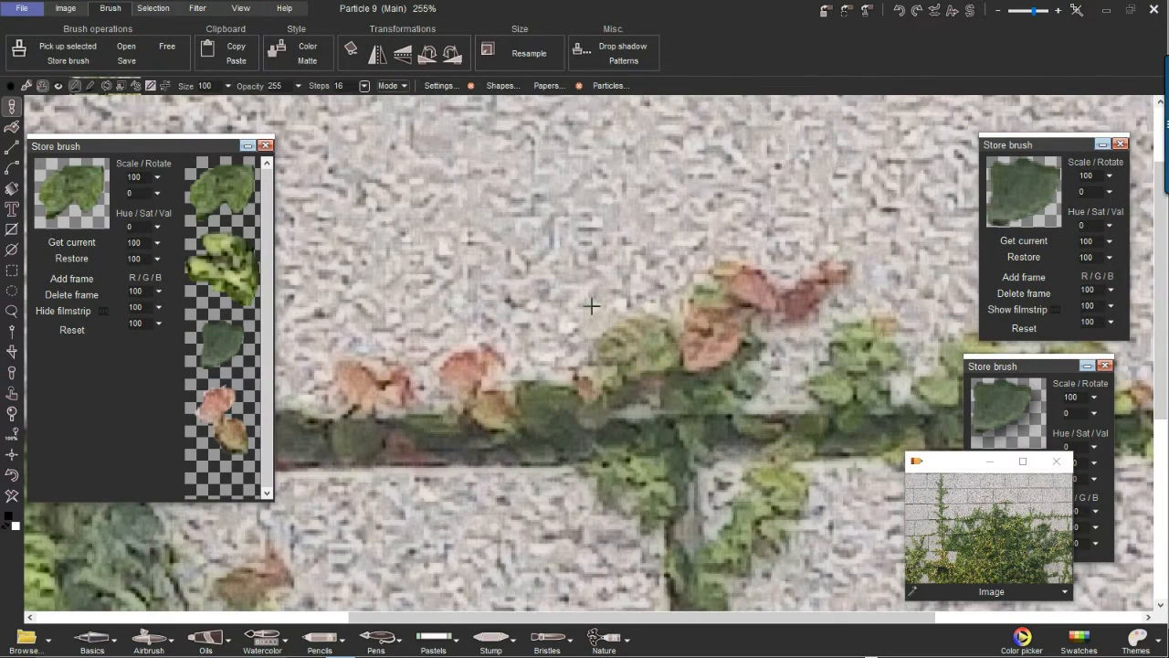
left_click(72, 280)
scroll(270, 464, "down", 2)
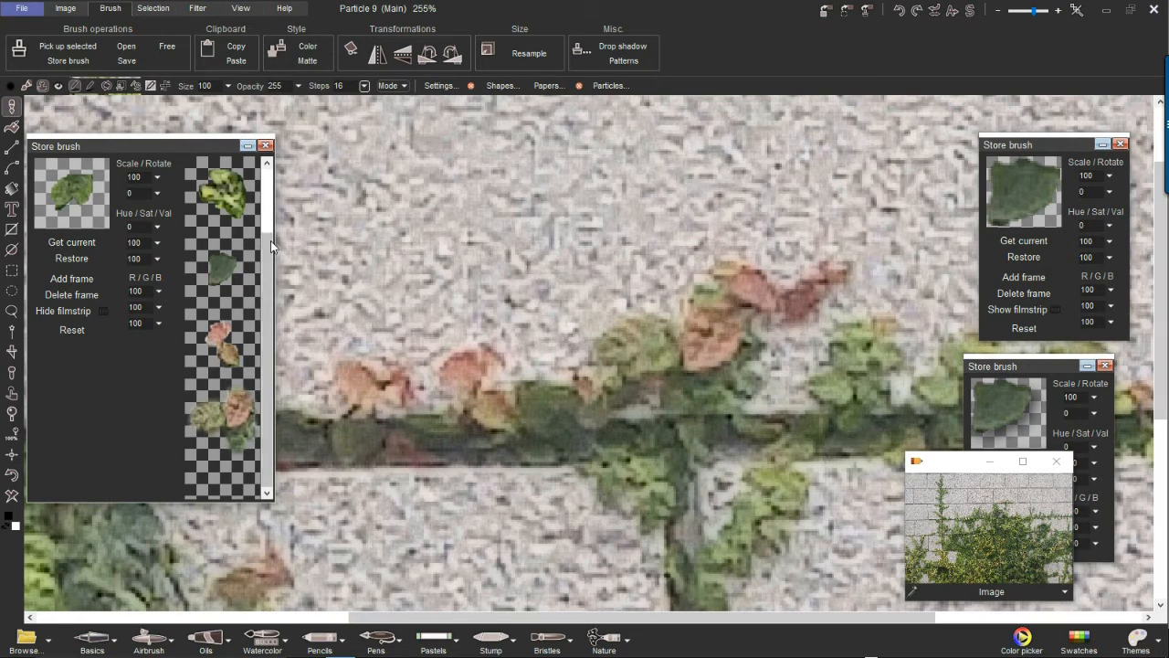
scroll(267, 228, "up", 2)
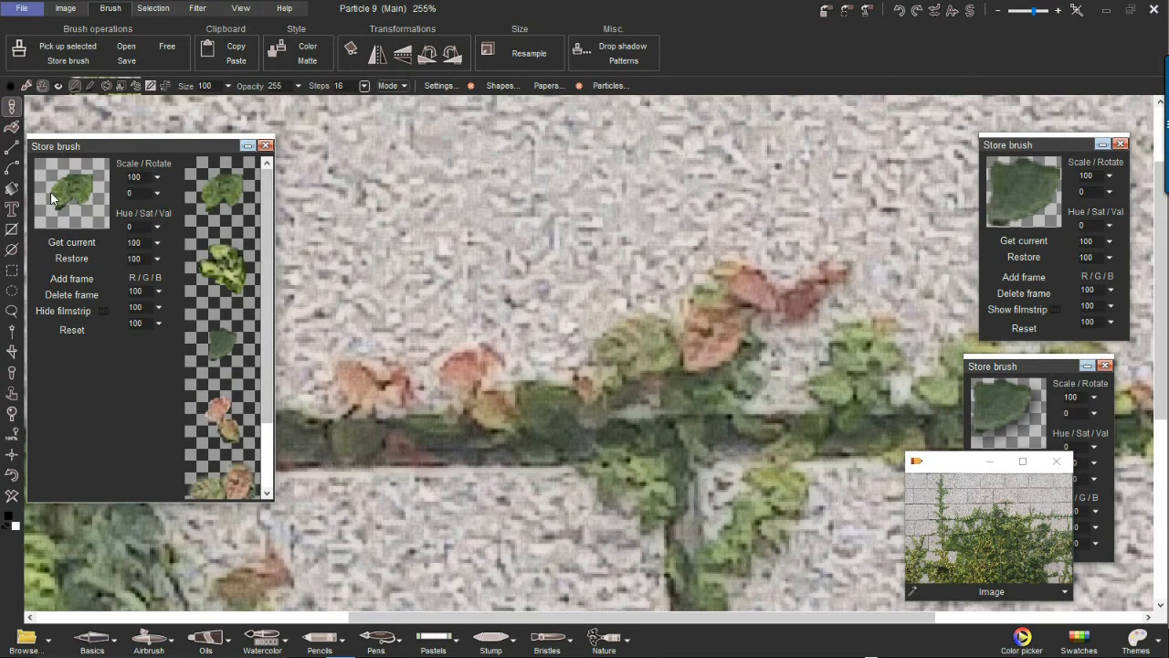
Paint a long curved trail and a short diagonal trail of mixed leaves on the wall with the extended brush.
mouse_move(694, 146)
left_mouse_down()
mouse_move(411, 239)
mouse_move(407, 514)
left_mouse_up()
left_click_drag(858, 174, 735, 228)
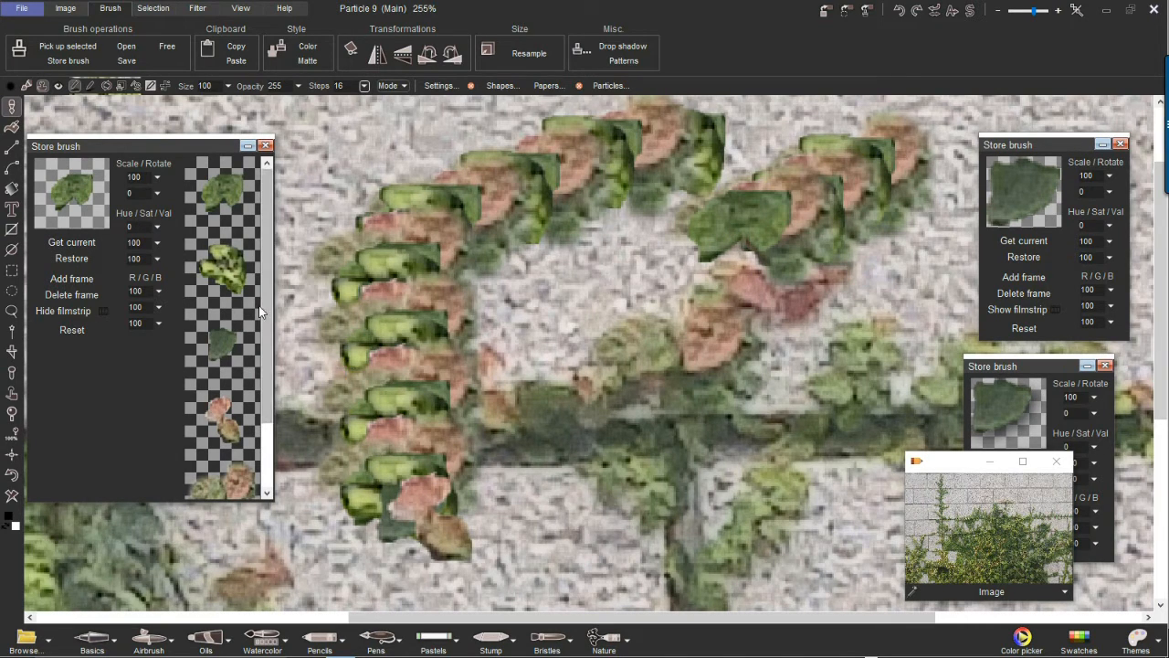
scroll(274, 361, "down", 1)
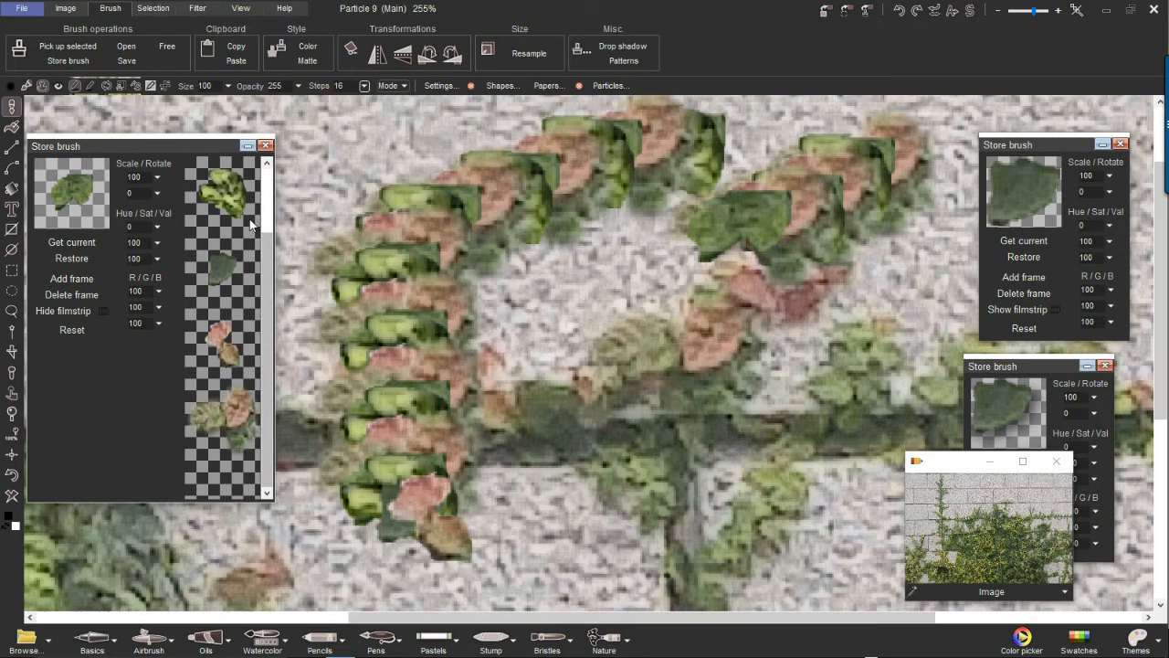
scroll(266, 187, "up", 1)
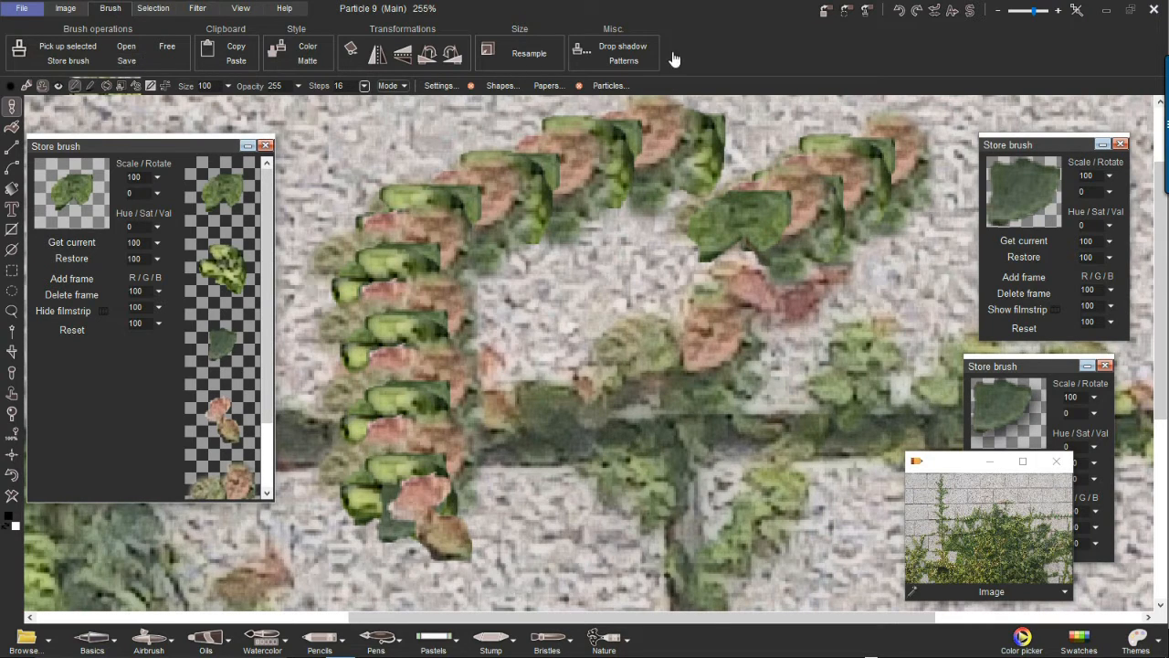
Start adding a drop shadow to the multi-leaf brush with low fuzziness and increased opacity.
left_click(630, 50)
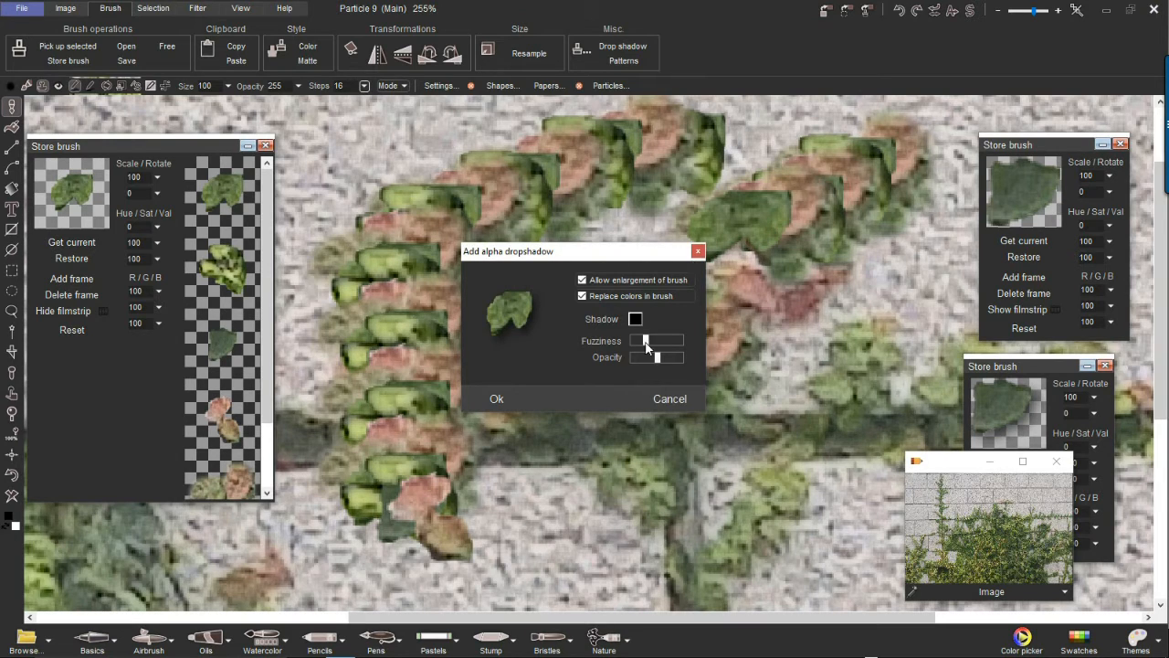
left_click_drag(642, 340, 638, 340)
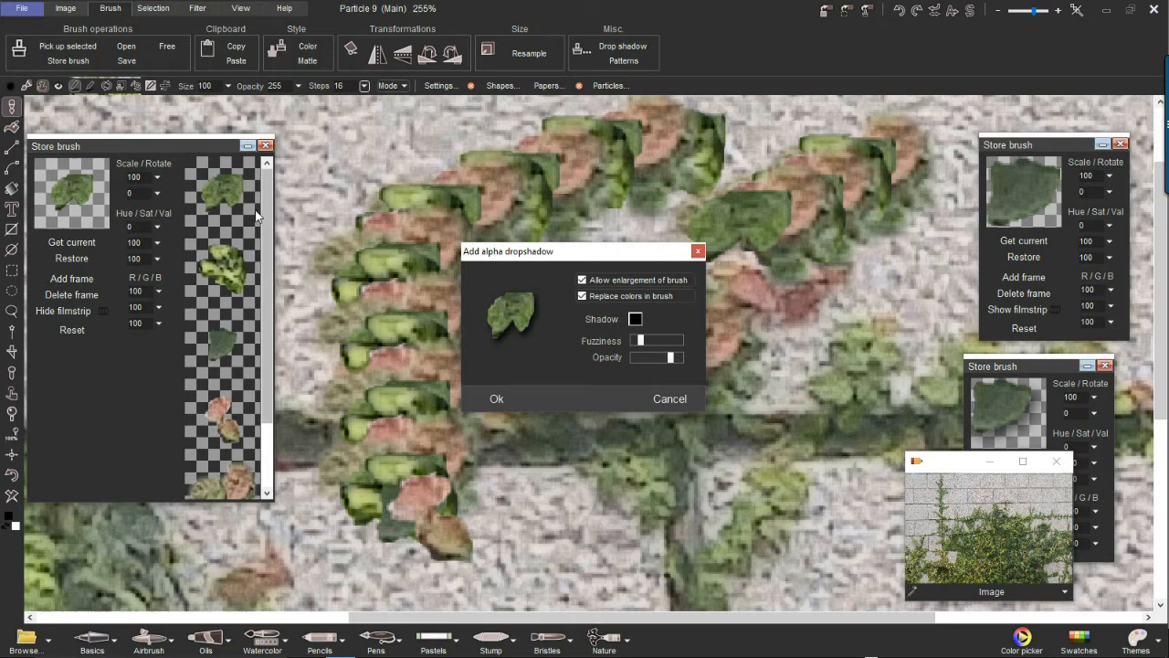
Compare the shadow preview with brush enlargement and color replacement switched off, switching each option back on.
left_click(582, 282)
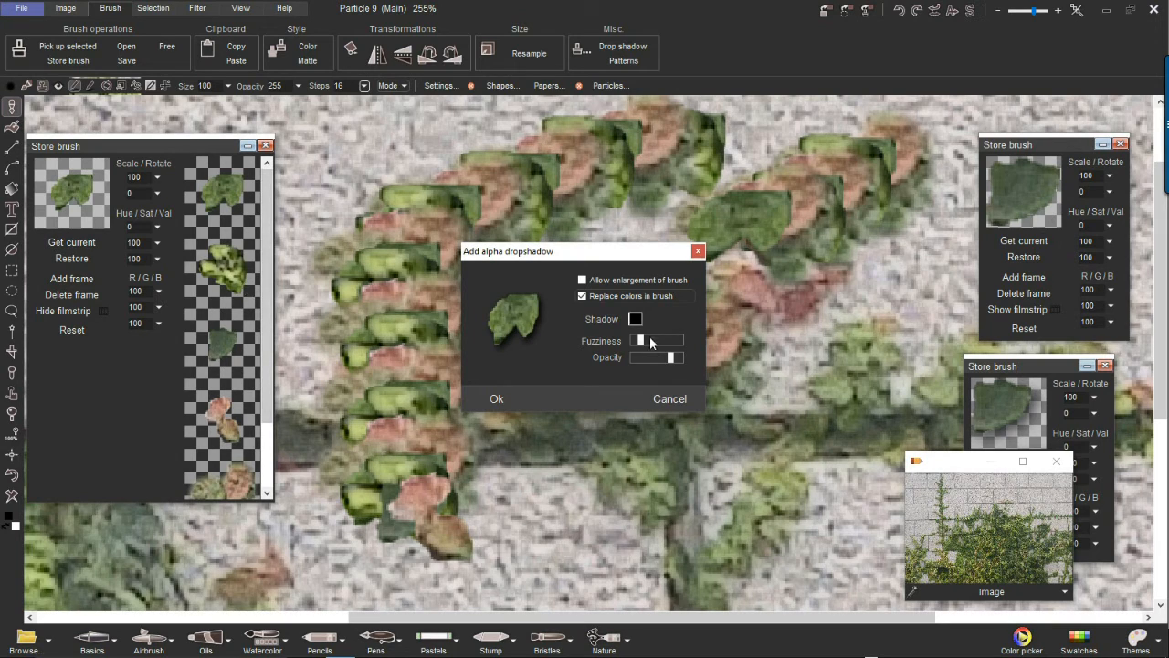
left_click(590, 281)
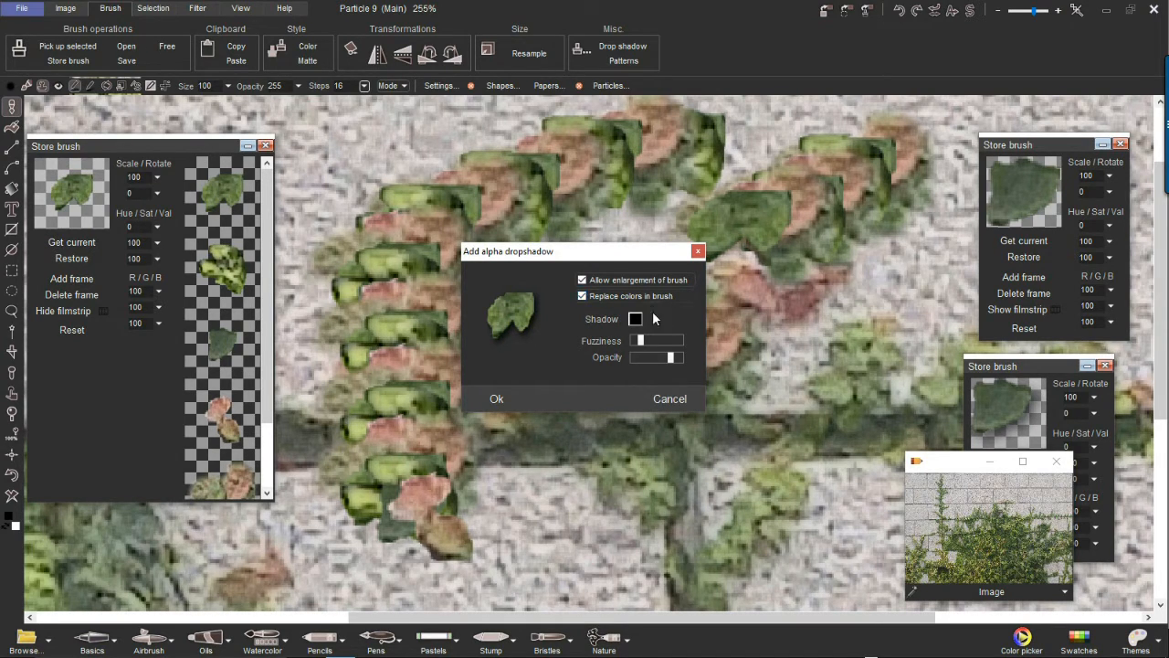
left_click(582, 296)
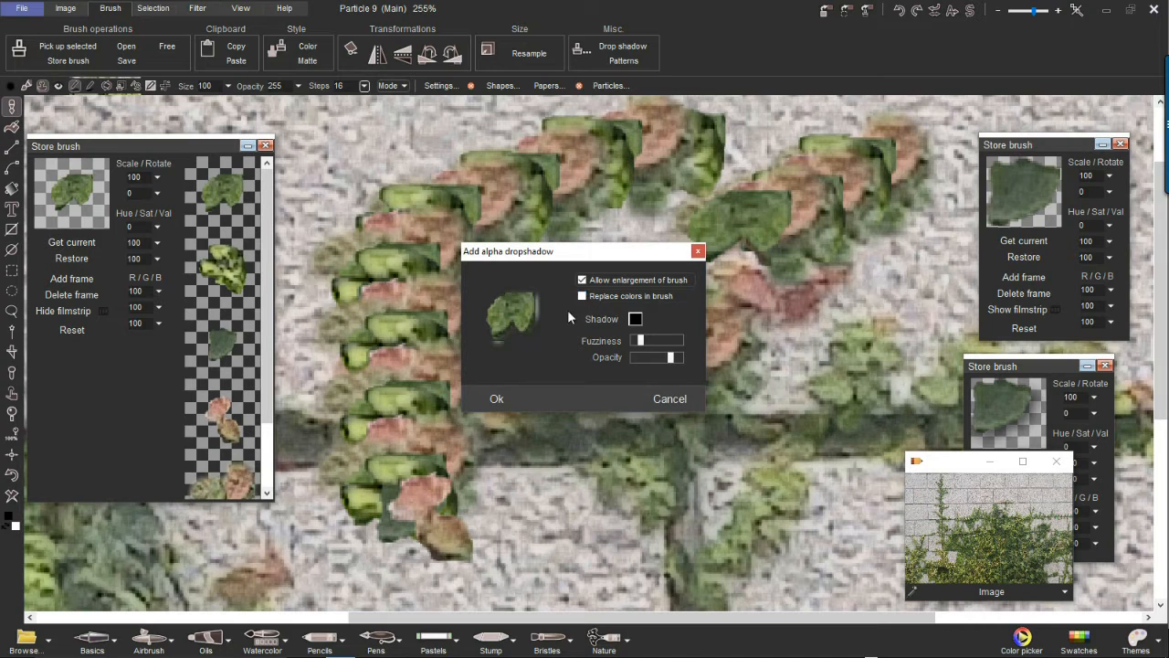
left_click(582, 297)
left_click(591, 296)
left_click(588, 297)
Try several hues for the drop shadow and set its color to the dark teal #212D2E.
left_click(636, 319)
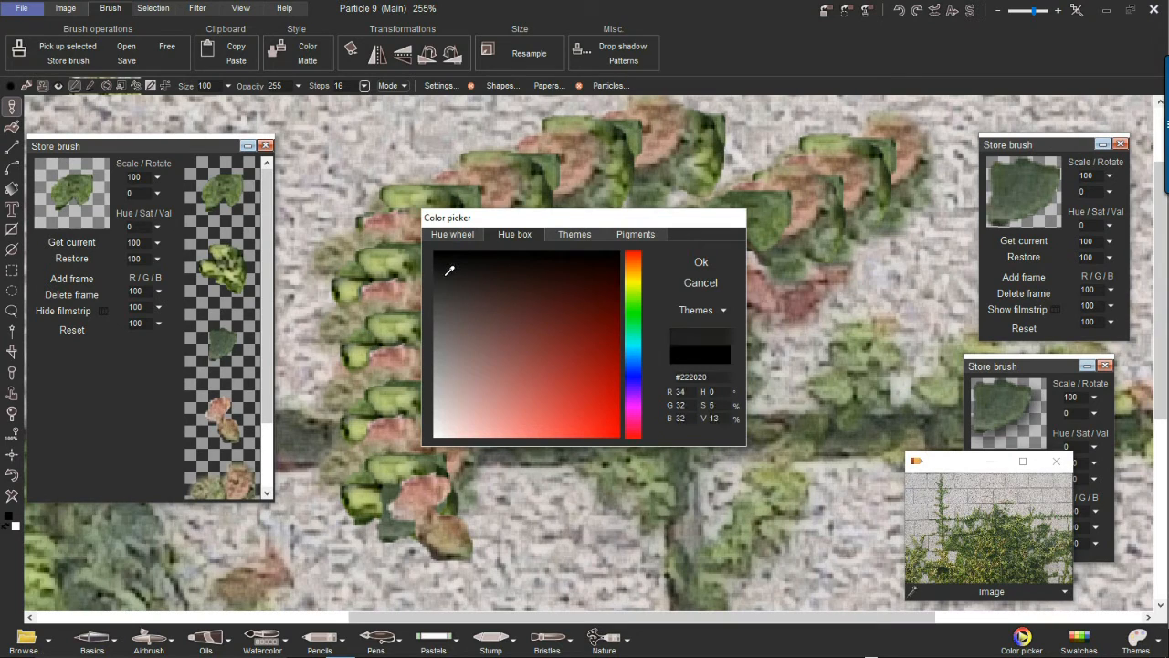
left_click_drag(633, 338, 632, 348)
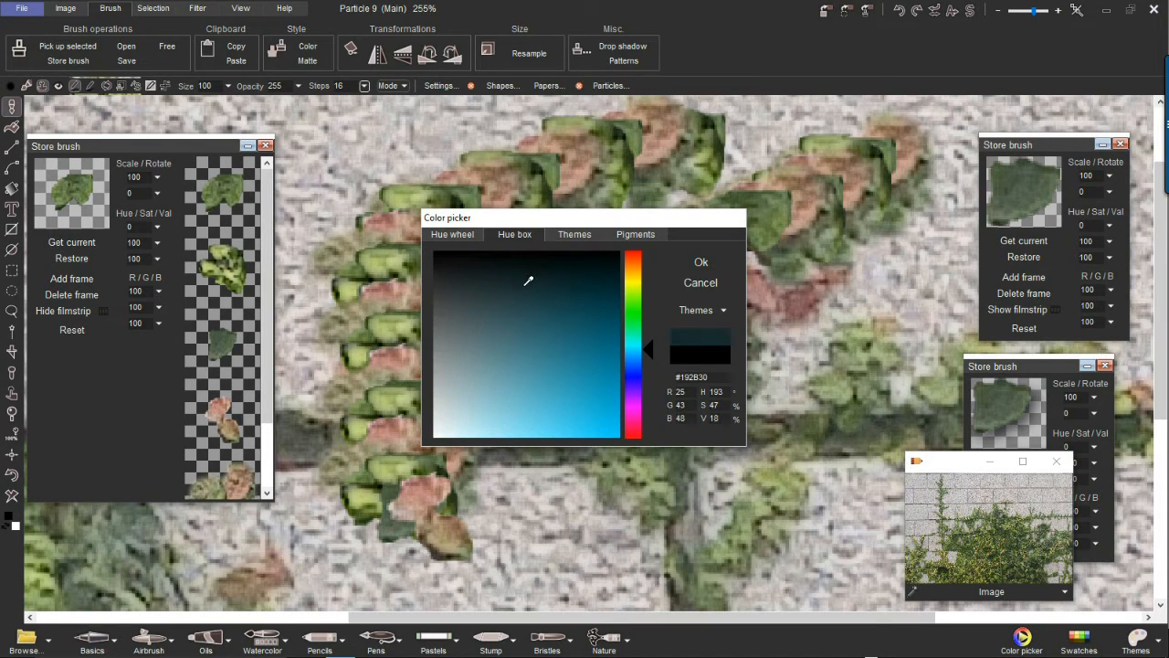
left_click(632, 271)
left_click_drag(512, 290, 498, 297)
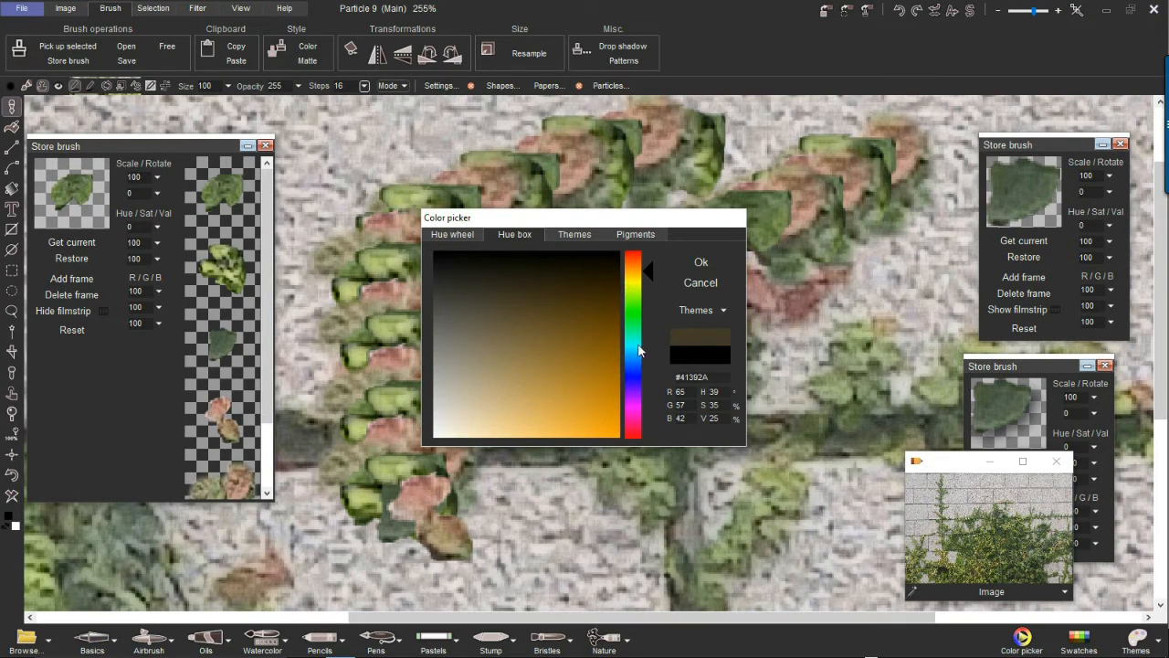
left_click_drag(633, 346, 632, 346)
left_click(492, 279)
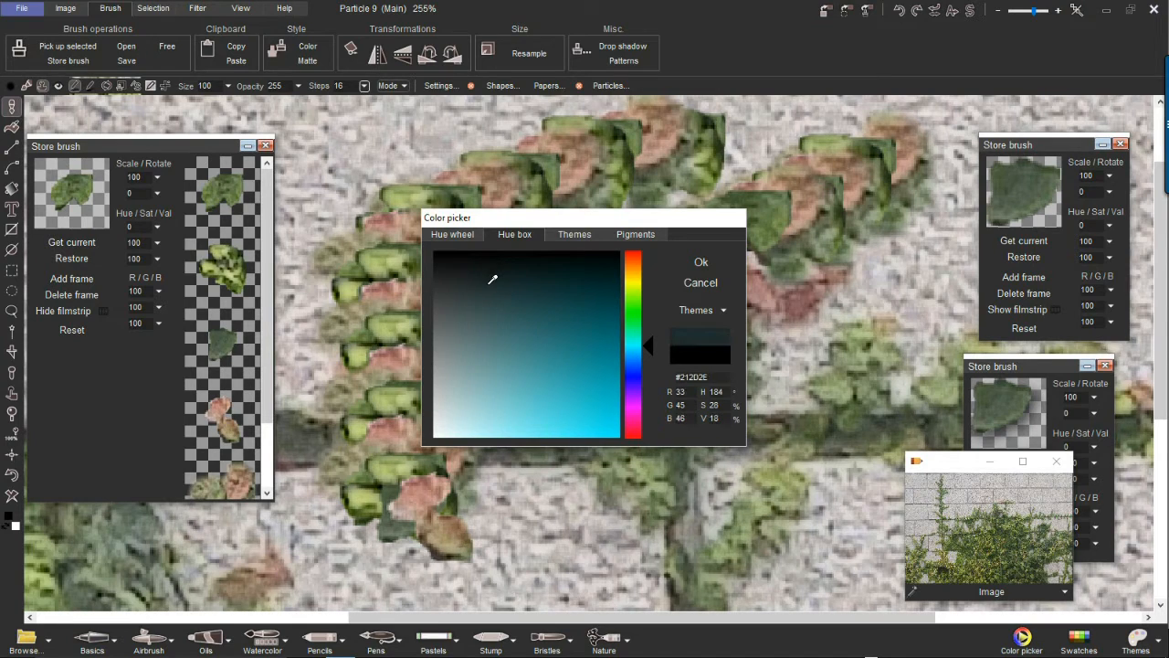
left_click(701, 262)
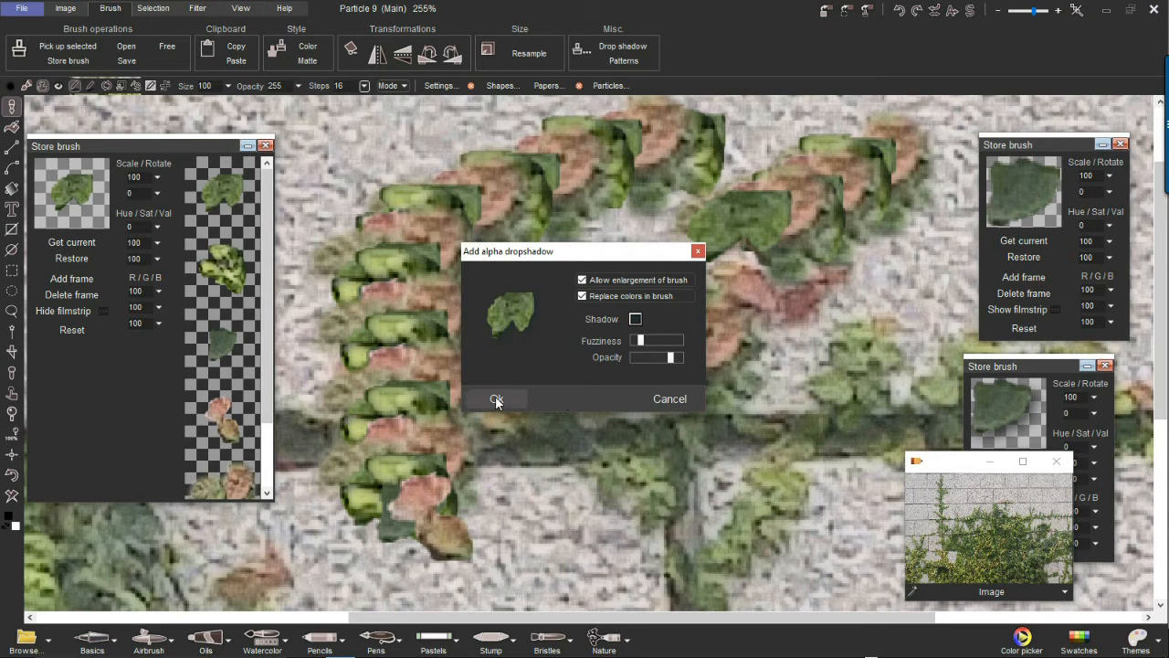
Fine-tune the drop shadow to a low fuzziness and apply it to the multi-leaf brush.
left_click(647, 340)
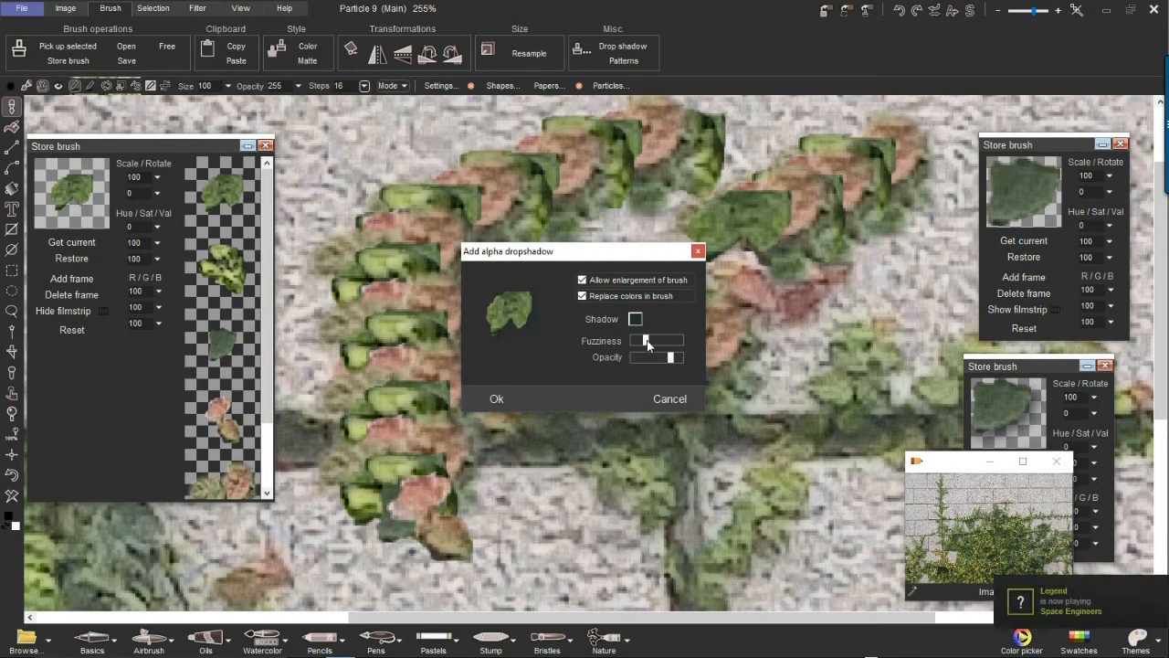
left_click_drag(646, 343, 642, 344)
left_click(497, 400)
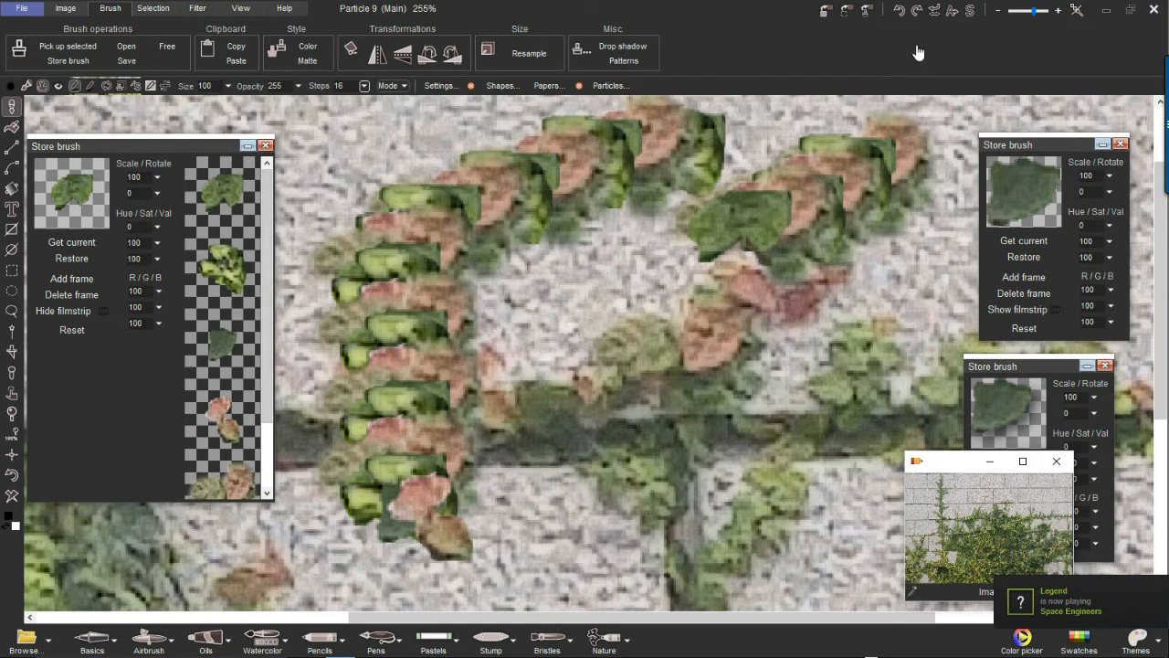
Store the shadowed leaf brush beside the unshadowed one and show its filmstrip tall enough for all five frames.
left_click(866, 10)
mouse_move(920, 32)
left_mouse_down()
mouse_move(630, 50)
mouse_move(379, 140)
left_mouse_up()
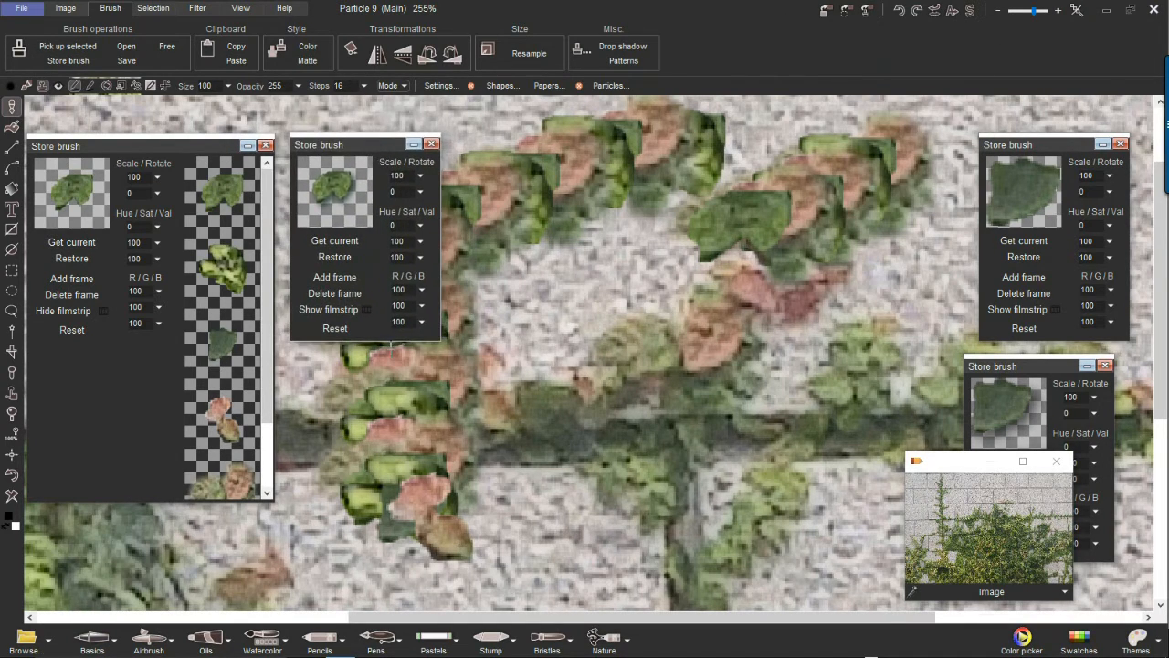
left_click(356, 311)
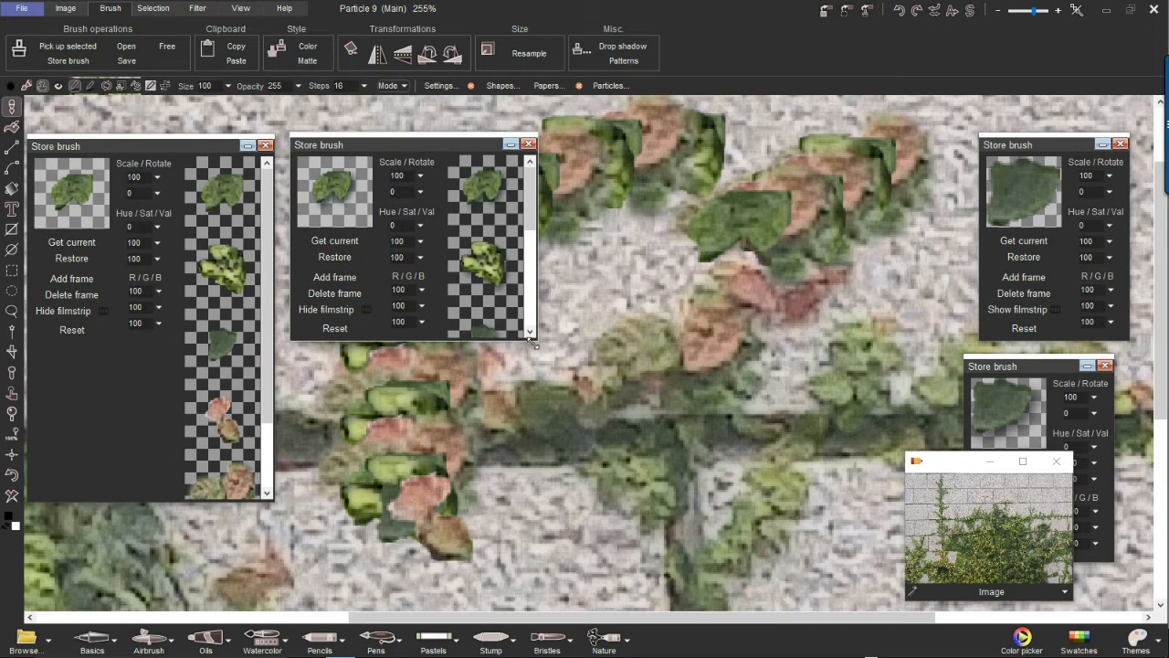
left_click_drag(534, 339, 538, 580)
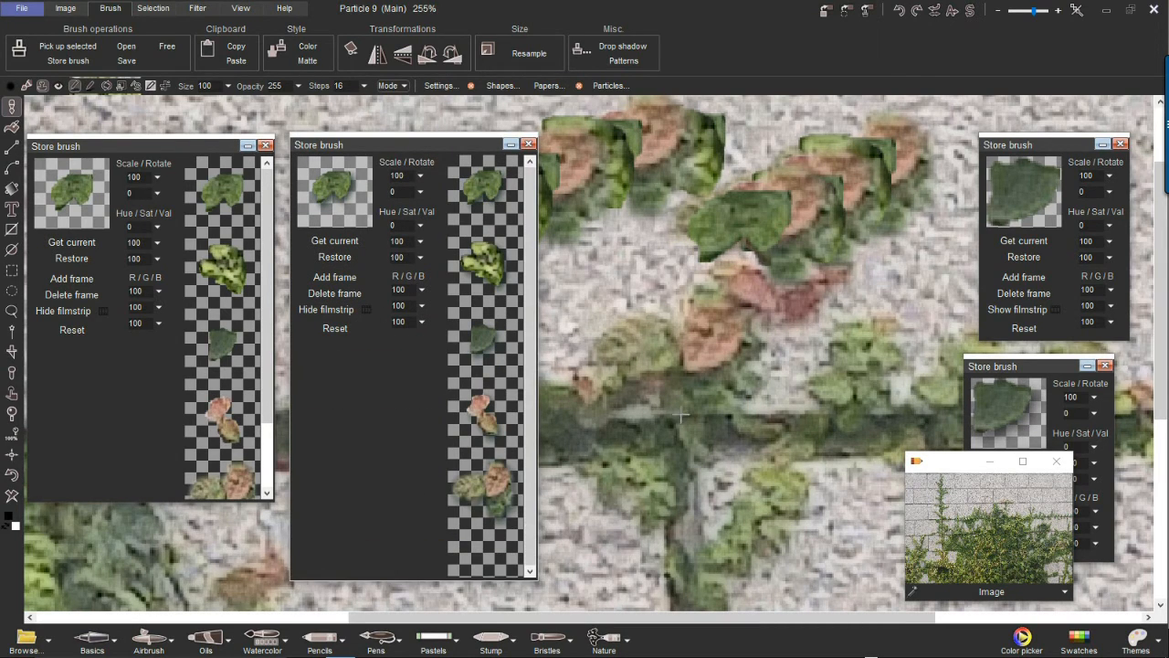
Set the brush steps to 88, paint a test trail of shadowed leaves down the wall and undo the painted trails.
left_click(362, 85)
left_click_drag(320, 106, 308, 111)
mouse_move(735, 214)
left_mouse_down()
mouse_move(621, 457)
mouse_move(721, 482)
left_mouse_up()
left_click(1001, 512)
key("ctrl+z")
Minimize the unshadowed stored brush and move the shadowed brush's filmstrip window into its place.
left_click(246, 145)
left_click_drag(403, 143, 161, 126)
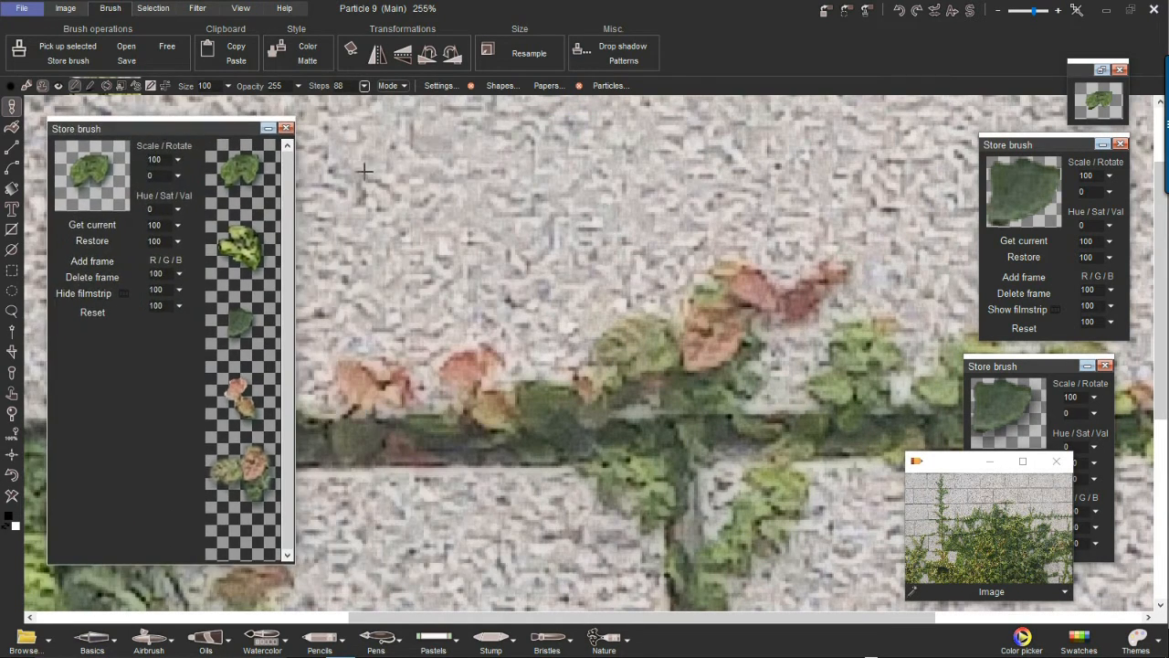
left_click(11, 107)
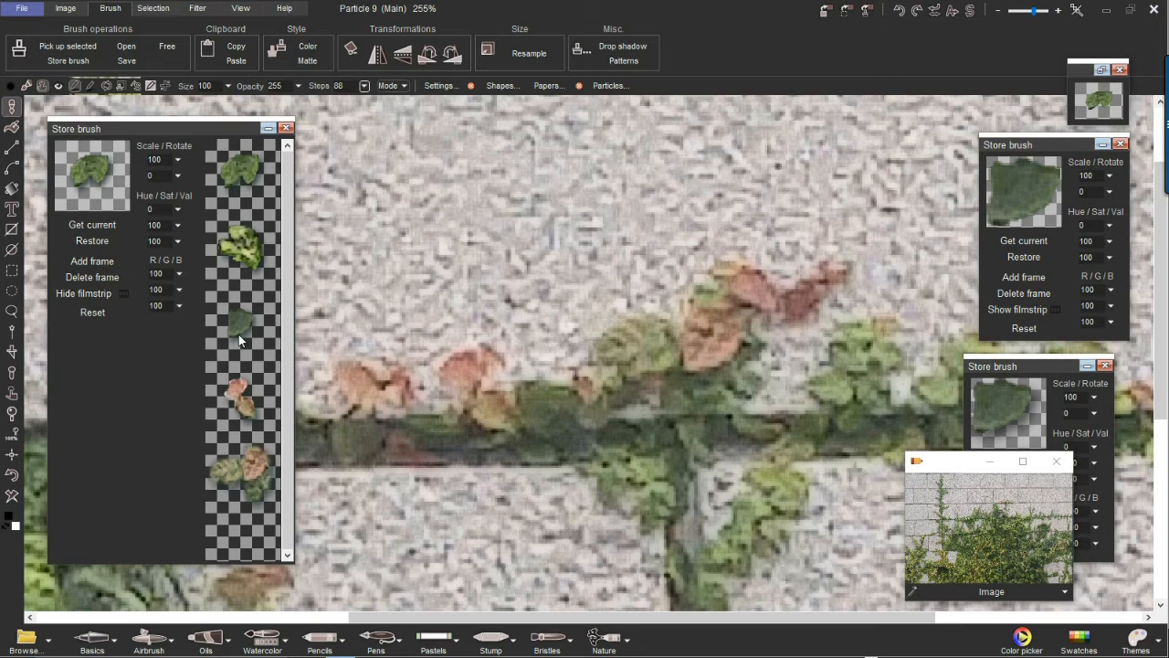
Store another copy of the current leaf brush next to the first one and show its filmstrip.
left_click(63, 60)
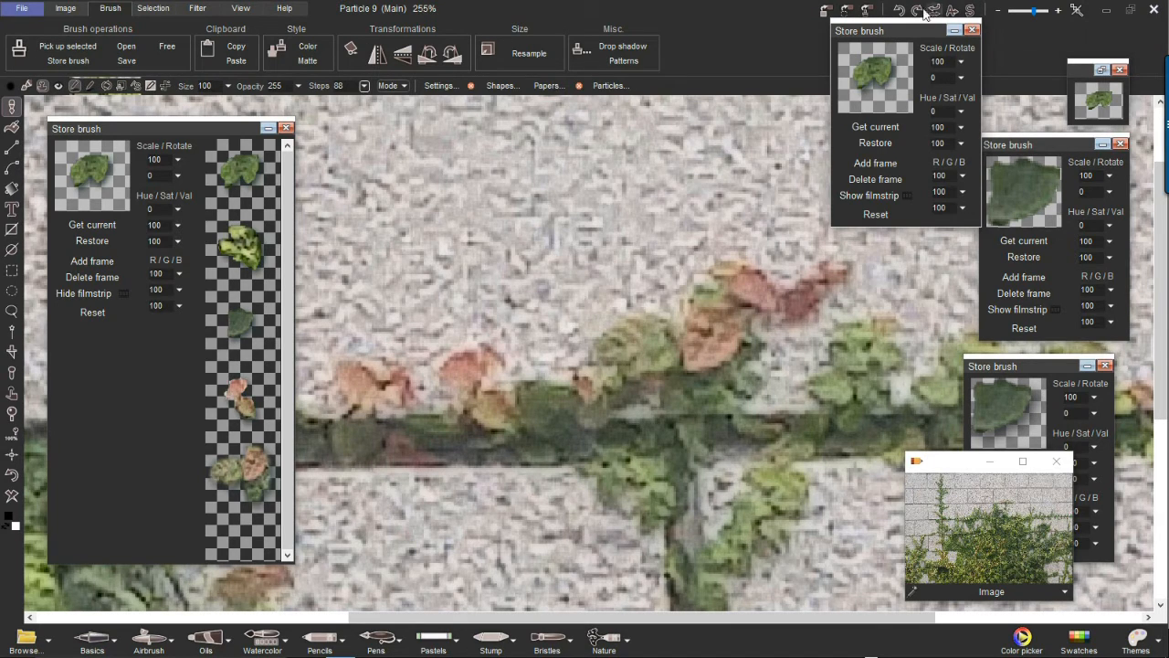
mouse_move(910, 28)
left_mouse_down()
mouse_move(328, 90)
mouse_move(411, 114)
left_mouse_up()
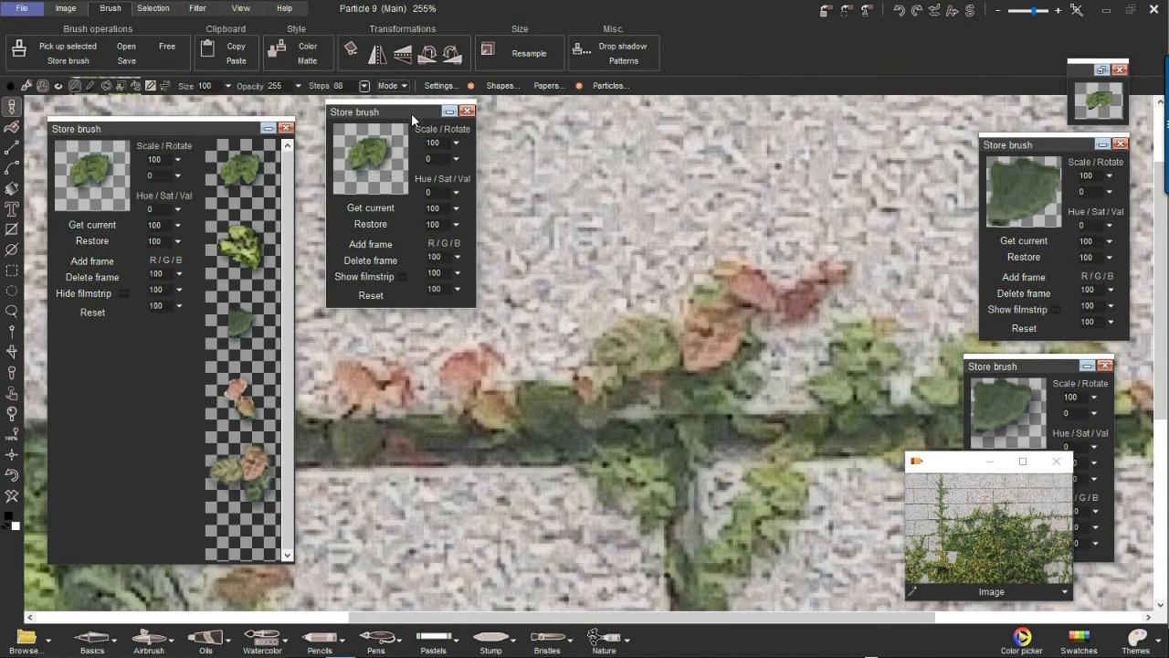
left_click(373, 277)
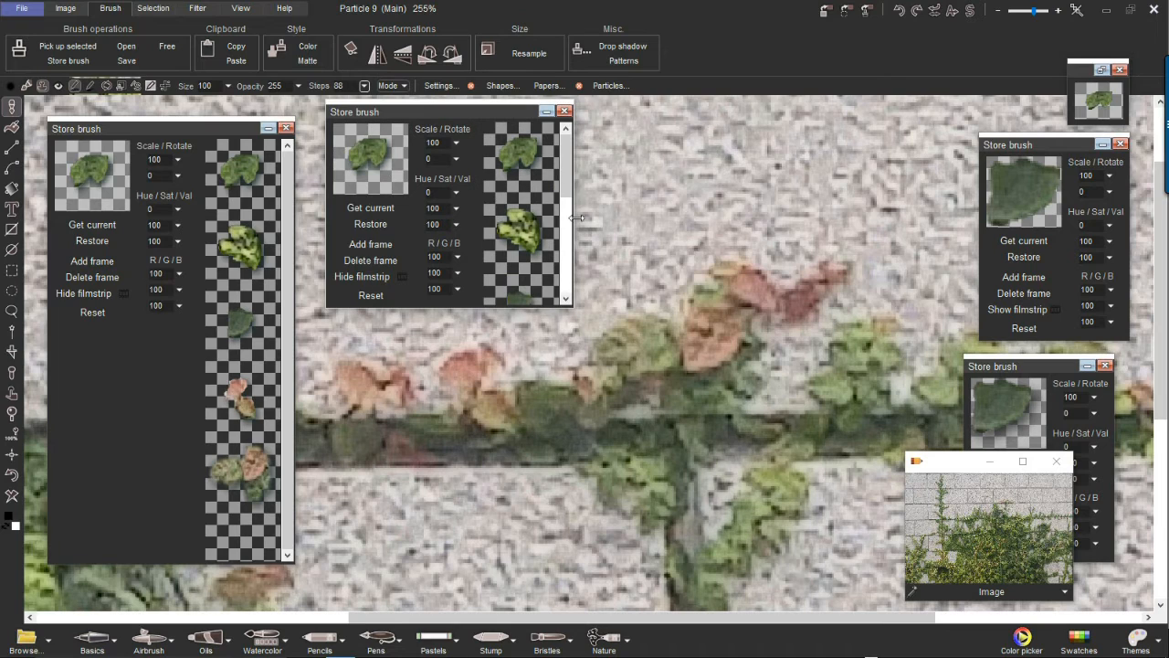
mouse_move(569, 189)
left_mouse_down()
mouse_move(569, 232)
mouse_move(568, 178)
left_mouse_up()
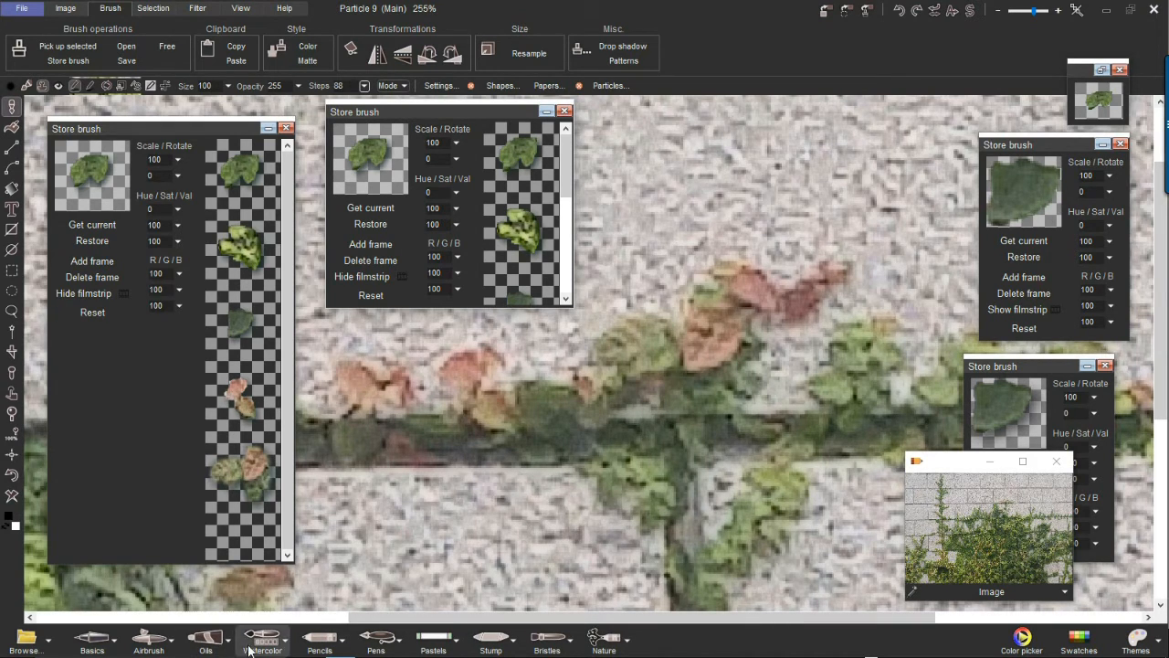
Open the brush media browser, move it over the wall and create a new folder named PS.
left_click(51, 644)
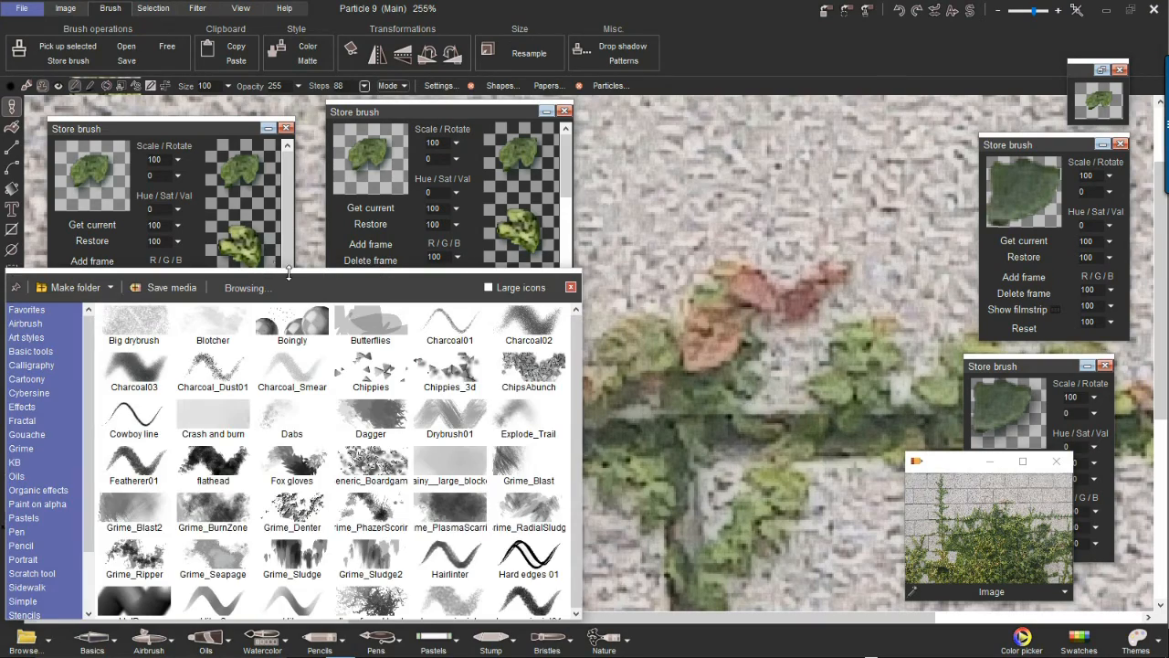
mouse_move(290, 277)
left_mouse_down()
mouse_move(462, 164)
mouse_move(414, 167)
mouse_move(863, 102)
mouse_move(796, 130)
left_mouse_up()
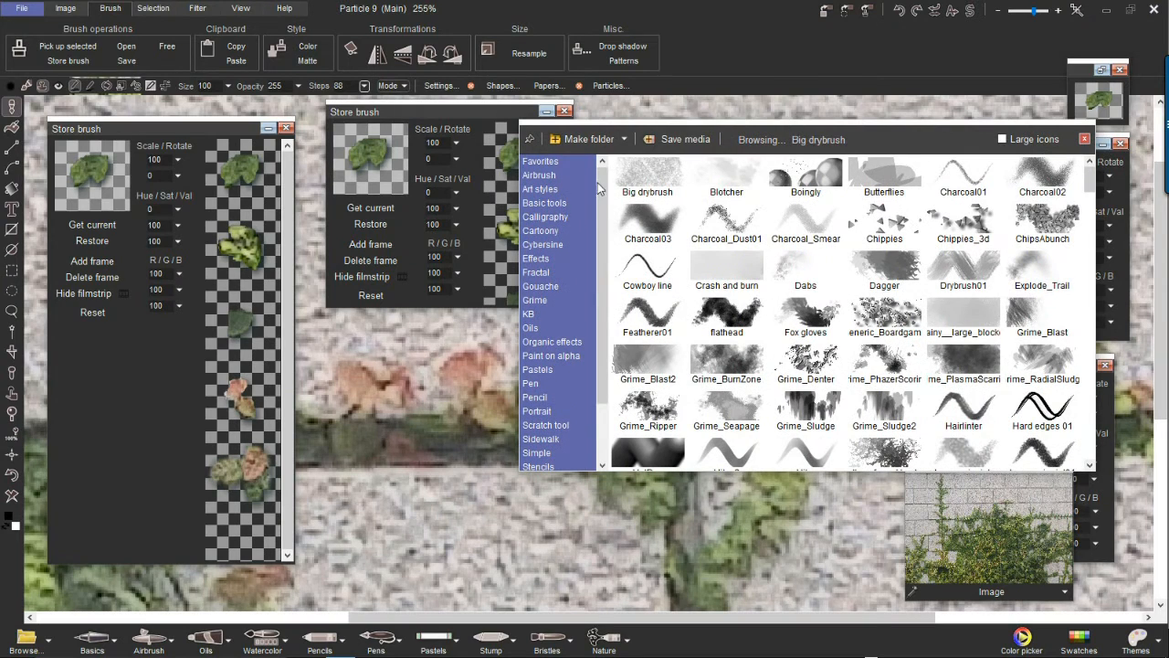
mouse_move(604, 190)
left_mouse_down()
mouse_move(605, 294)
mouse_move(606, 177)
mouse_move(615, 307)
mouse_move(607, 191)
left_mouse_up()
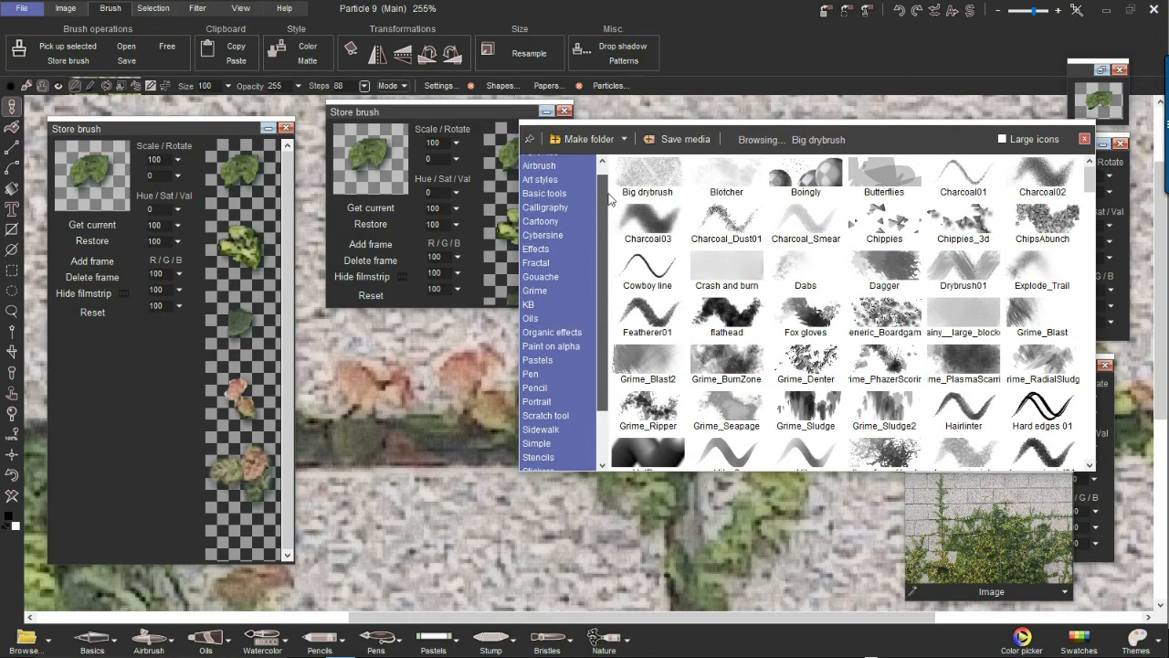
left_click(600, 142)
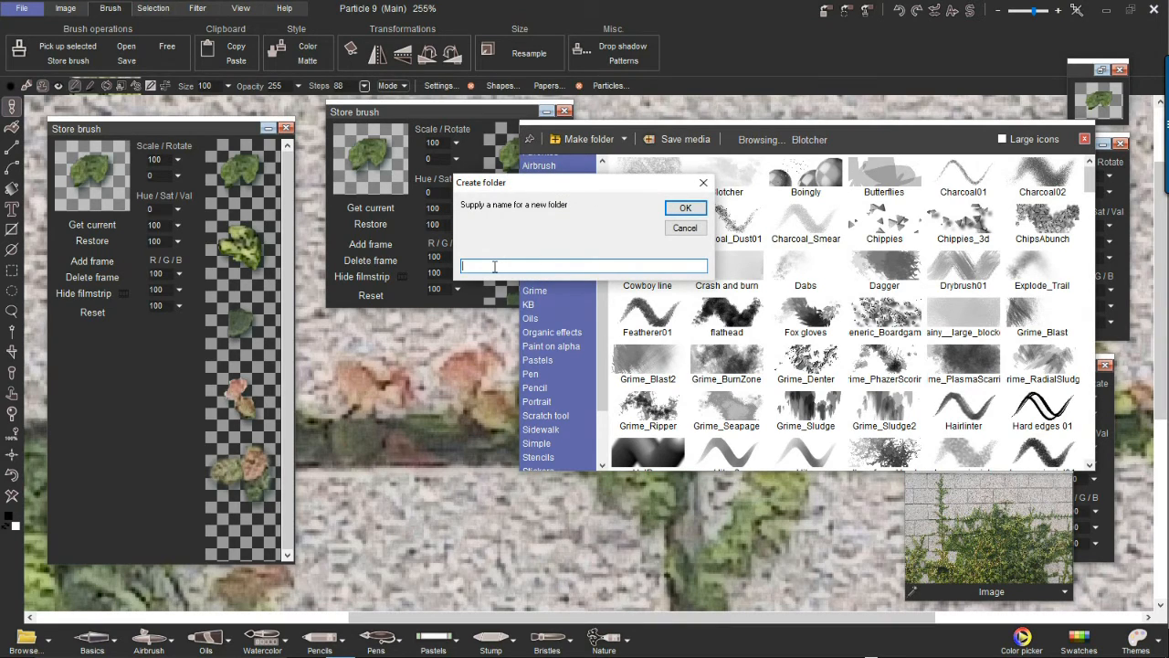
type("PS")
left_click(685, 211)
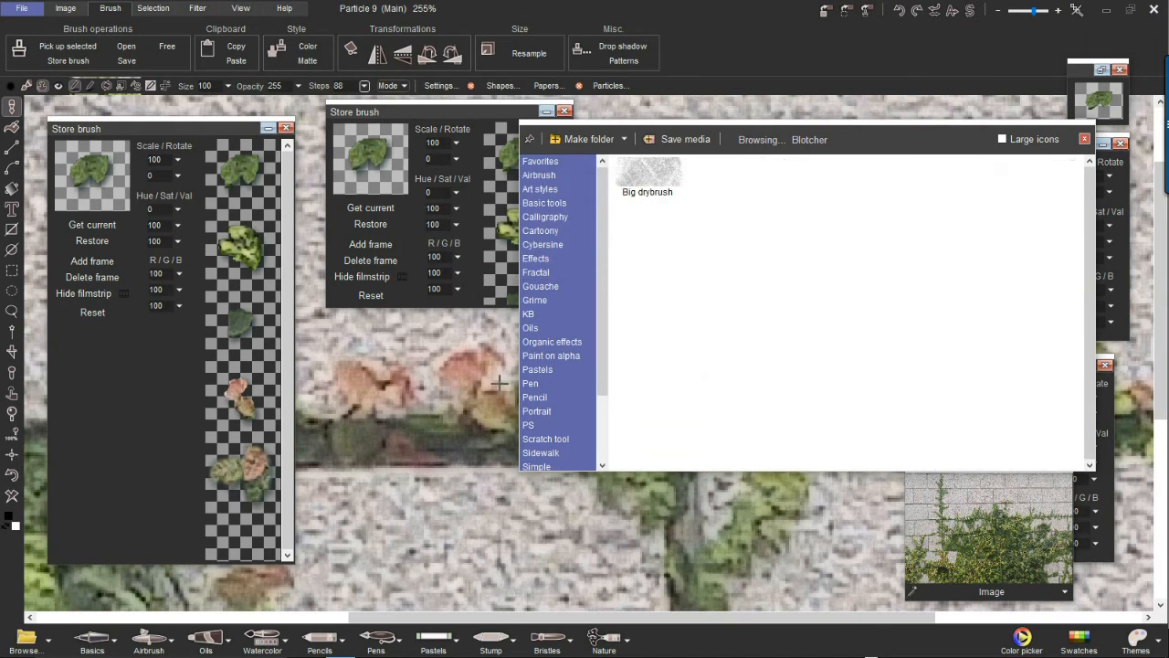
Save the current leaf brush as media named "5 leaves and shadow".
left_click(690, 139)
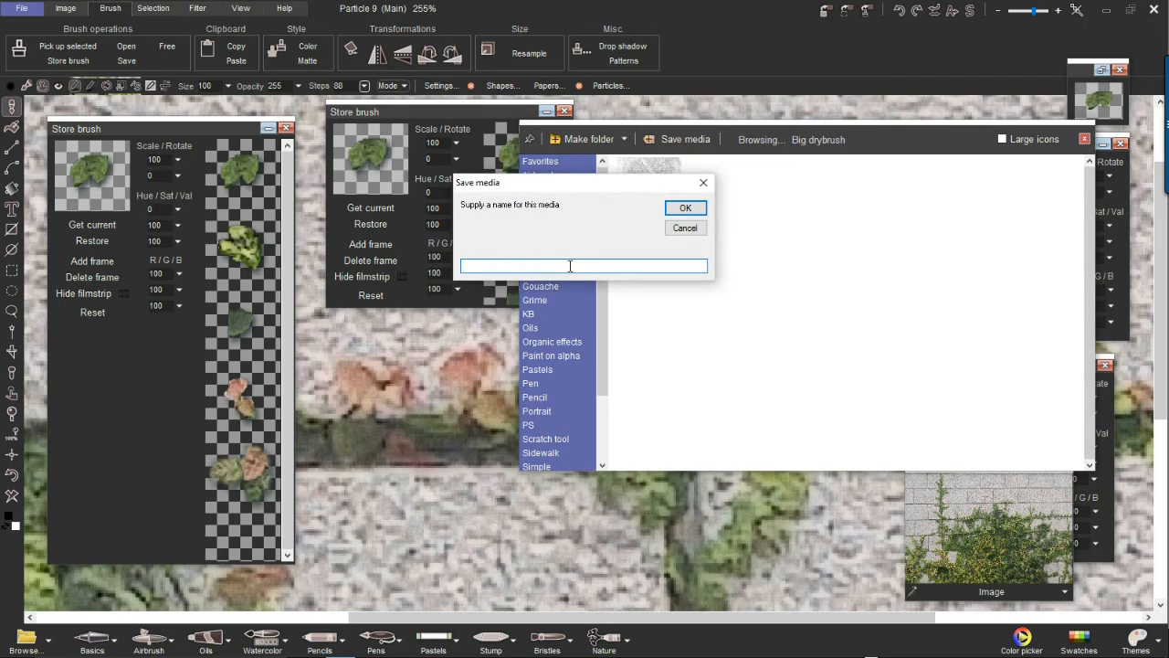
type("5 leaves and shadow")
left_click(699, 209)
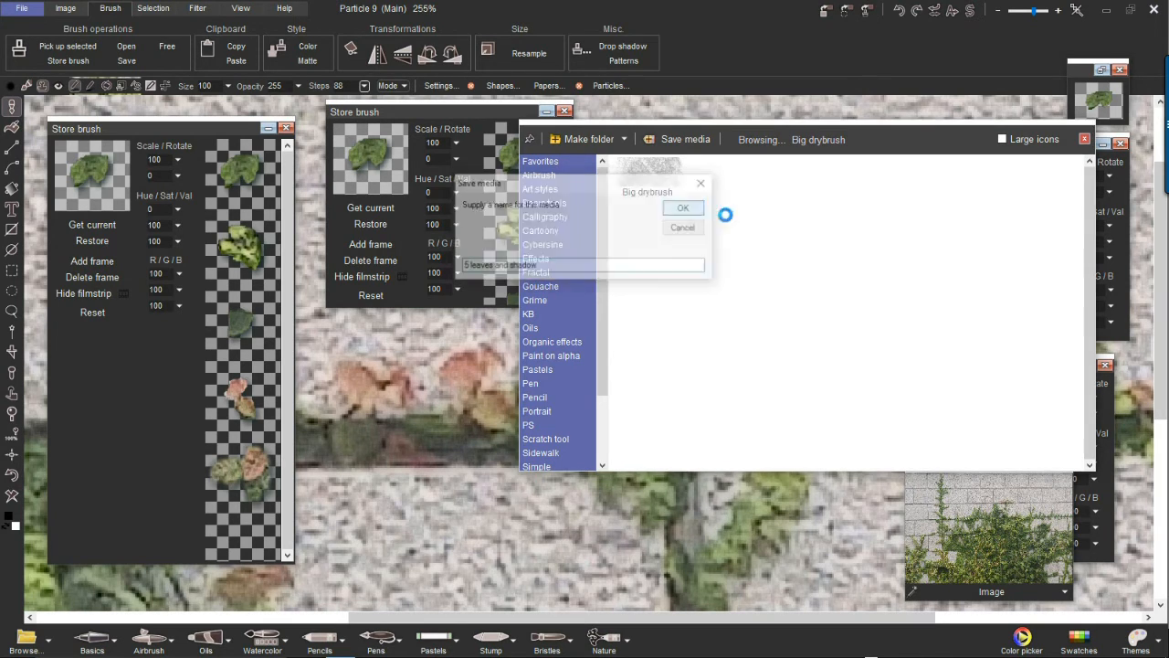
Paint a curved trail of spaced, shadowed leaves down the wall and close the two stored-brush filmstrip windows.
left_click(630, 173)
mouse_move(722, 239)
left_mouse_down()
mouse_move(698, 201)
mouse_move(570, 374)
mouse_move(451, 443)
mouse_move(407, 482)
left_mouse_up()
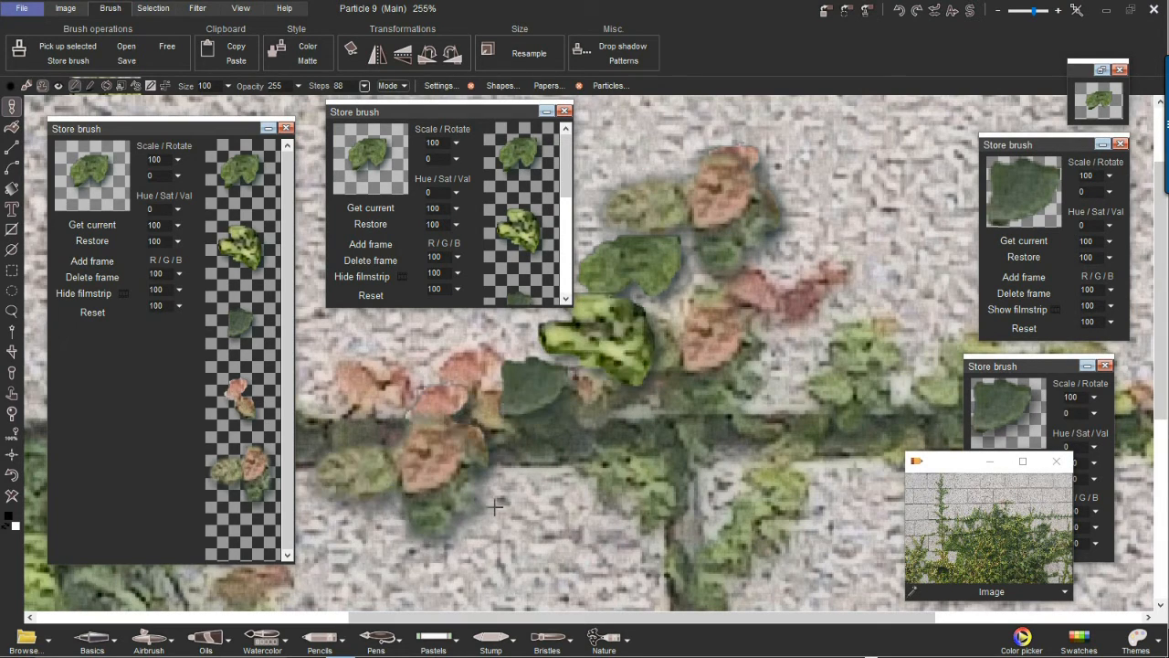
left_click(563, 110)
left_click(286, 127)
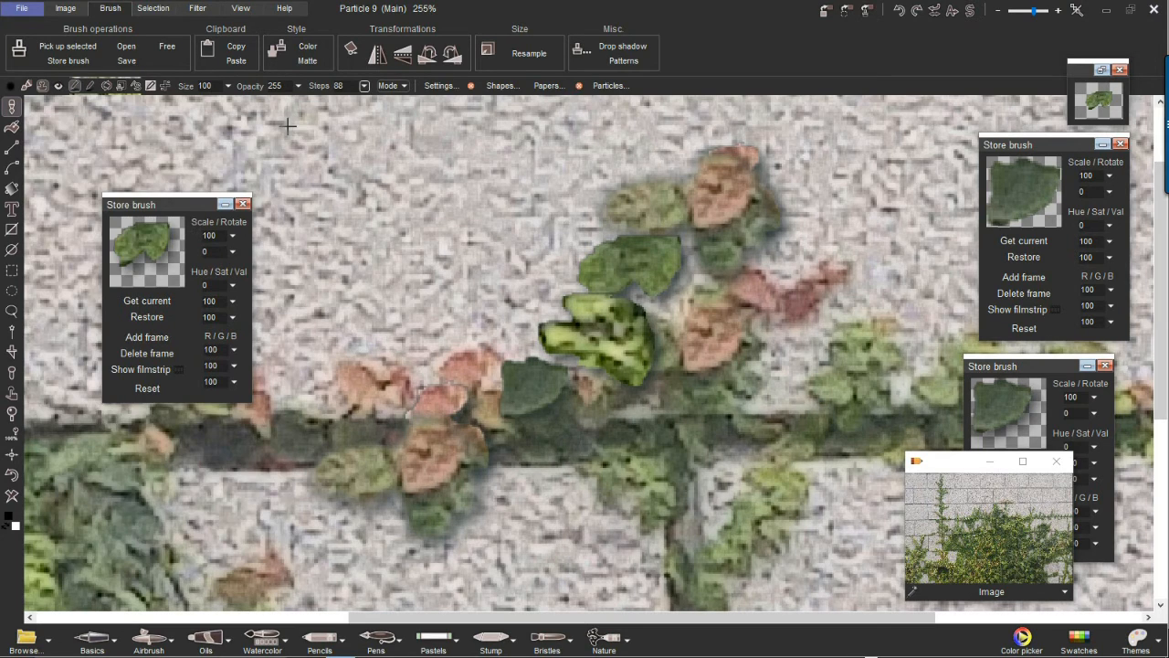
Browse the brush folders and load the "5 leaves and shadow" brush from the PS folder.
left_click(28, 640)
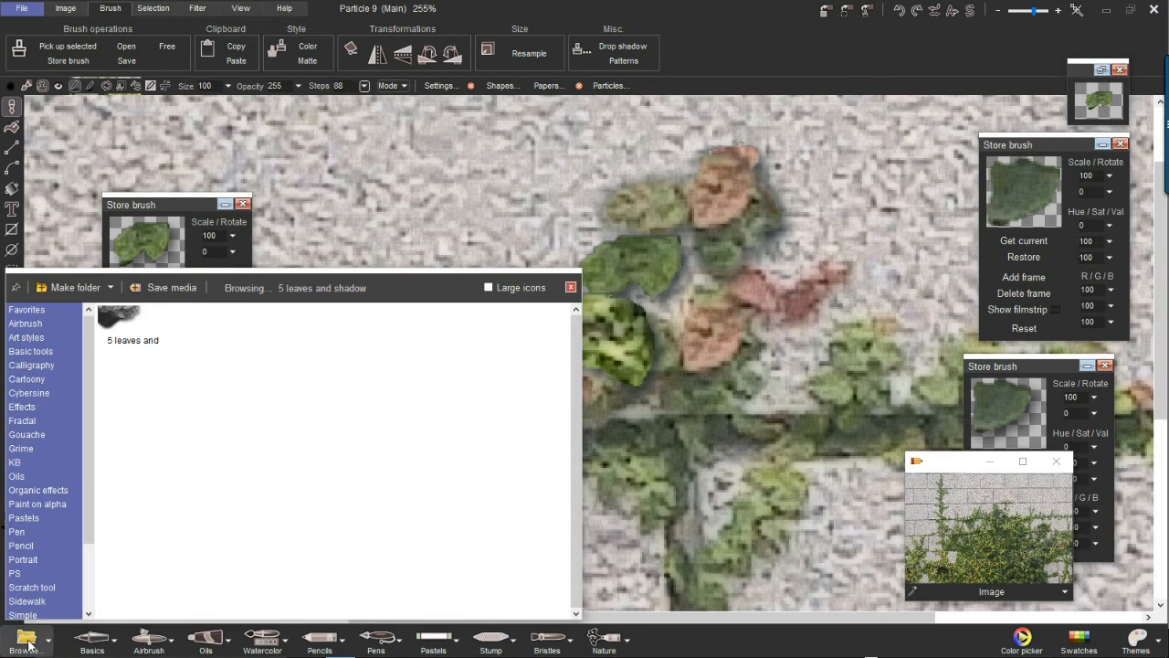
left_click(37, 504)
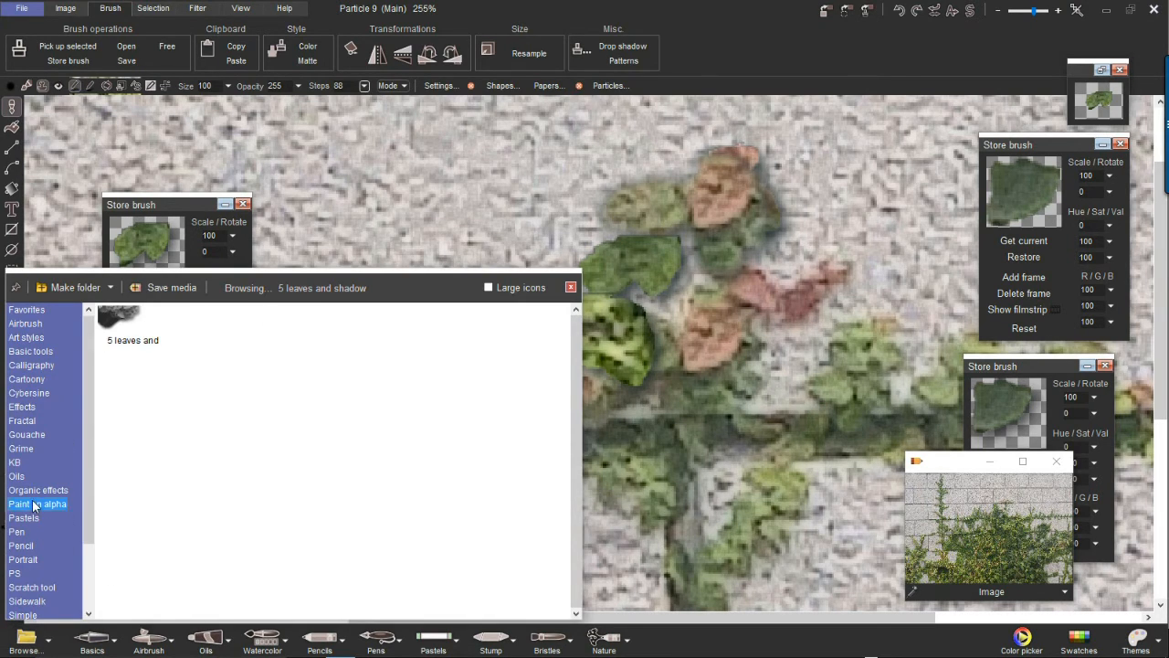
left_click(23, 447)
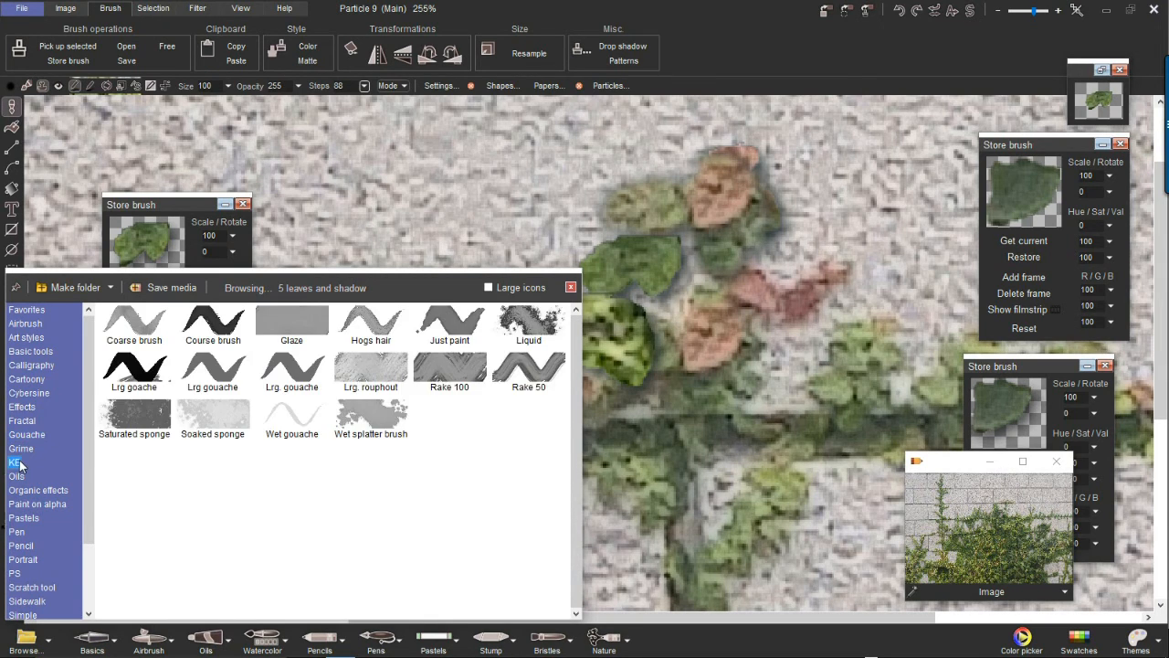
left_click(18, 463)
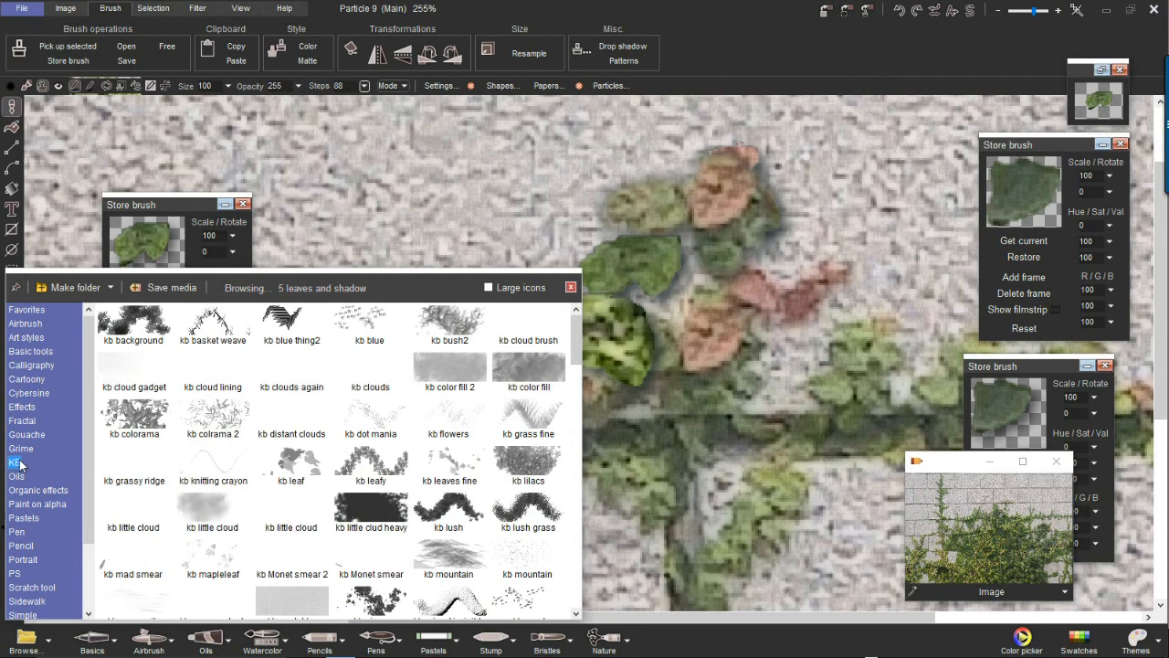
left_click(20, 575)
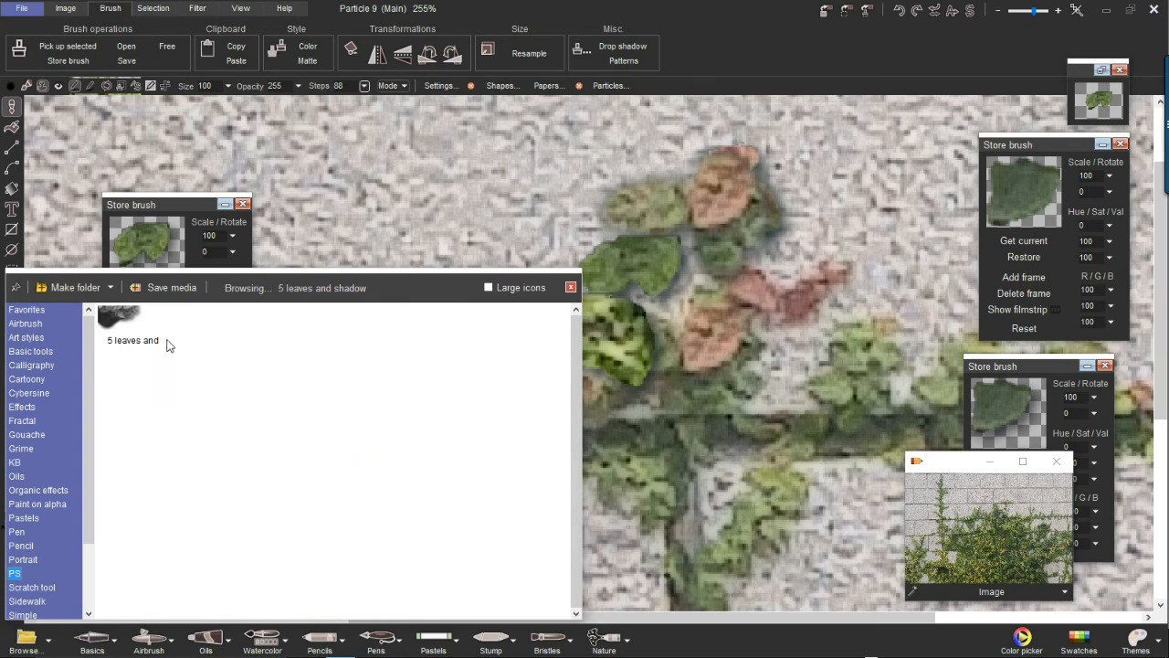
left_click(119, 323)
Paint a second curved trail of shadowed leaves beside the first, ending below the horizontal mortar joint.
left_click(440, 217)
left_click(392, 270)
mouse_move(386, 372)
left_mouse_down()
mouse_move(608, 549)
mouse_move(650, 553)
left_mouse_up()
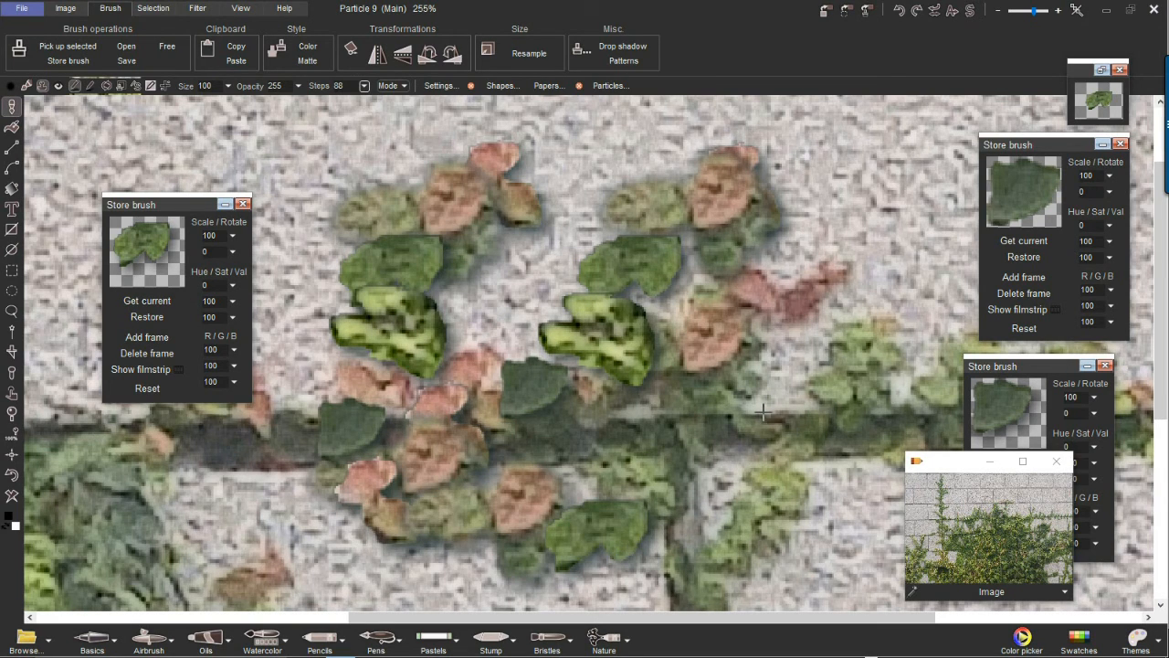